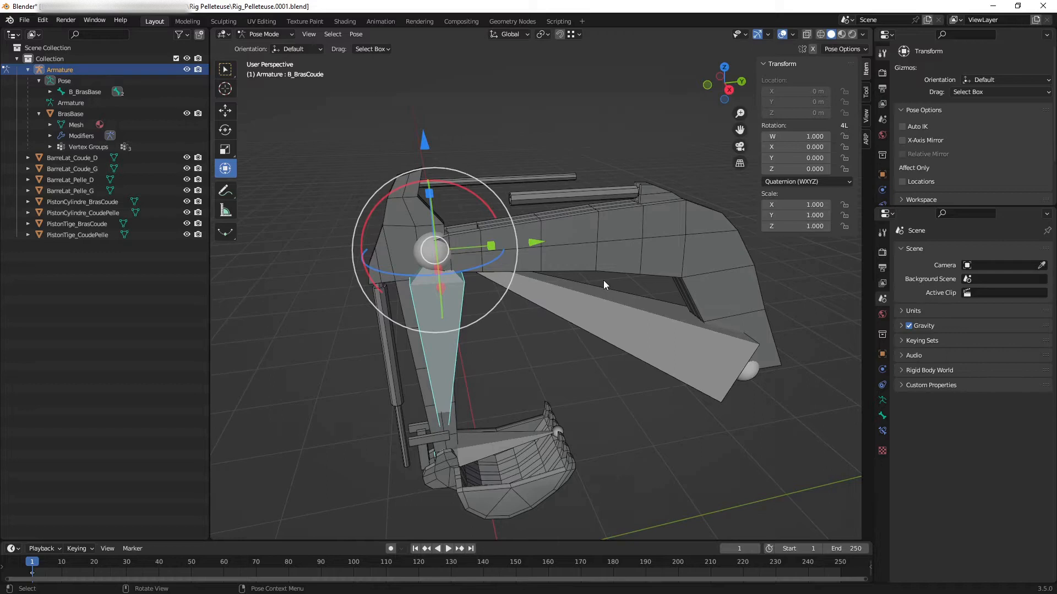
Step: Rotate the elbow bone B_BrasCoude to test how the arm deforms, and clear its rotation
middle_click_drag(603, 279, 464, 185)
key("r")
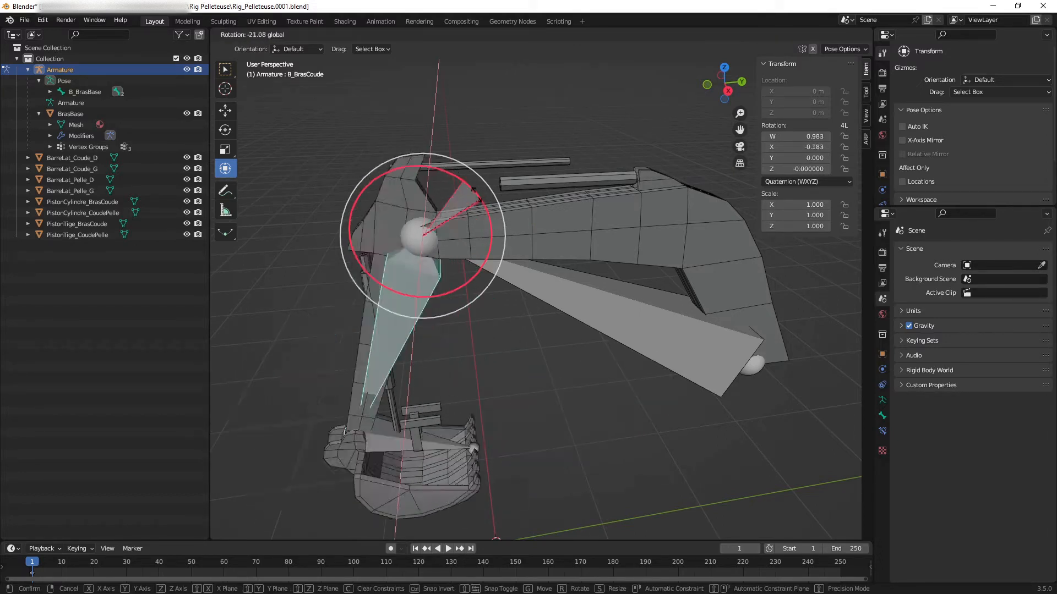
left_click(507, 230)
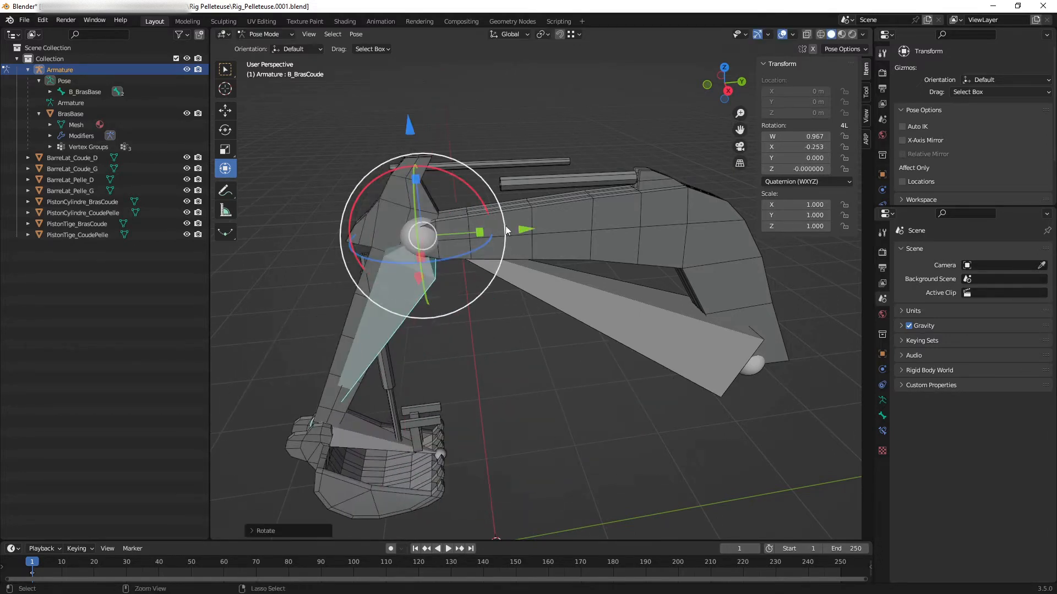
key("alt+r")
middle_click_drag(531, 285, 529, 261)
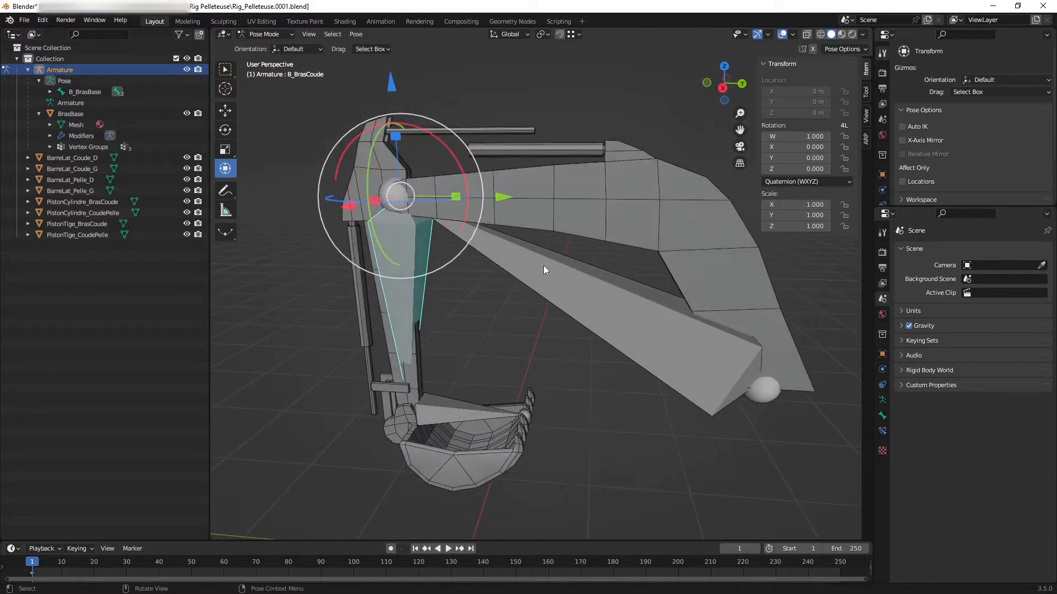
Step: Return the armature to Object Mode, add the BrasBase mesh to the selection and enter Weight Paint mode on it
key("ctrl+Tab")
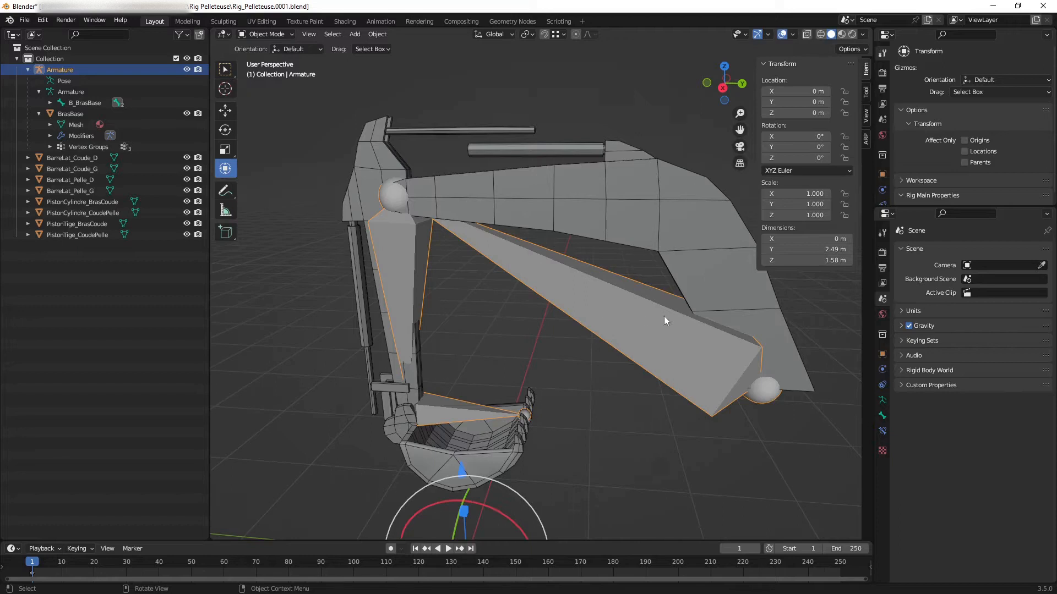
left_click(576, 292, "shift")
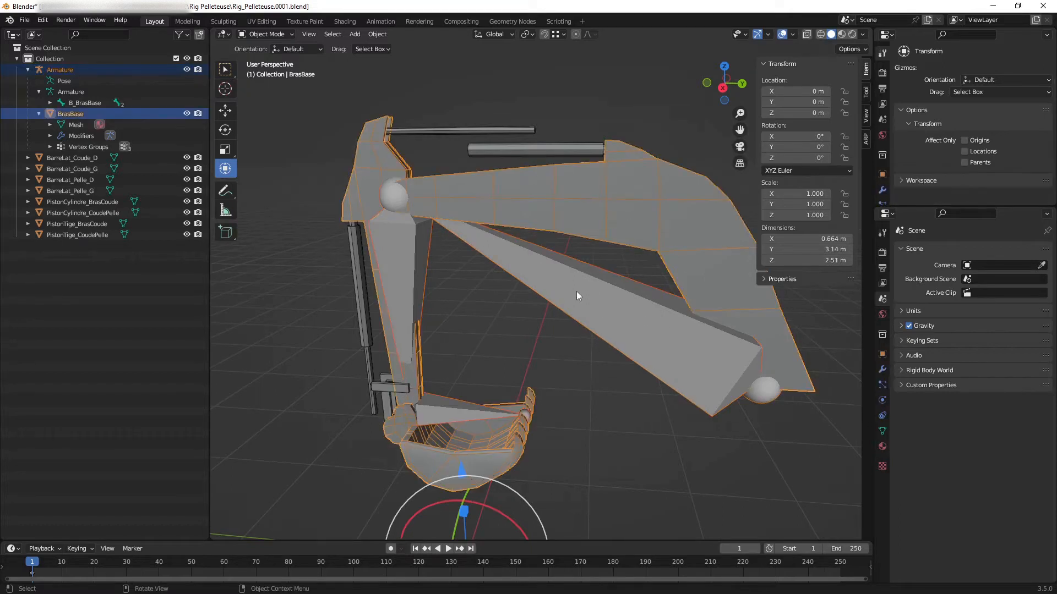
left_click(284, 35)
left_click(270, 95)
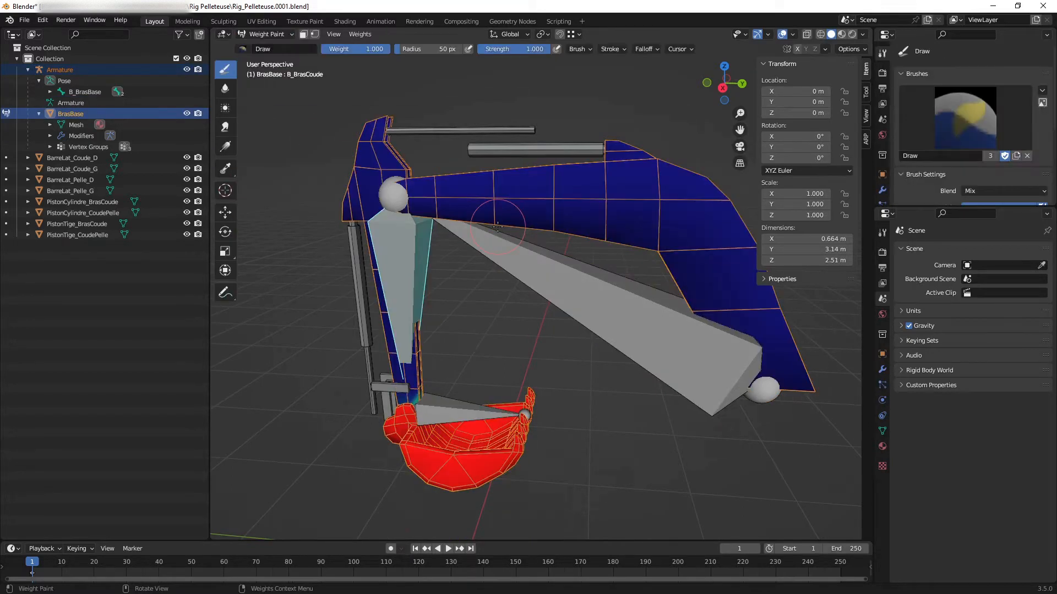
middle_click_drag(509, 253, 495, 271)
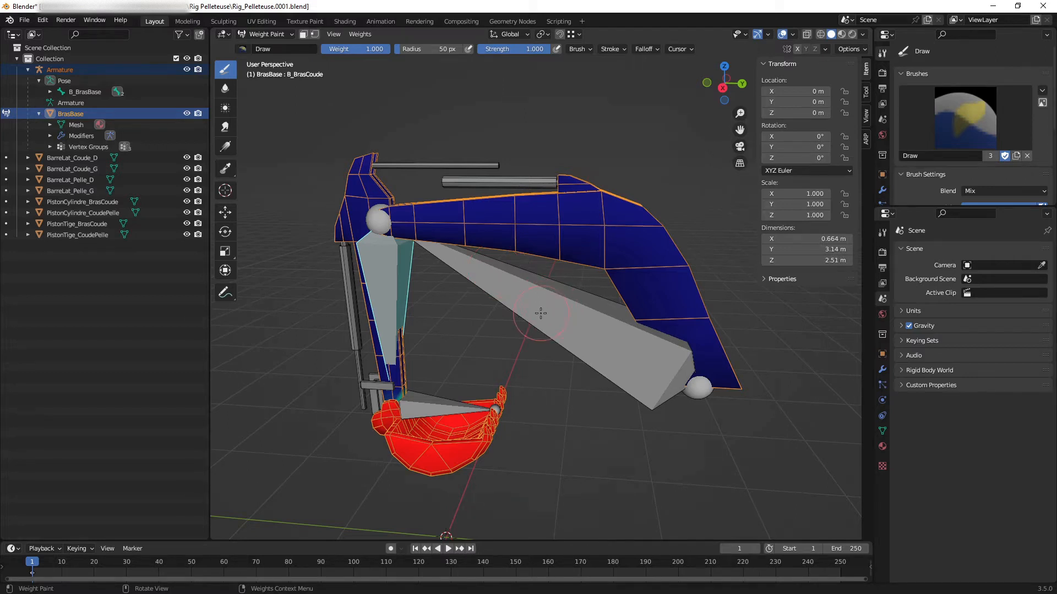
mouse_move(542, 315)
middle_mouse_down()
mouse_move(566, 306)
mouse_move(542, 302)
mouse_move(581, 292)
mouse_move(586, 259)
mouse_move(551, 261)
mouse_move(589, 291)
middle_mouse_up()
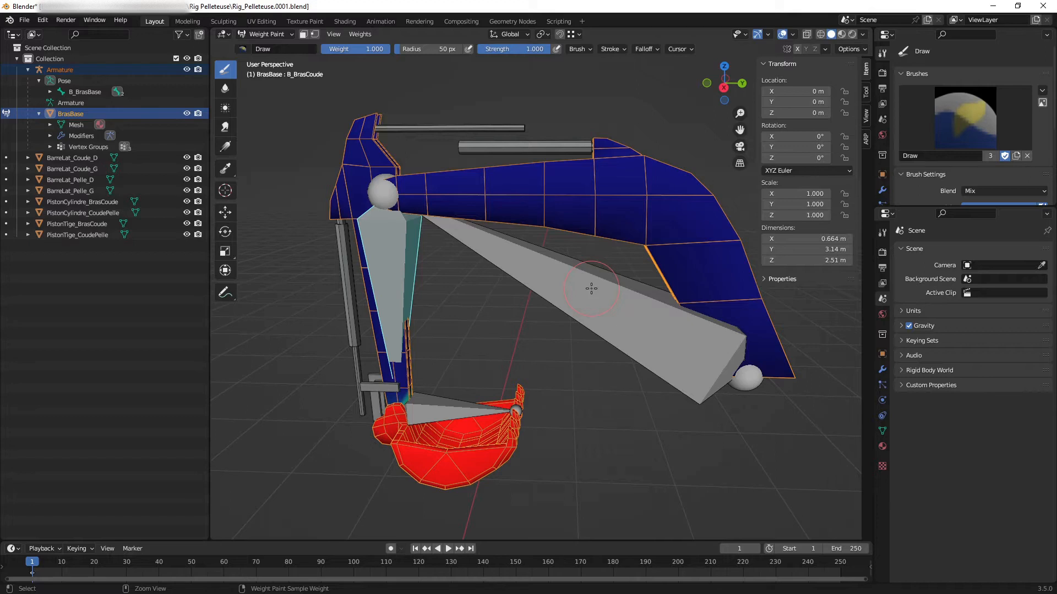
Step: Examine the weights of the boom, elbow and bucket bones on the BrasBase mesh one after another
left_click(590, 289, "ctrl")
left_click(424, 396, "ctrl")
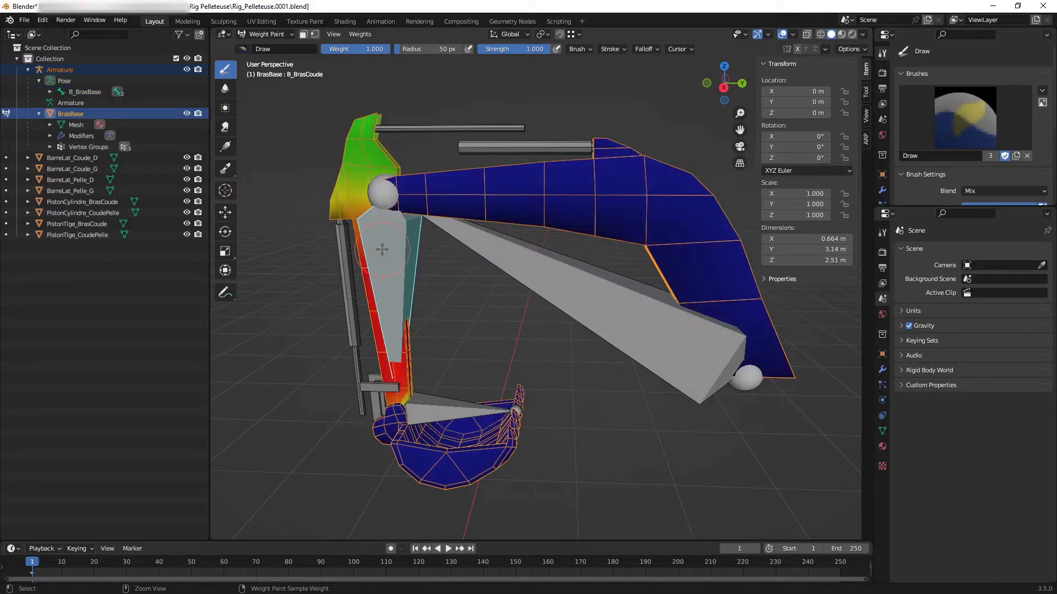
left_click(427, 394, "ctrl")
left_click(618, 314, "ctrl")
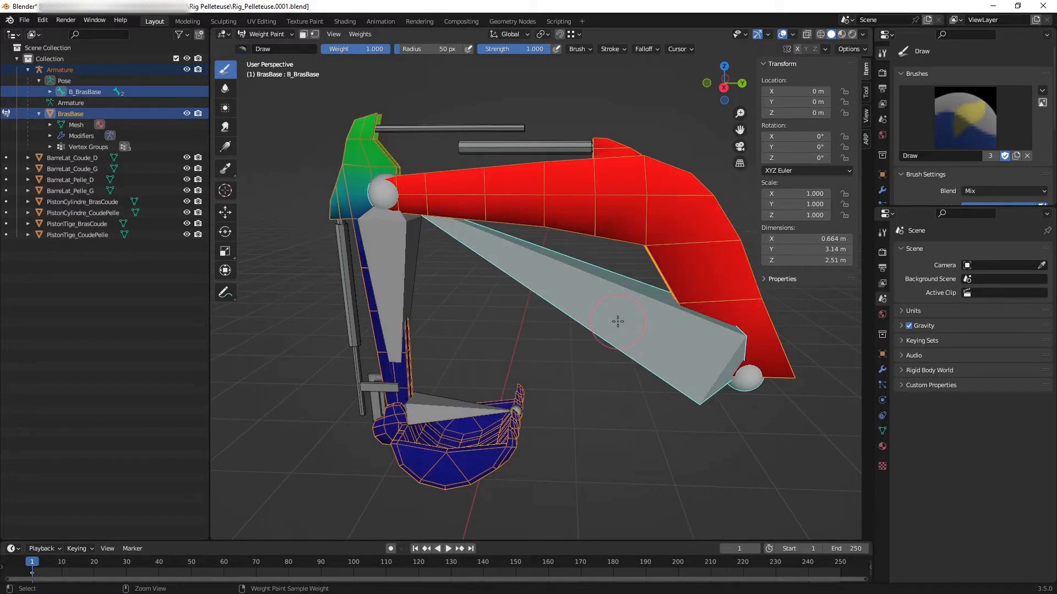
left_click(397, 265, "ctrl")
left_click(439, 405, "ctrl")
left_click(518, 293, "ctrl")
left_click(421, 267, "ctrl")
left_click(433, 396, "ctrl")
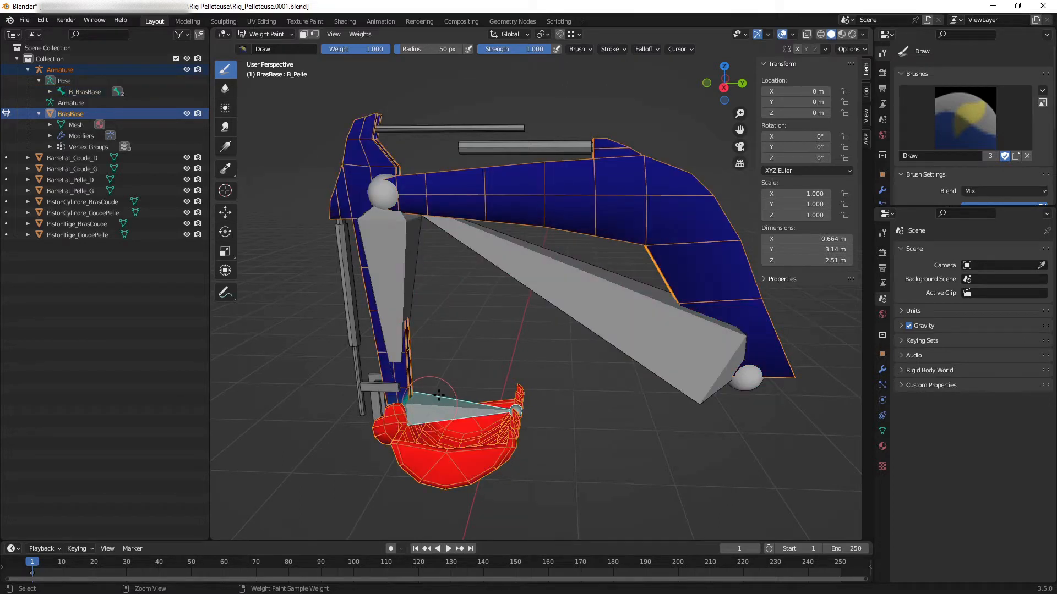
left_click(590, 306, "ctrl")
middle_click_drag(497, 337, 495, 349)
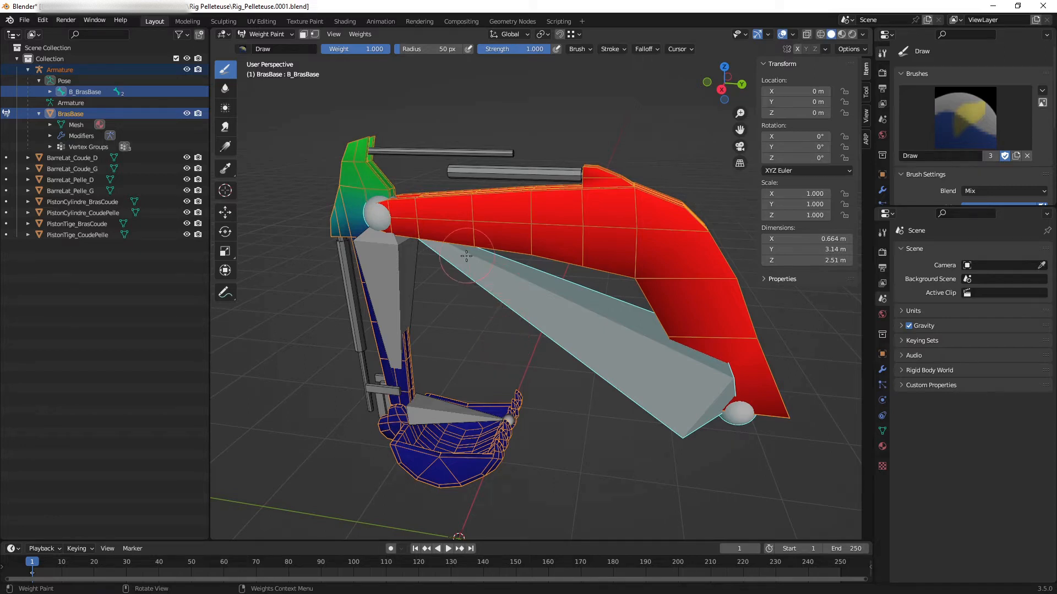
Step: Enable X-axis mirroring for weight painting on the BrasBase mesh
left_click(861, 49)
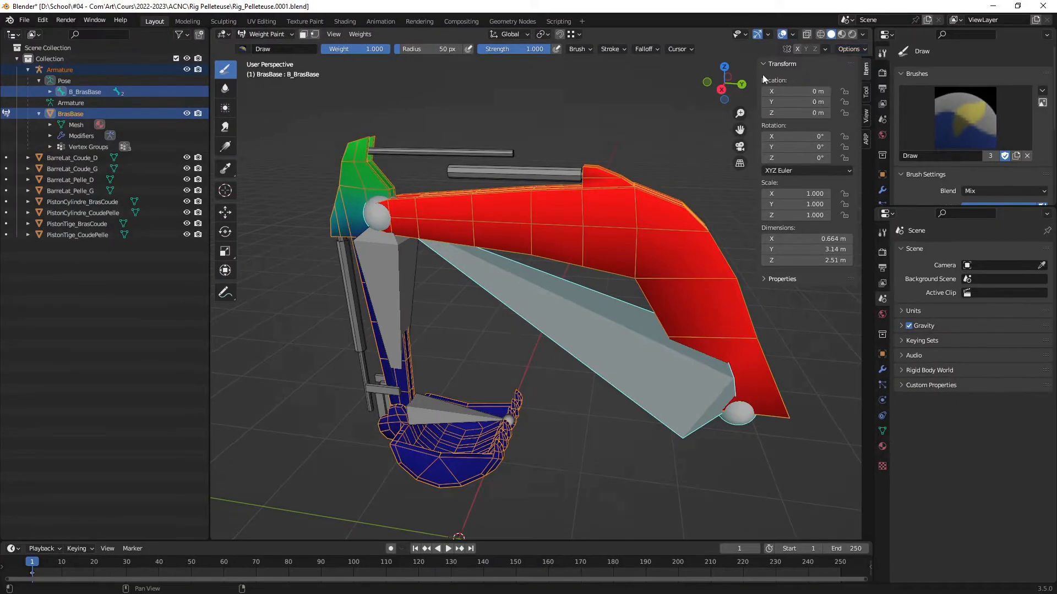
left_click(797, 49)
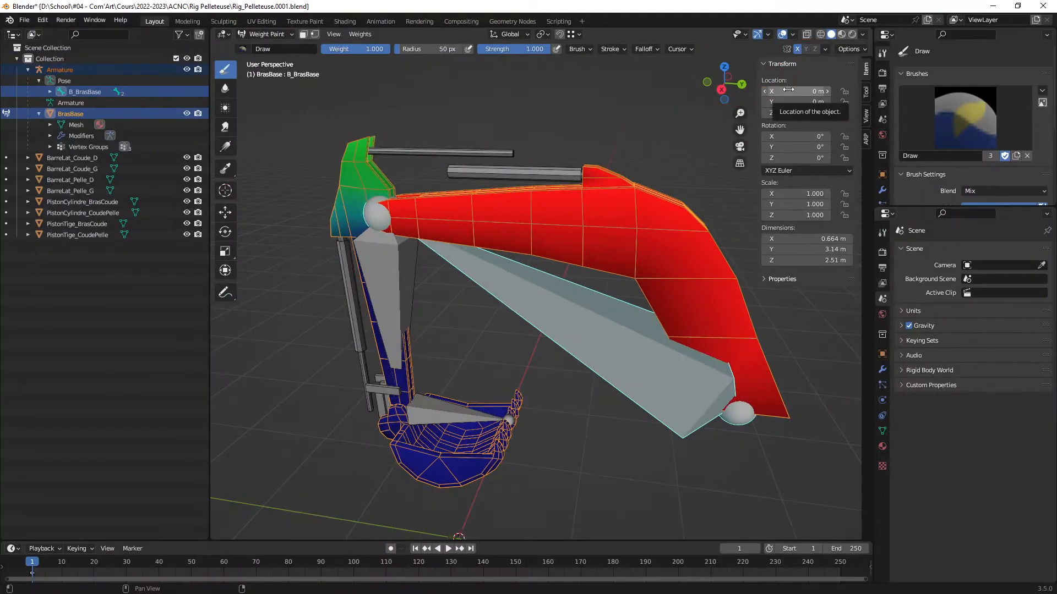
mouse_move(526, 242)
middle_mouse_down()
mouse_move(682, 237)
mouse_move(473, 237)
mouse_move(503, 254)
mouse_move(470, 234)
mouse_move(499, 268)
mouse_move(514, 263)
middle_mouse_up()
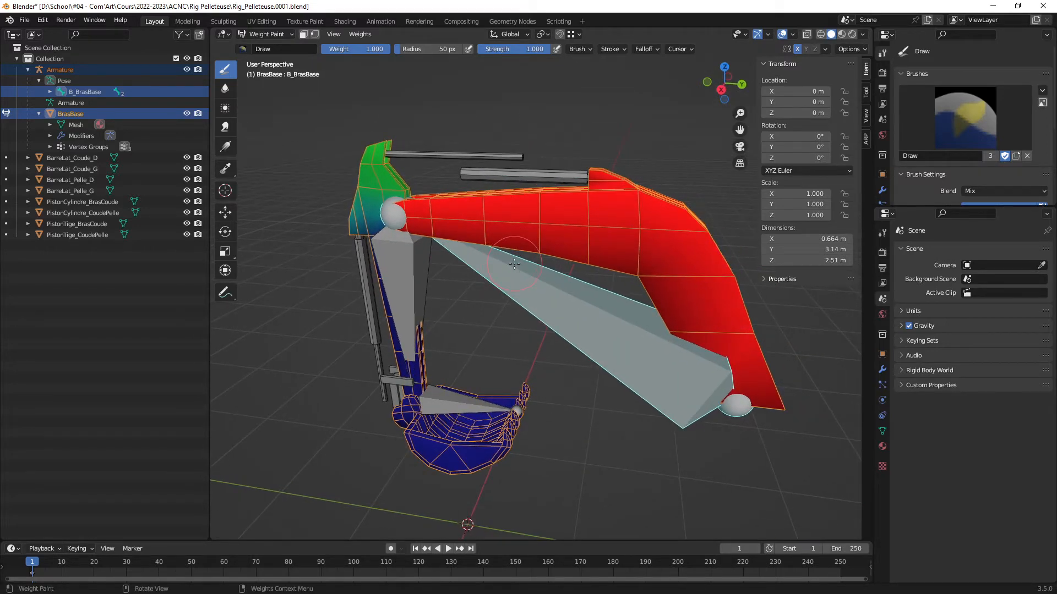
Step: Select the B_BrasCoude bone and paint the elbow plate above the forearm with weight 1.000
mouse_move(514, 264)
middle_mouse_down()
mouse_move(508, 276)
mouse_move(473, 245)
middle_mouse_up()
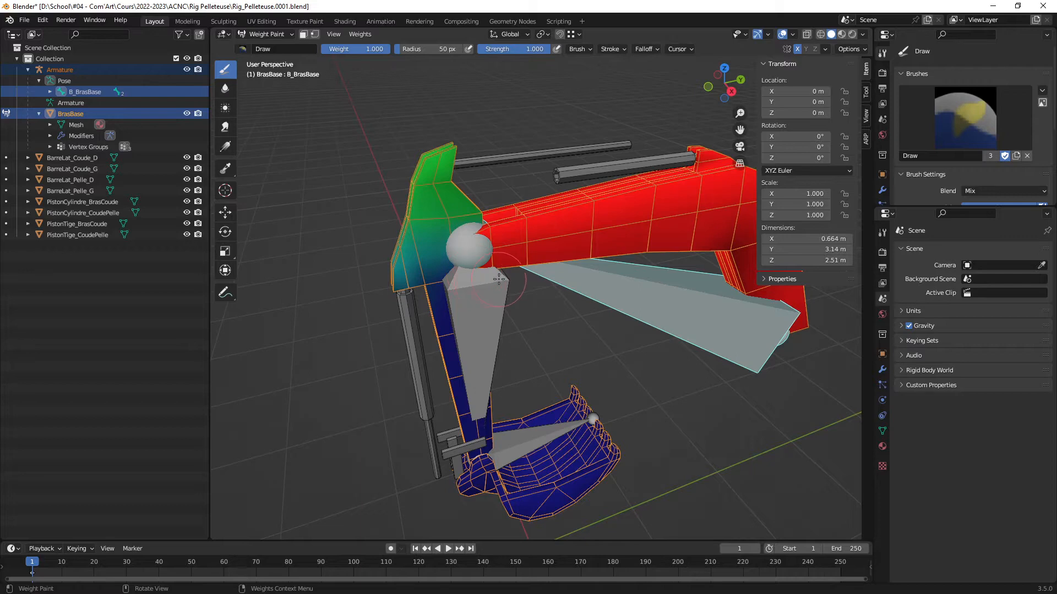
mouse_move(499, 279)
middle_mouse_down()
mouse_move(499, 268)
mouse_move(487, 275)
middle_mouse_up()
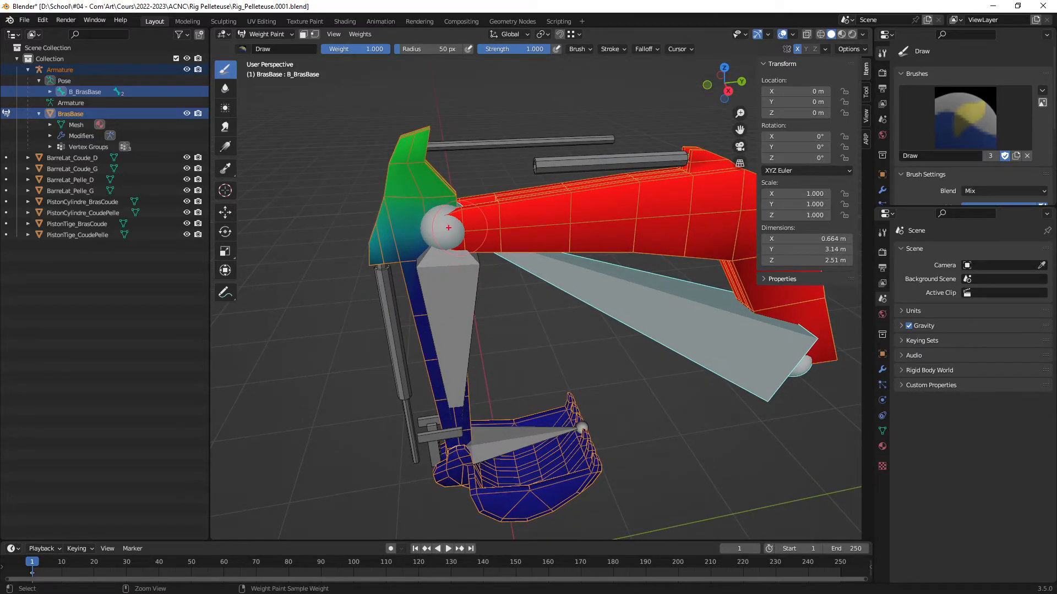
key("f")
left_click_drag(374, 291, 459, 162)
key("Escape")
left_click(458, 302, "ctrl")
middle_click_drag(452, 300, 446, 297, "shift")
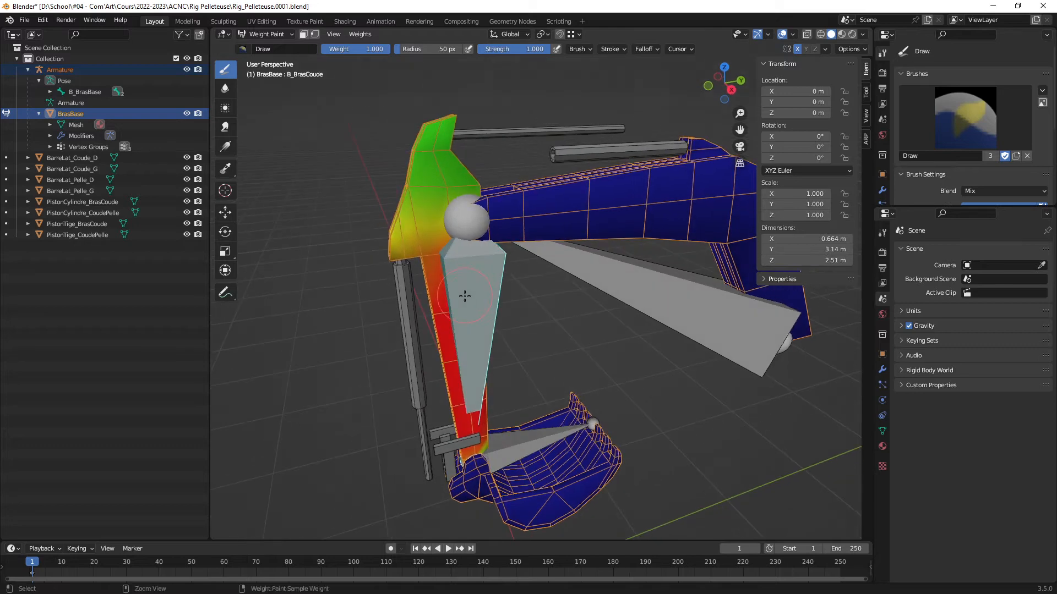
mouse_move(418, 208)
left_mouse_down()
mouse_move(397, 220)
mouse_move(395, 190)
mouse_move(405, 253)
mouse_move(426, 173)
mouse_move(410, 157)
mouse_move(454, 110)
mouse_move(451, 153)
mouse_move(468, 179)
left_mouse_up()
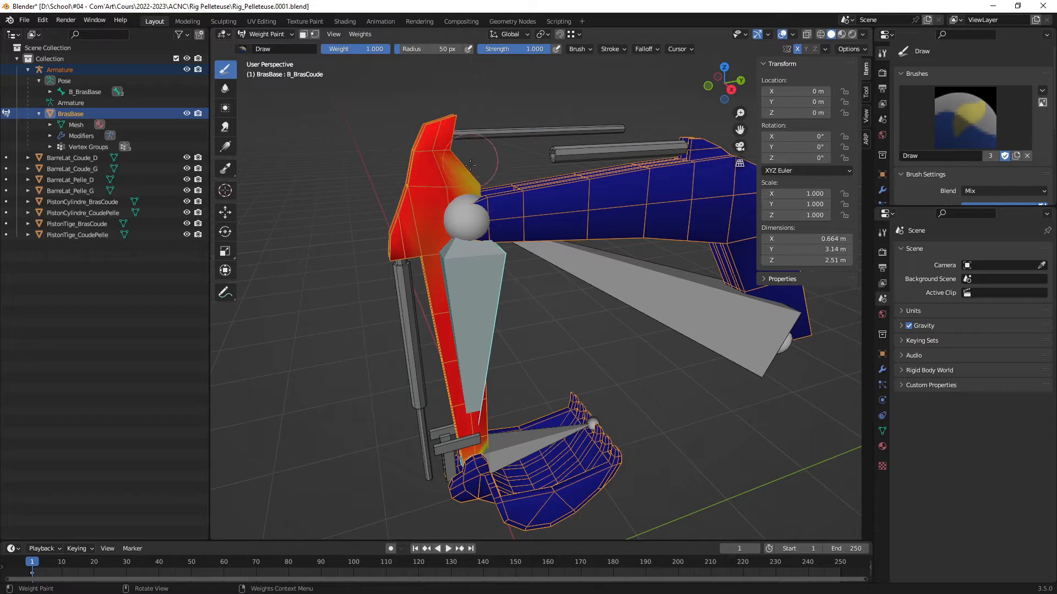
mouse_move(431, 152)
middle_mouse_down()
mouse_move(468, 168)
mouse_move(428, 172)
middle_mouse_up()
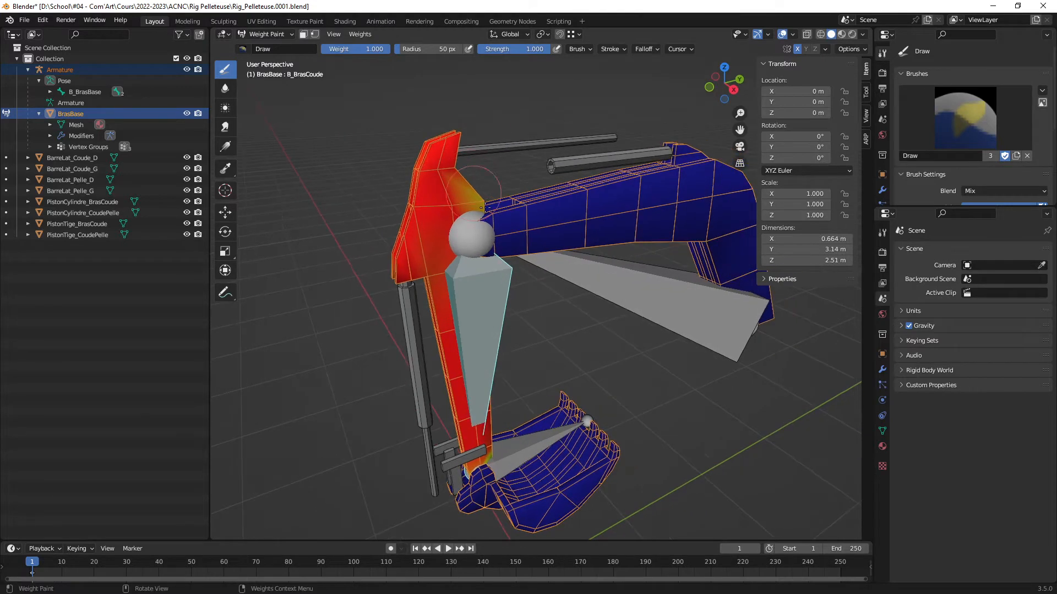
Step: Compare the B_BrasBase influence, and paint the remaining area beside the elbow joint with full weight for B_BrasCoude
left_click(658, 296, "ctrl")
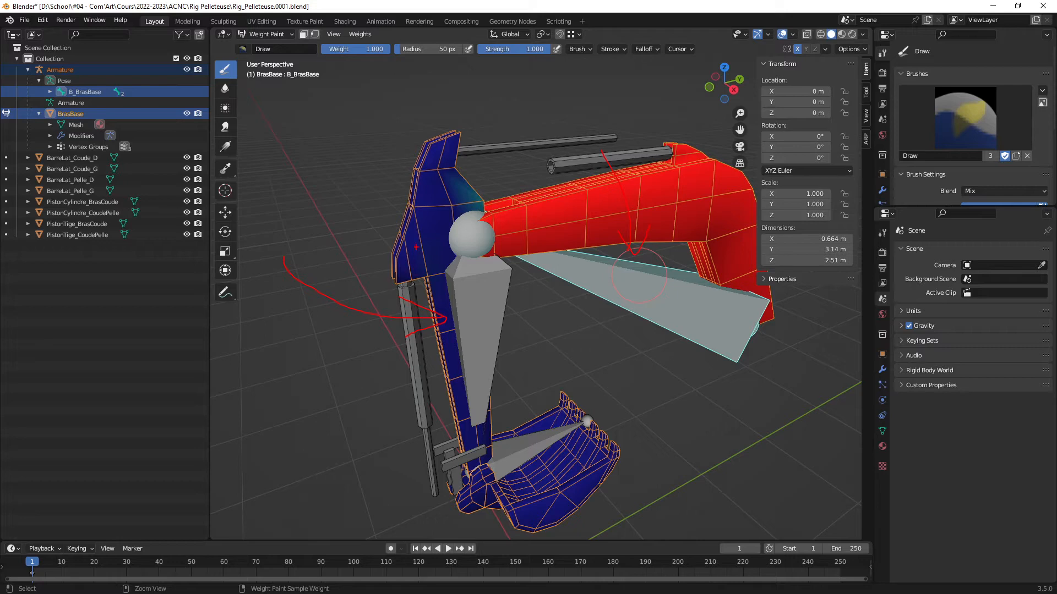
key("Escape")
left_click(475, 322, "ctrl")
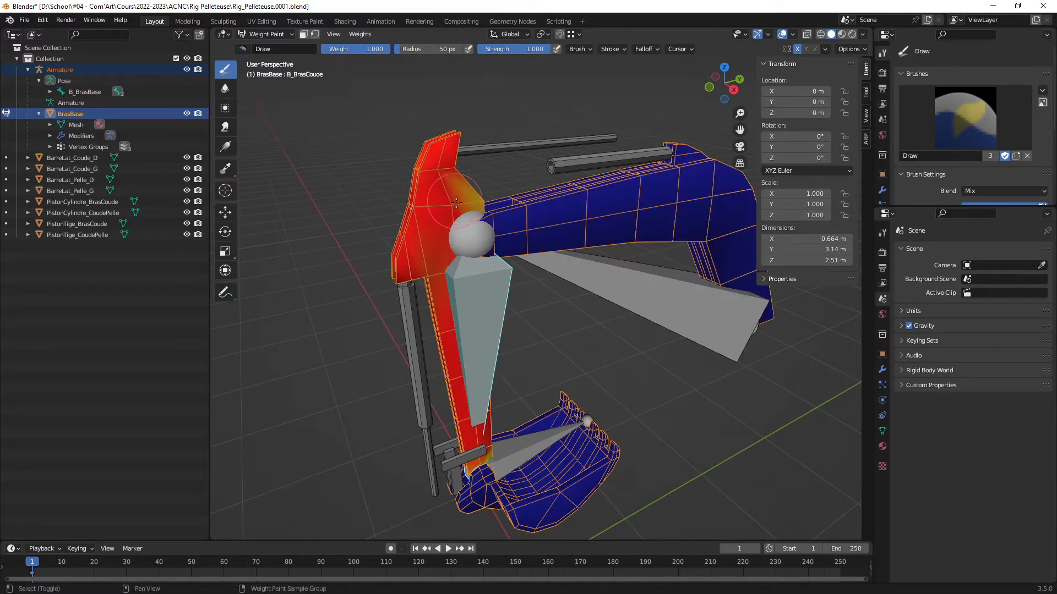
mouse_move(433, 224)
middle_mouse_down("shift")
mouse_move(460, 251)
mouse_move(433, 209)
middle_mouse_up("shift")
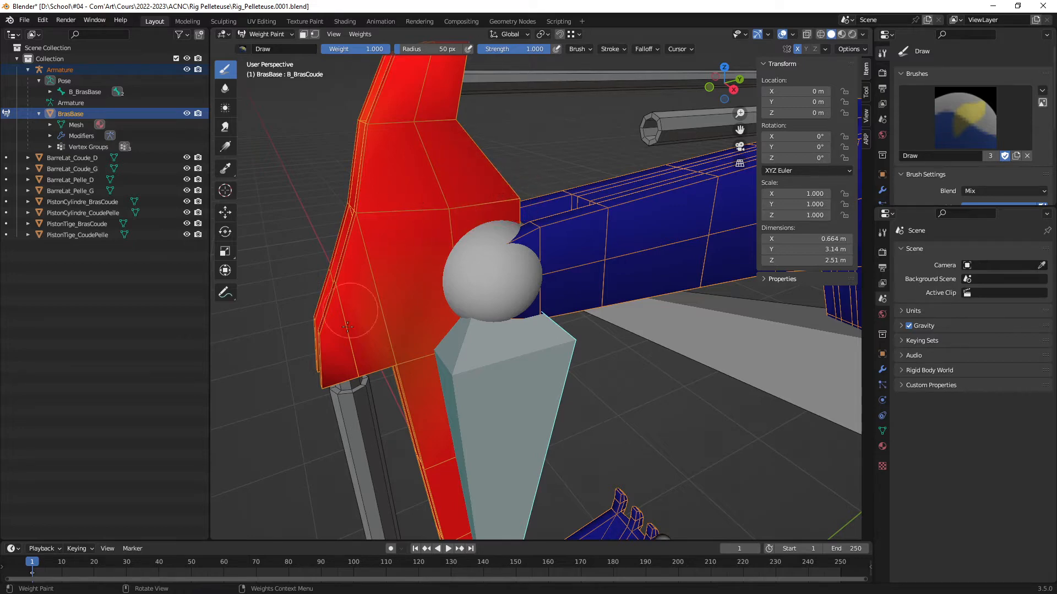
middle_click_drag(380, 352, 514, 305)
mouse_move(607, 269)
middle_mouse_down("shift")
mouse_move(487, 314)
mouse_move(505, 307)
middle_mouse_up("shift")
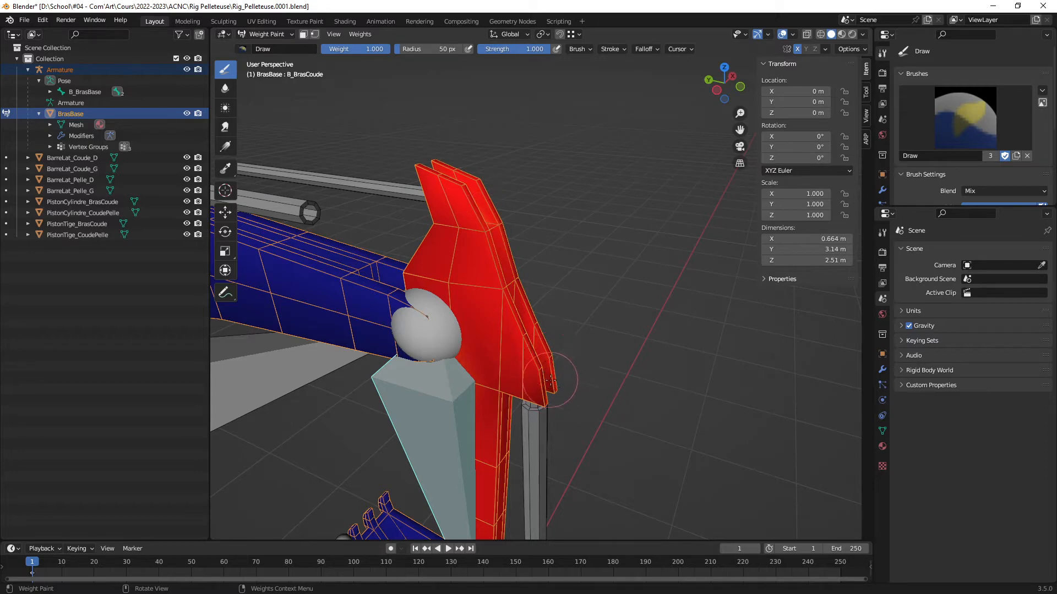
Step: Select the B_BrasBase bone and examine its weights on the boom and around the elbow plate
mouse_move(543, 380)
middle_mouse_down()
mouse_move(567, 331)
mouse_move(530, 324)
mouse_move(534, 300)
middle_mouse_up()
left_click(562, 336, "ctrl")
scroll(509, 333, "up", 1)
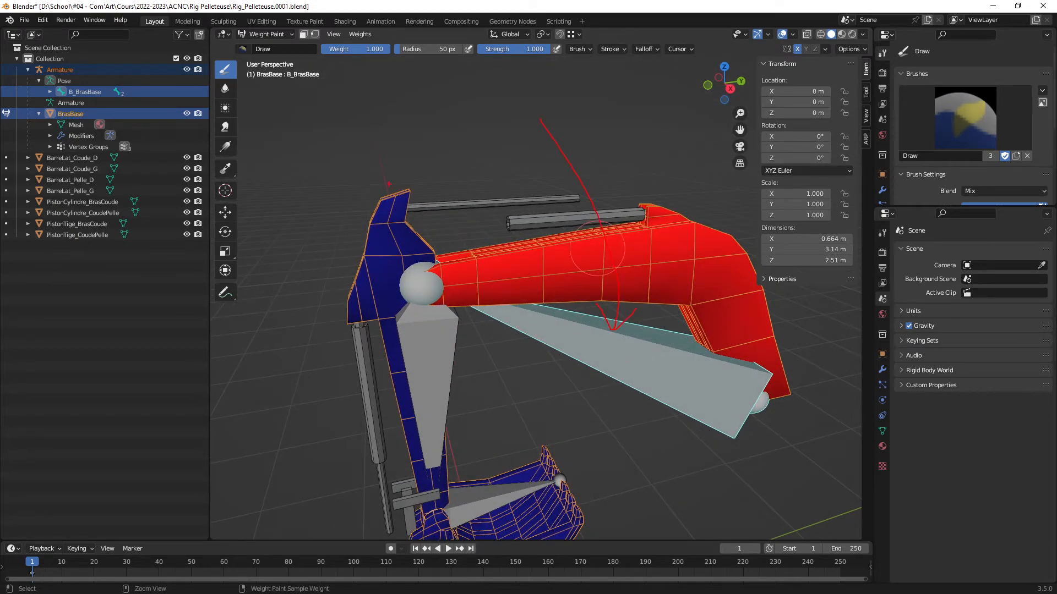
left_click_drag(352, 324, 380, 179)
key("Escape")
mouse_move(515, 277)
middle_mouse_down("shift")
mouse_move(536, 267)
mouse_move(440, 255)
mouse_move(527, 290)
mouse_move(504, 286)
middle_mouse_up("shift")
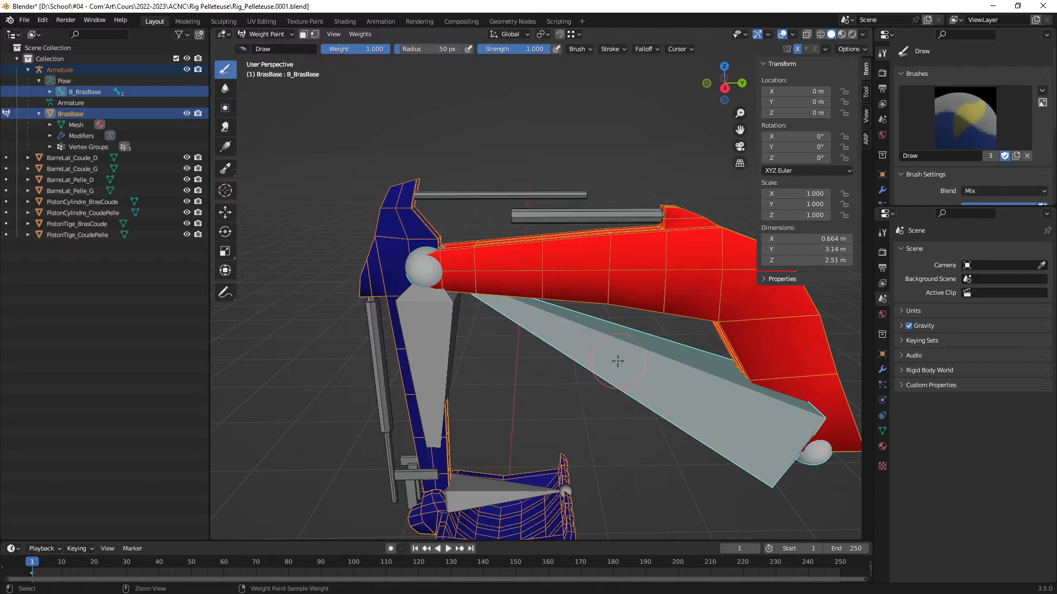
middle_click_drag(618, 361, 537, 344)
scroll(545, 317, "up", 1)
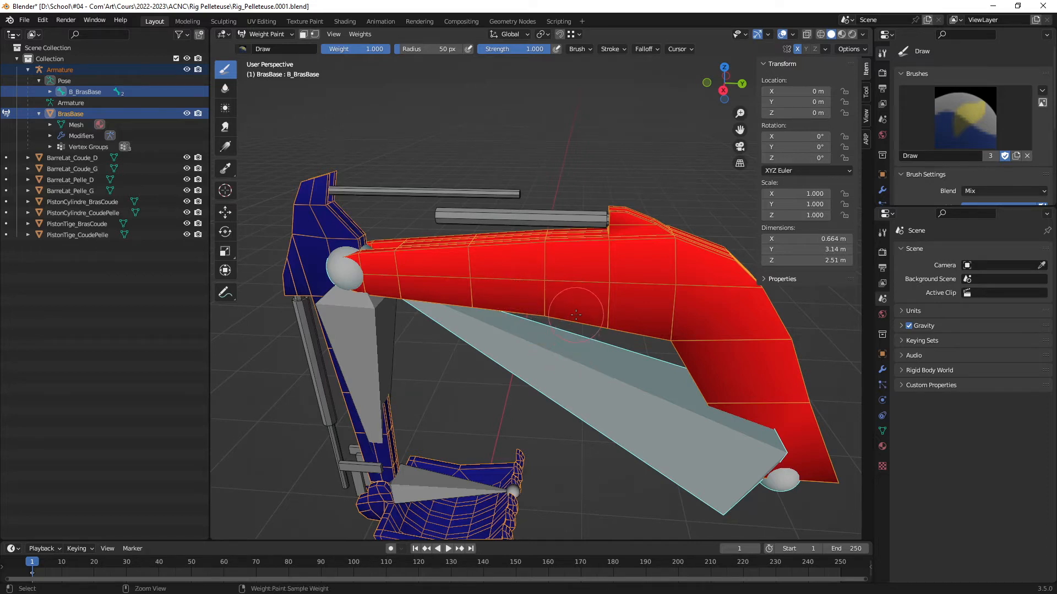
mouse_move(564, 324)
middle_mouse_down()
mouse_move(560, 333)
mouse_move(561, 298)
mouse_move(575, 344)
middle_mouse_up()
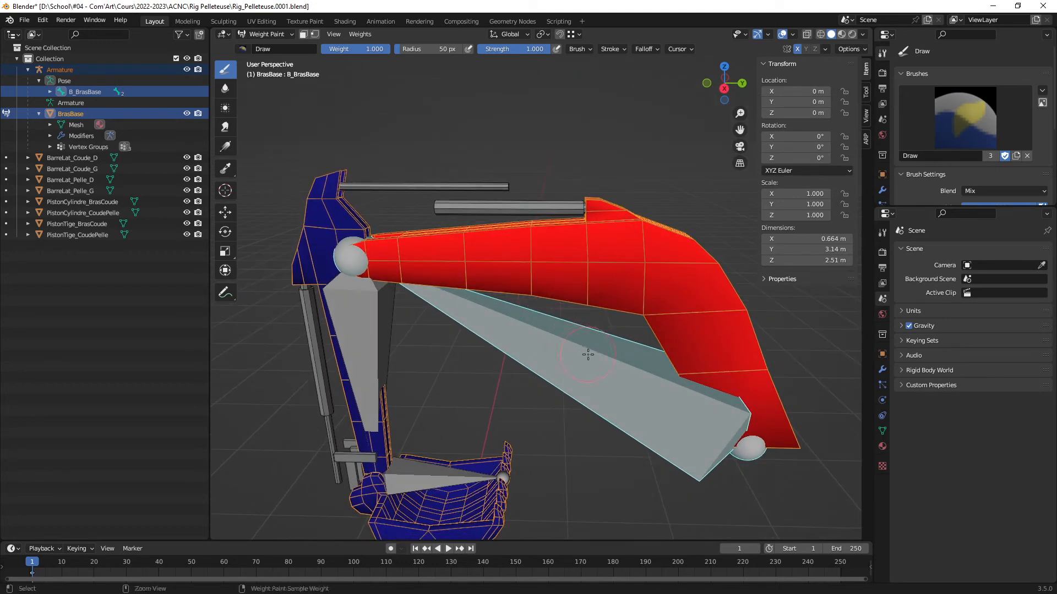
left_click_drag(551, 497, 567, 485)
left_click_drag(591, 403, 607, 432)
mouse_move(541, 306)
left_mouse_down()
mouse_move(470, 330)
mouse_move(702, 386)
mouse_move(574, 307)
left_mouse_up()
key("Escape")
Step: Turn on vertex selection masking for the BrasBase mesh and activate the Select Box tool
left_click(315, 34)
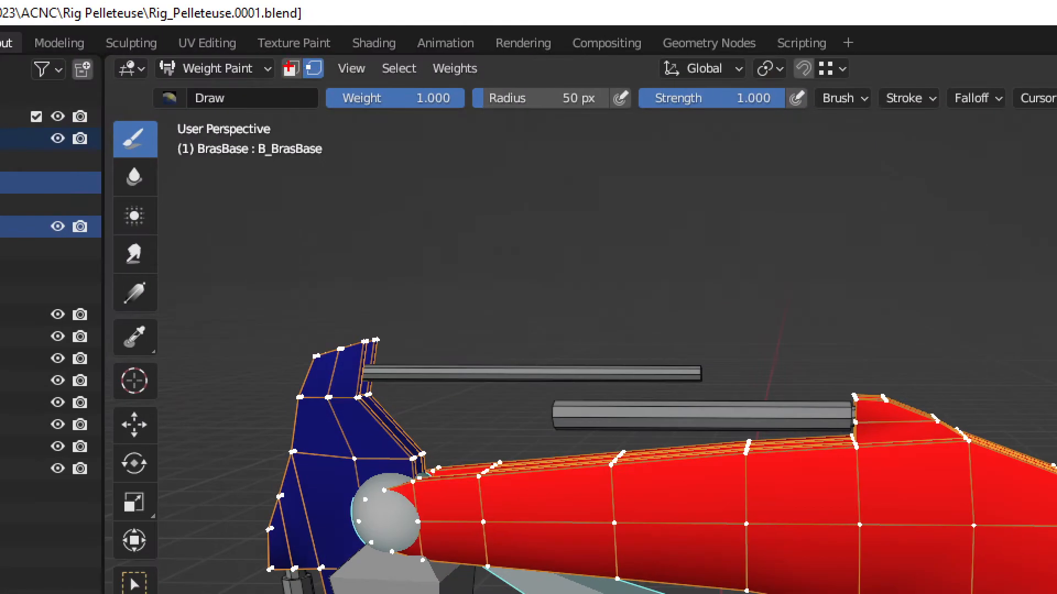
mouse_move(292, 58)
left_mouse_down()
mouse_move(333, 90)
mouse_move(325, 137)
left_mouse_up()
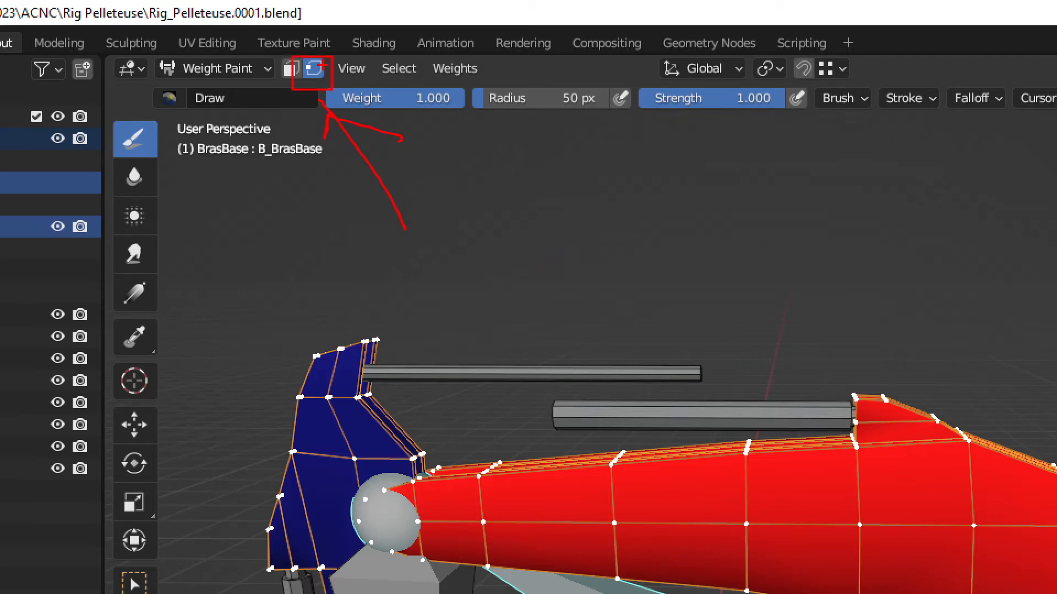
key("Escape")
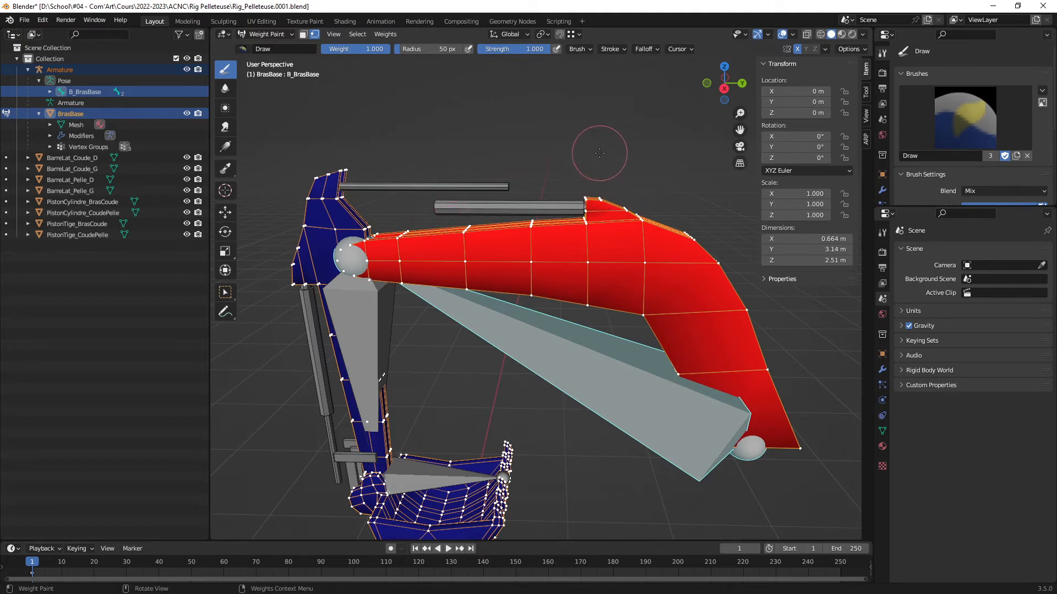
left_click(227, 295)
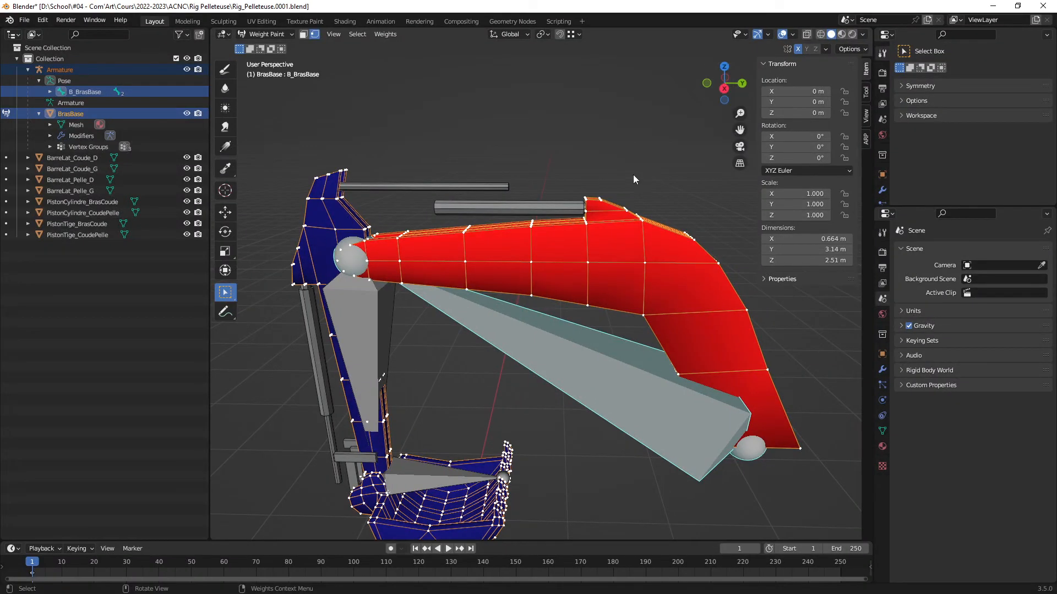
Step: Check the vertex weights of a single vertex at the boom's bend, and clear the vertex selection
left_click(642, 264)
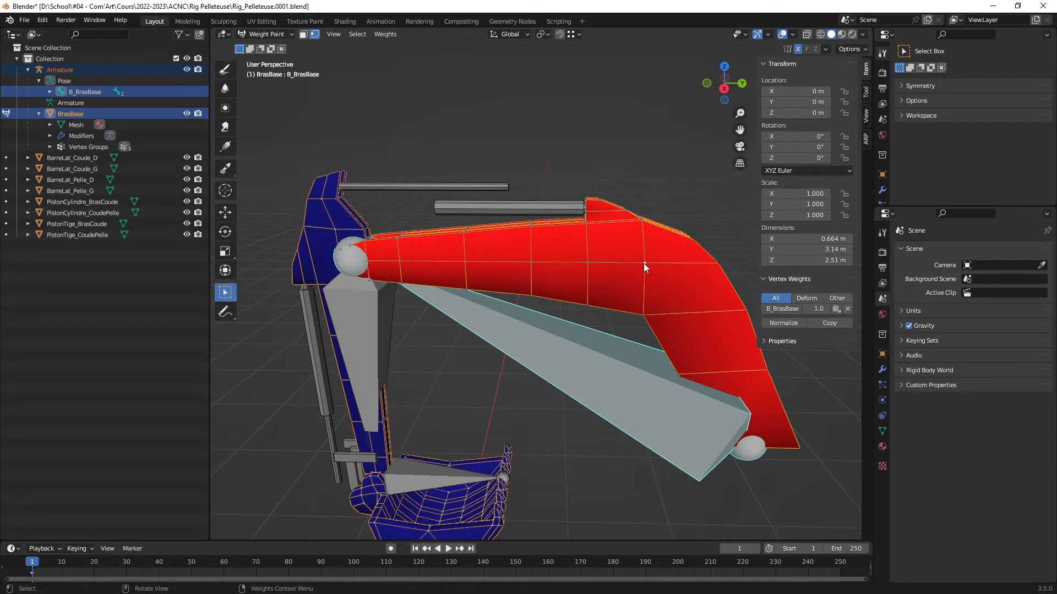
middle_click_drag(626, 144, 531, 162)
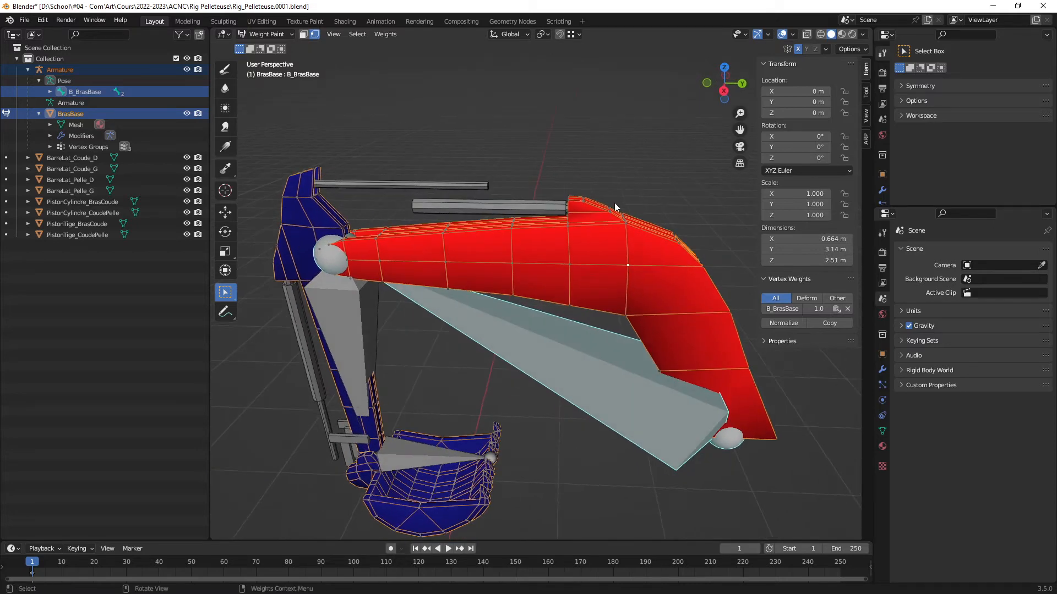
left_click(632, 181)
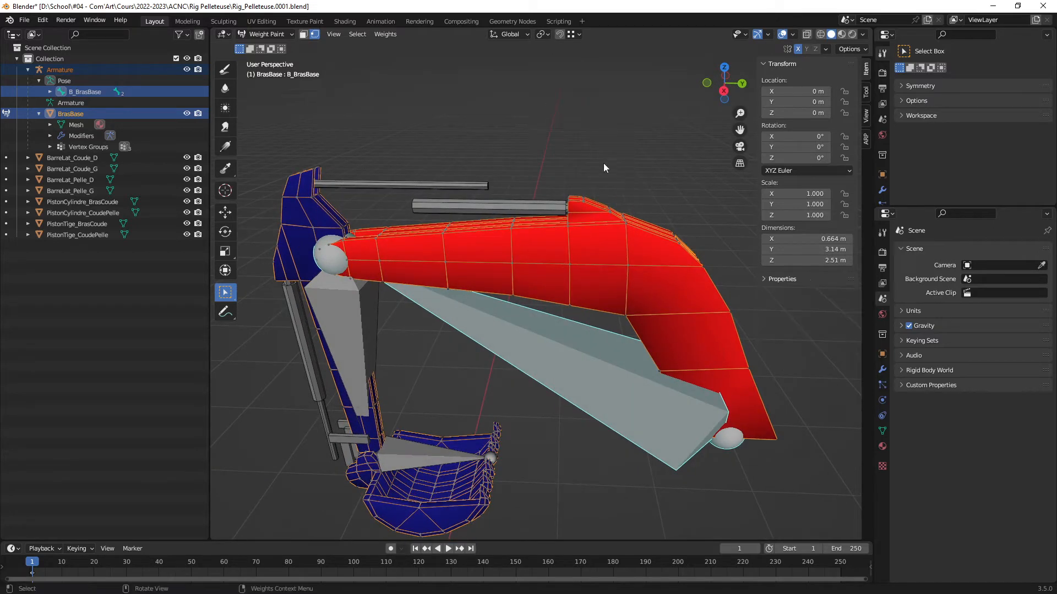
Step: Check the vertex weights of single vertices at the boom's bend, clearing the selection between checks
left_click_drag(512, 106, 574, 155)
left_click(625, 266)
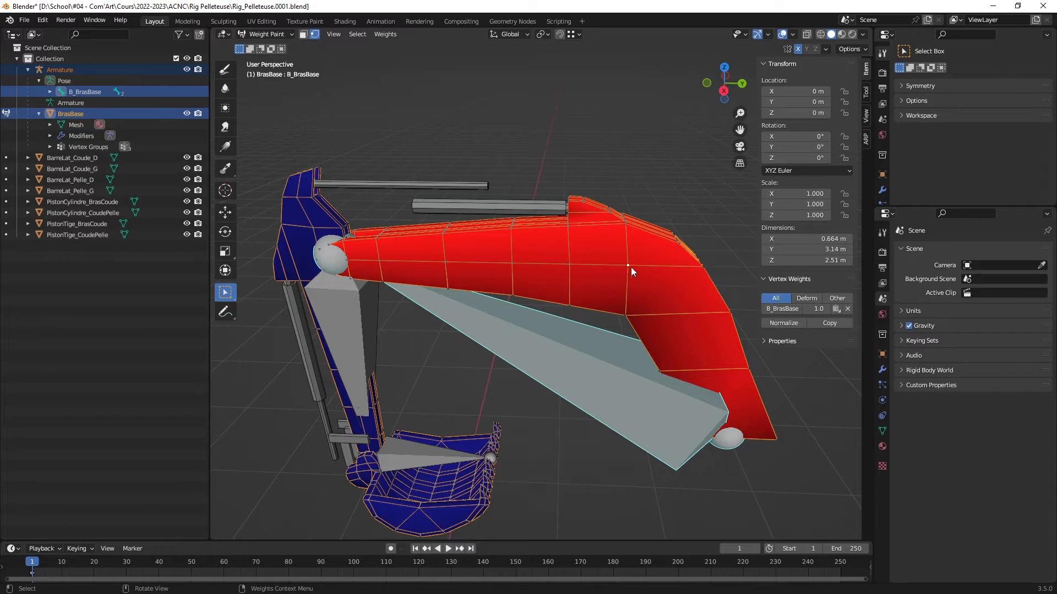
middle_click_drag(560, 184, 564, 187, "shift")
left_click_drag(456, 98, 516, 124)
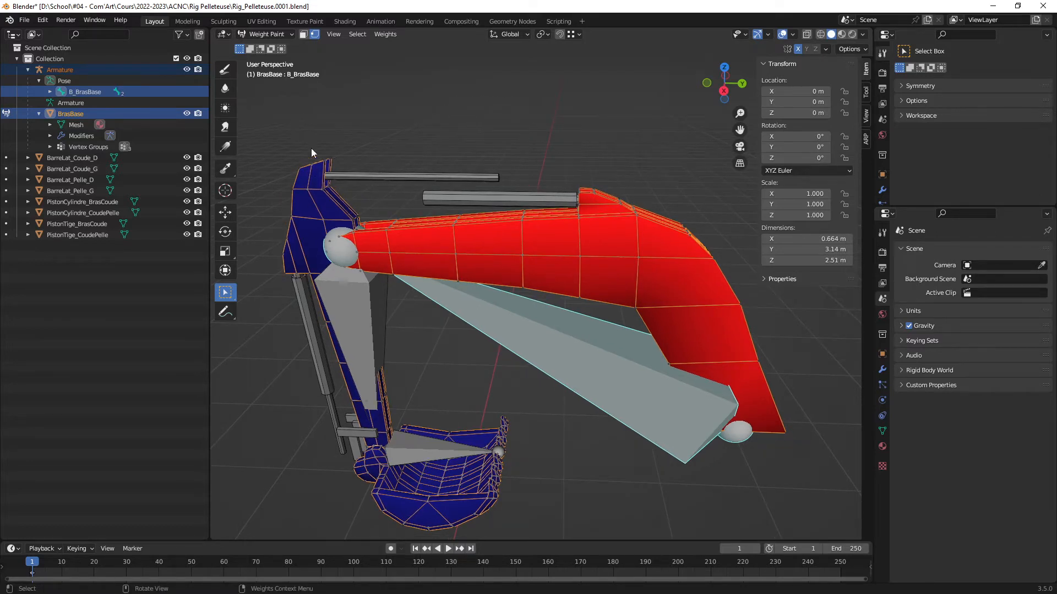
middle_click_drag(623, 275, 624, 247, "shift")
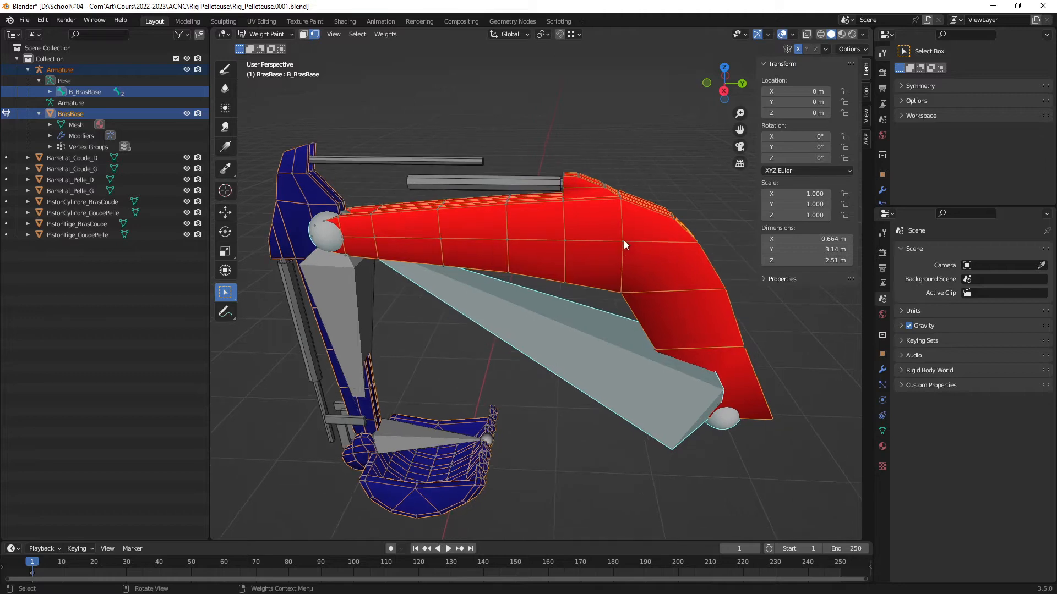
left_click(623, 240)
Step: Select all connected vertices of the boom section of the BrasBase mesh
middle_click_drag(656, 285, 617, 261)
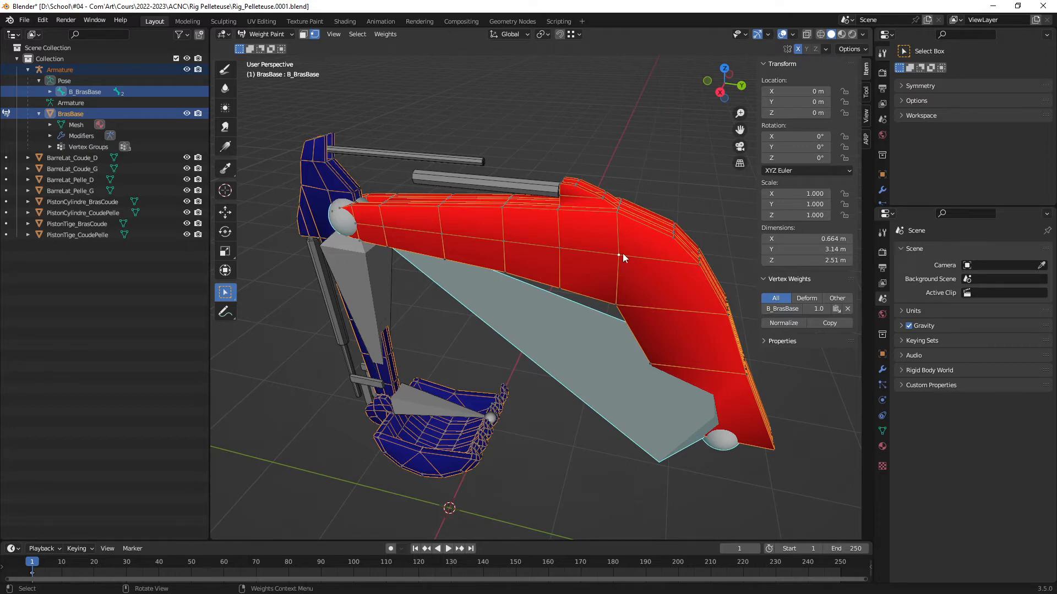
key("a")
middle_click_drag(632, 269, 606, 266)
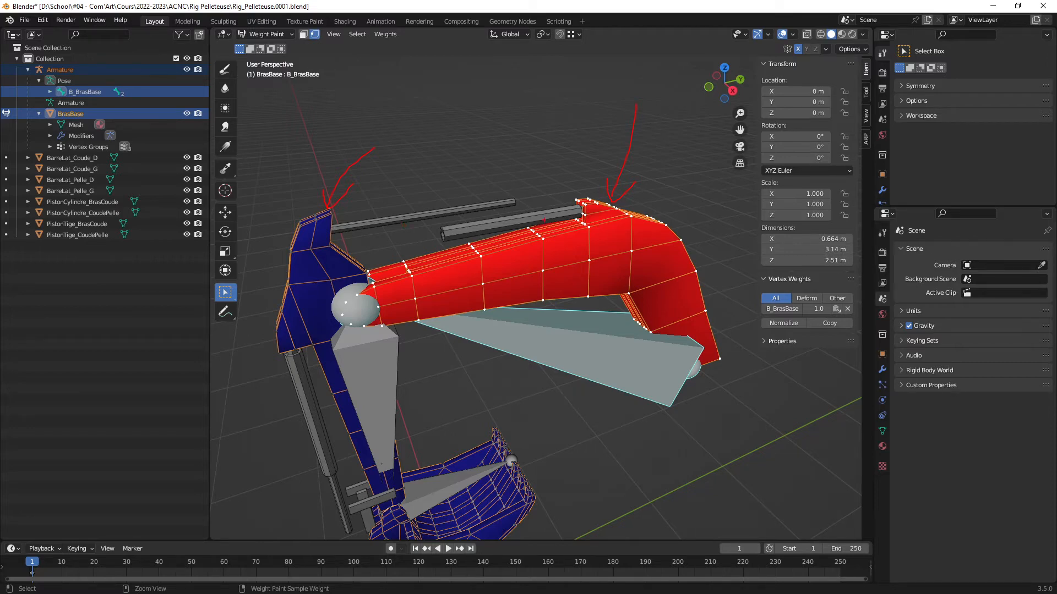
mouse_move(605, 286)
middle_mouse_down()
mouse_move(547, 273)
mouse_move(571, 223)
mouse_move(519, 238)
mouse_move(557, 292)
mouse_move(593, 279)
mouse_move(531, 270)
mouse_move(575, 302)
mouse_move(589, 289)
middle_mouse_up()
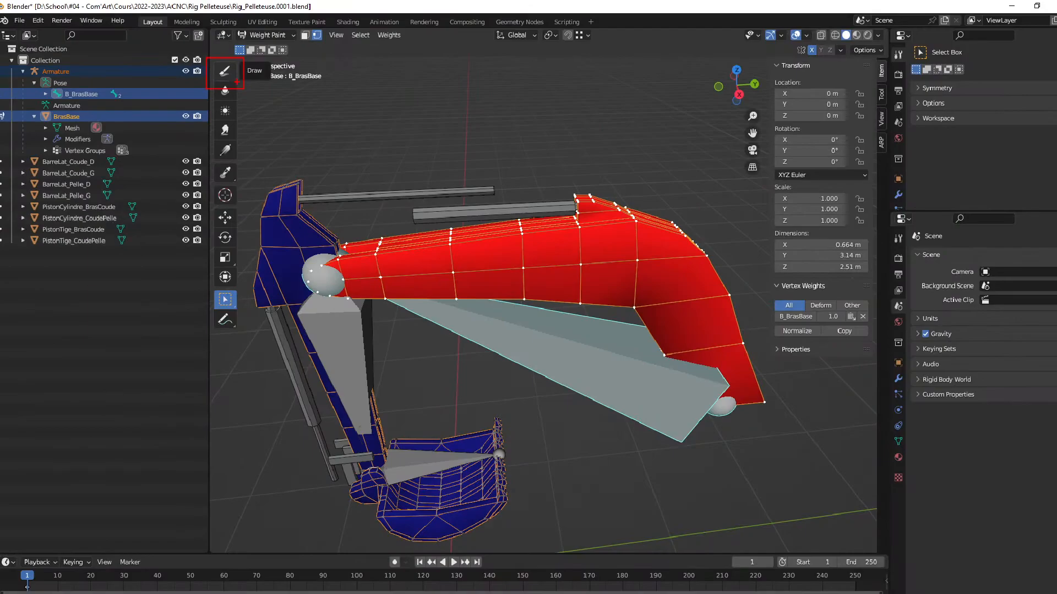
Step: Activate the Draw tool and apply Set Weight at 1.000 to the selected boom vertices for the B_BrasBase bone
left_click(237, 87)
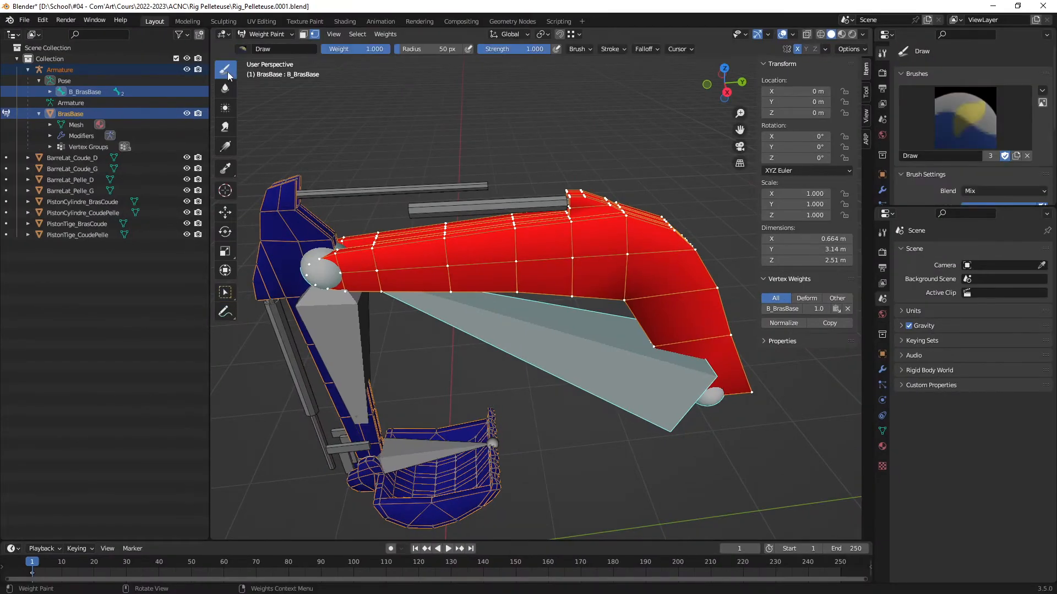
left_click(391, 37)
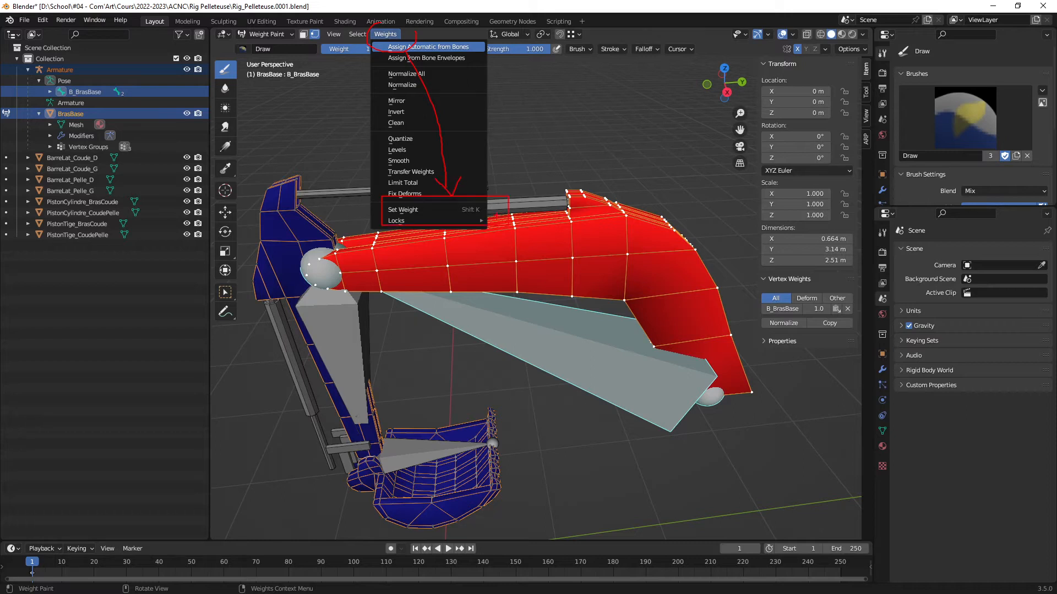
key("Escape")
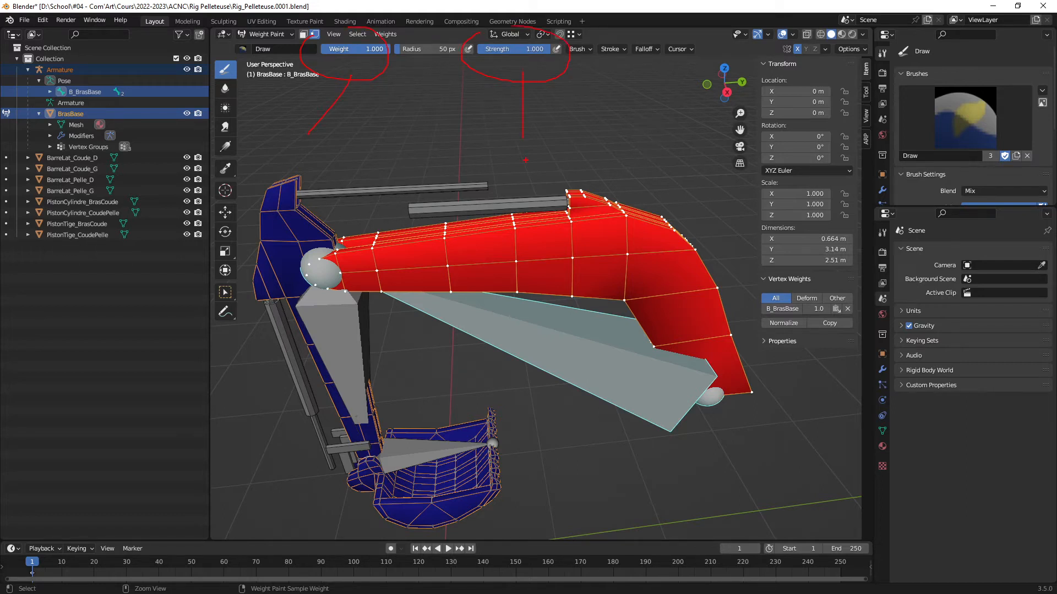
key("Escape")
left_click(385, 34)
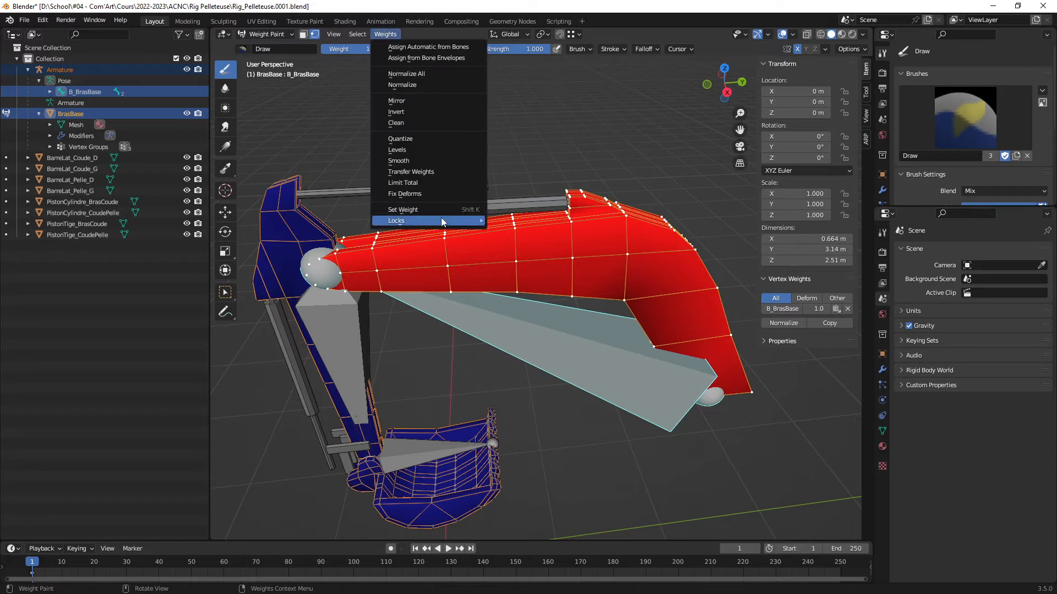
mouse_move(600, 298)
middle_mouse_down()
mouse_move(591, 247)
mouse_move(559, 284)
mouse_move(594, 294)
middle_mouse_up()
middle_click_drag(574, 291, 547, 293)
scroll(550, 317, "down", 1)
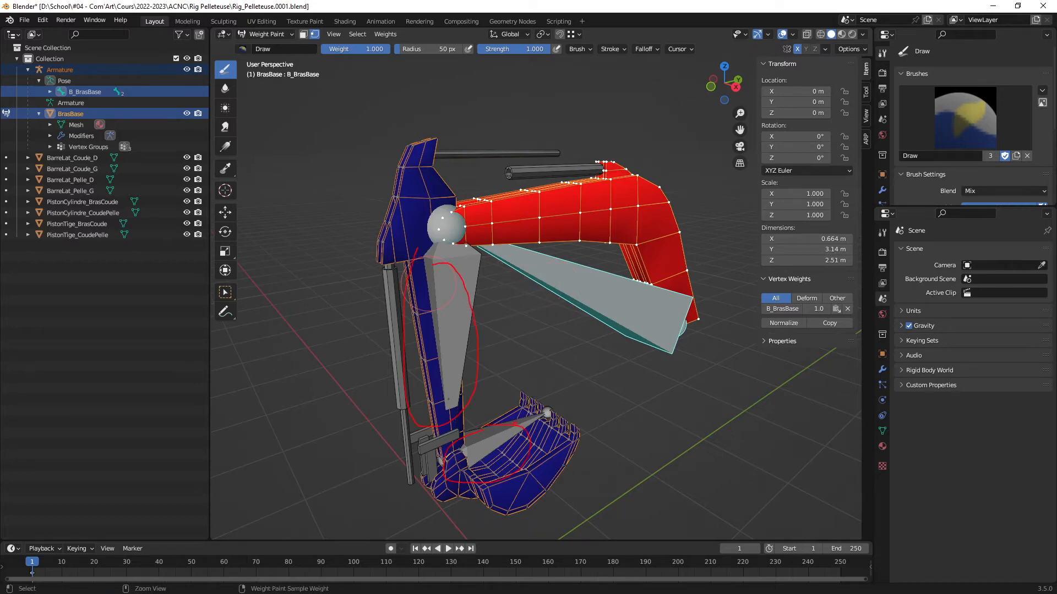
middle_click_drag(608, 362, 544, 373)
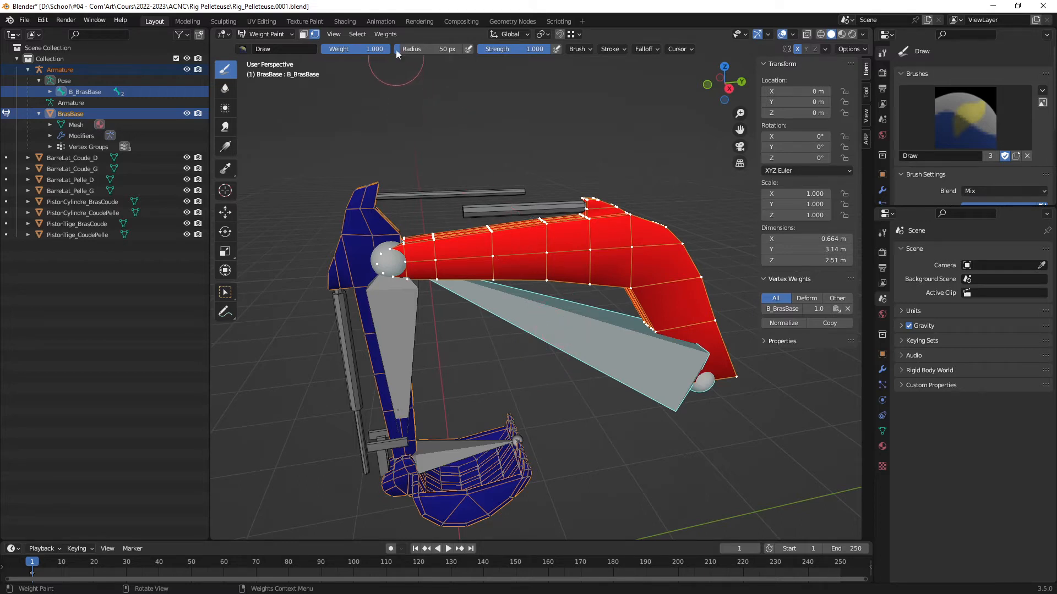
Step: Apply Normalize All to the vertex groups and turn off vertex selection masking
left_click(384, 34)
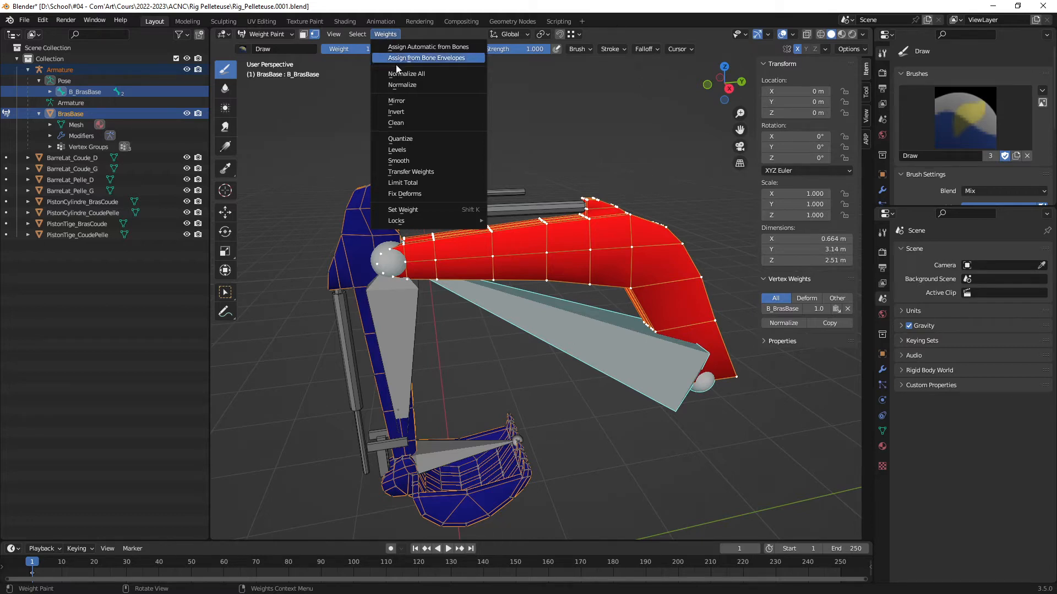
left_click(425, 73)
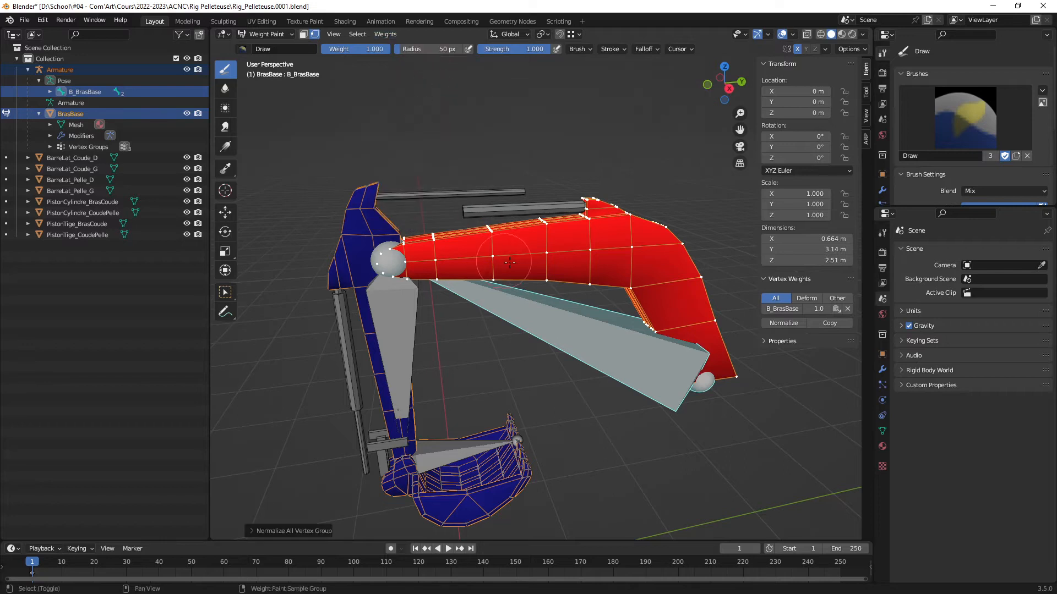
middle_click_drag(513, 264, 551, 248, "shift")
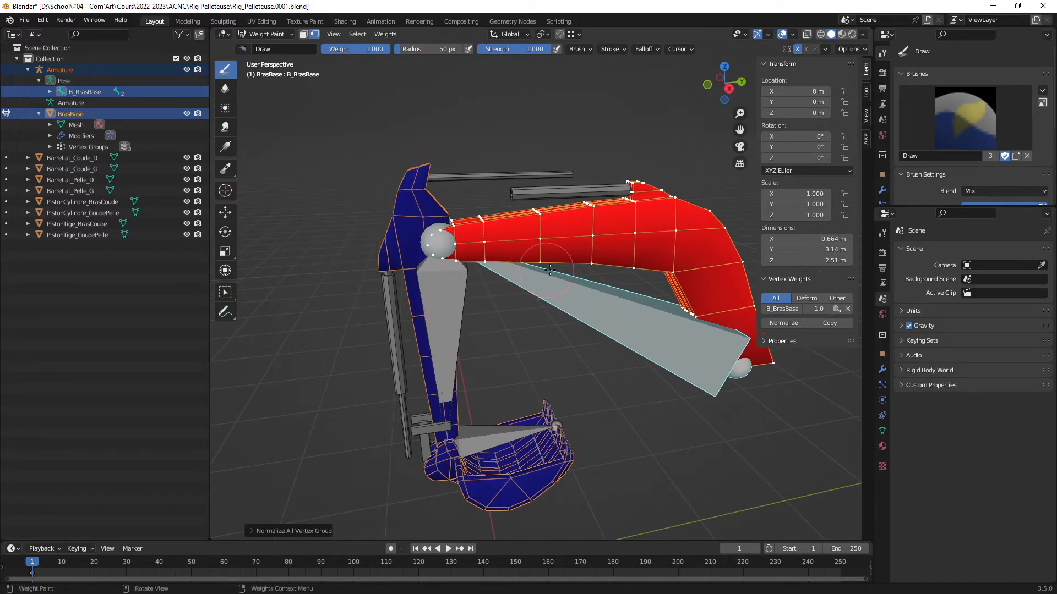
left_click(314, 35)
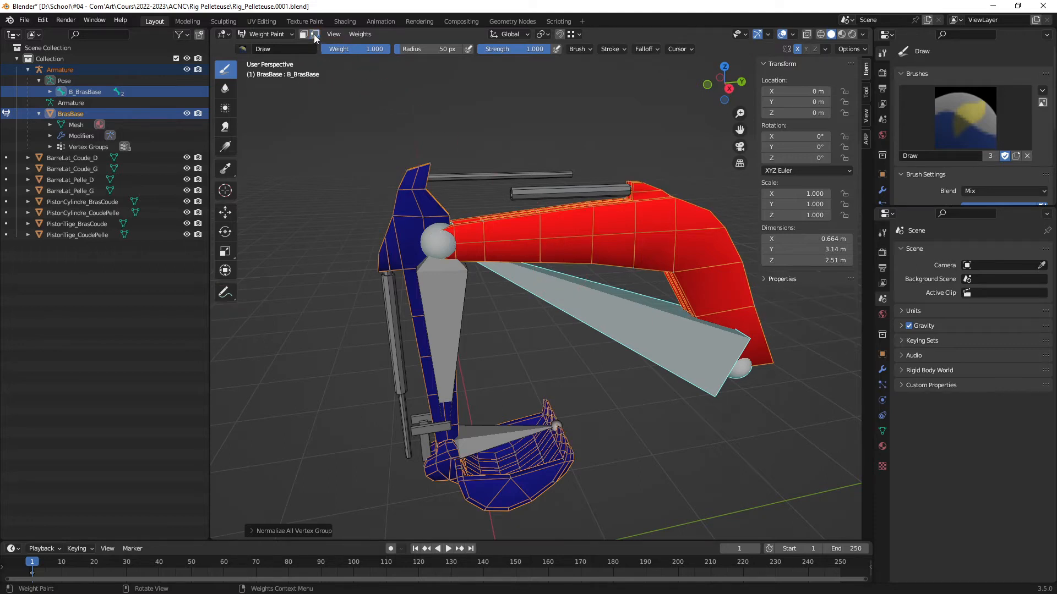
Step: Select the B_BrasCoude bone and compare its influence on the forearm with that of the bucket bone
left_click(436, 310, "ctrl")
mouse_move(489, 378)
middle_mouse_down()
mouse_move(495, 371)
mouse_move(433, 217)
middle_mouse_up()
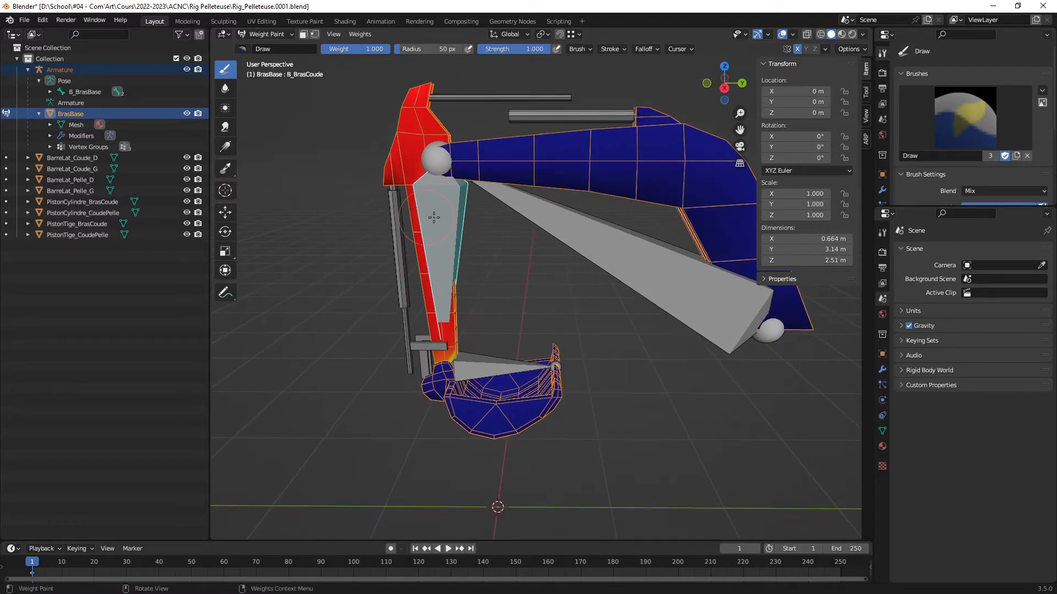
left_click(484, 368, "ctrl")
left_click(443, 193, "ctrl")
mouse_move(488, 247)
middle_mouse_down()
mouse_move(489, 281)
mouse_move(653, 286)
mouse_move(480, 277)
middle_mouse_up()
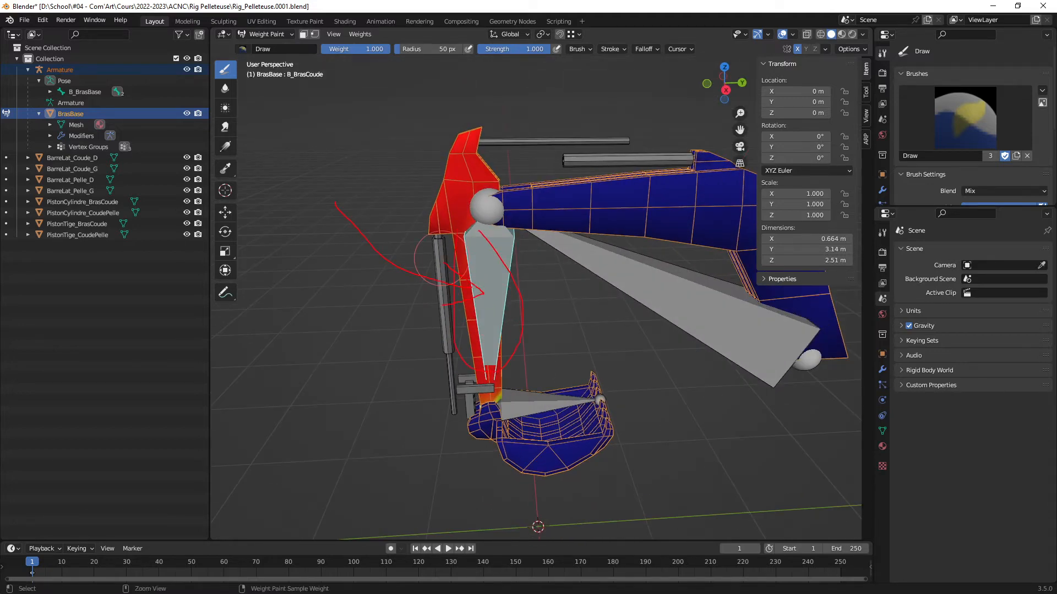
key("Escape")
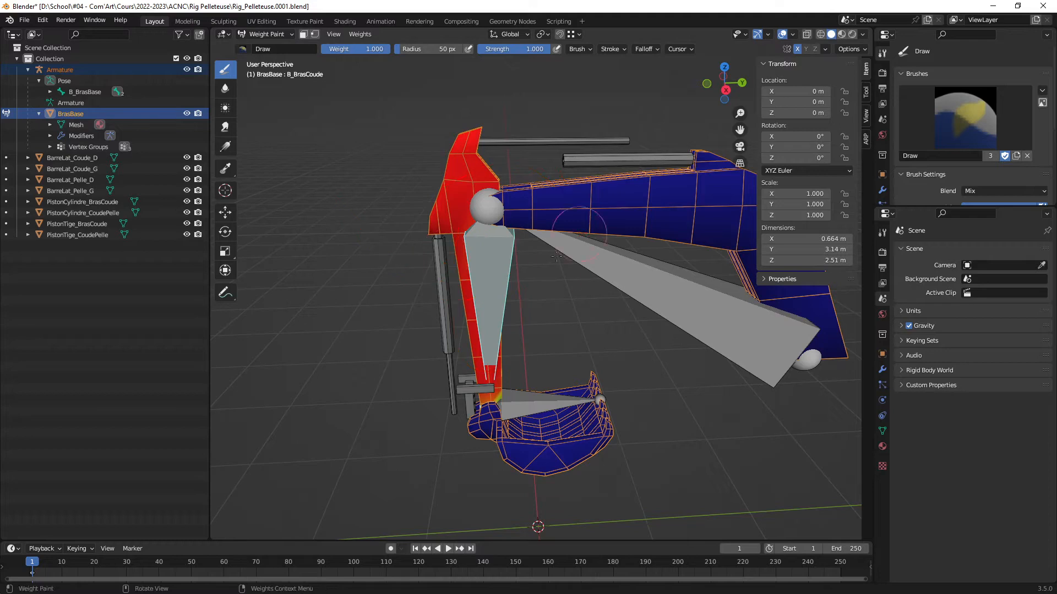
mouse_move(536, 281)
middle_mouse_down("shift")
mouse_move(506, 288)
mouse_move(521, 288)
mouse_move(506, 273)
mouse_move(513, 293)
middle_mouse_up("shift")
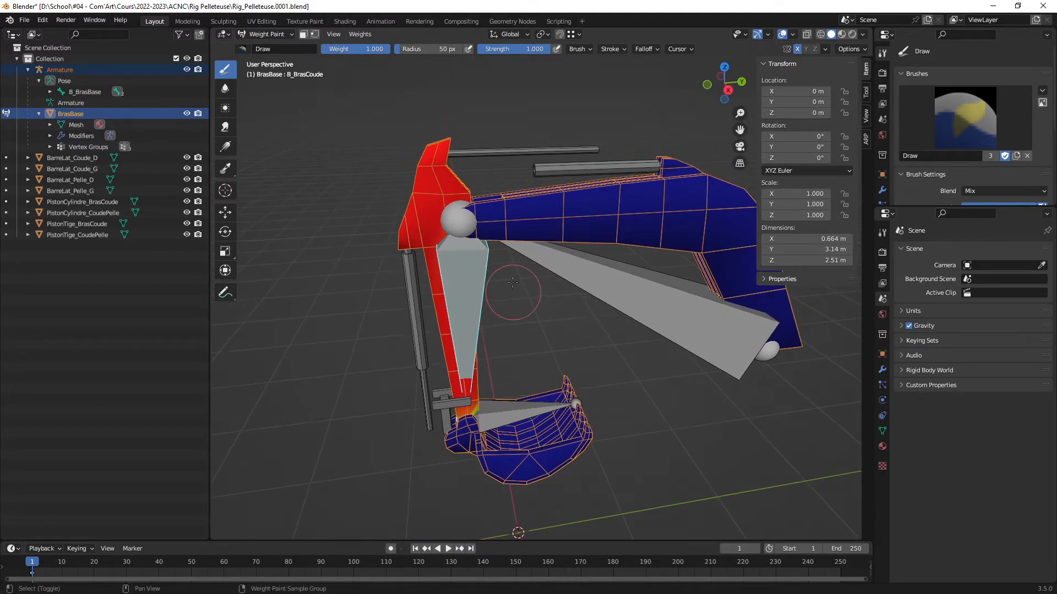
Step: Turn vertex selection masking back on and select only the connected forearm vertices with the Select Box tool active
left_click(315, 34)
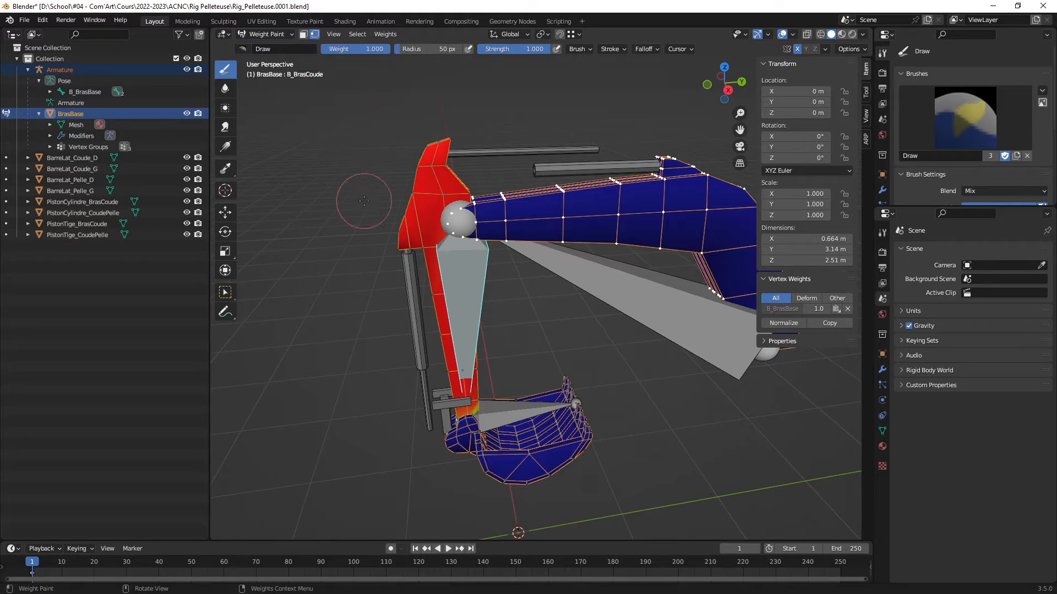
left_click(226, 293)
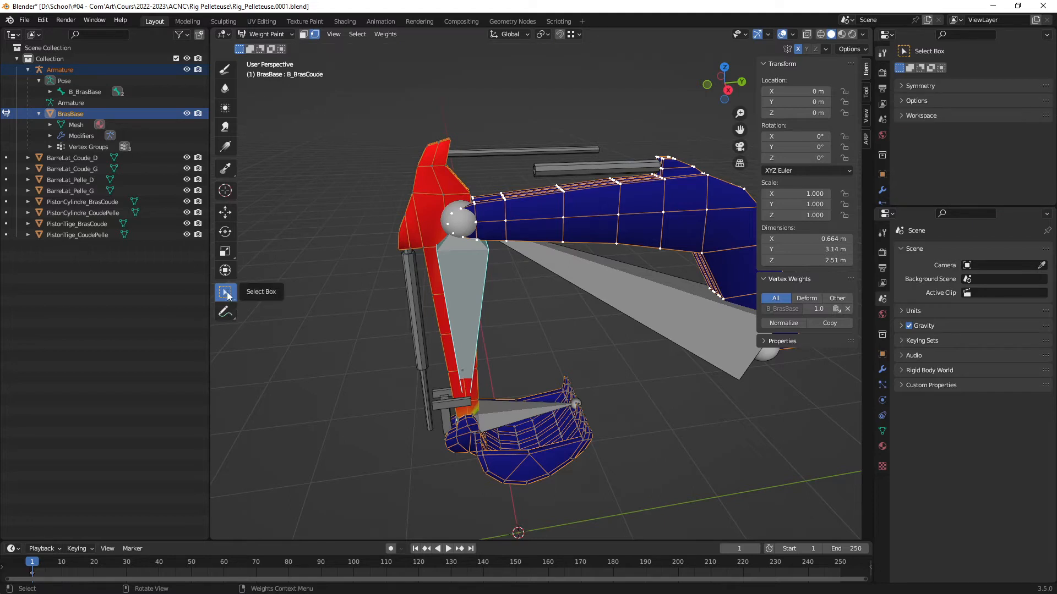
key("alt+a")
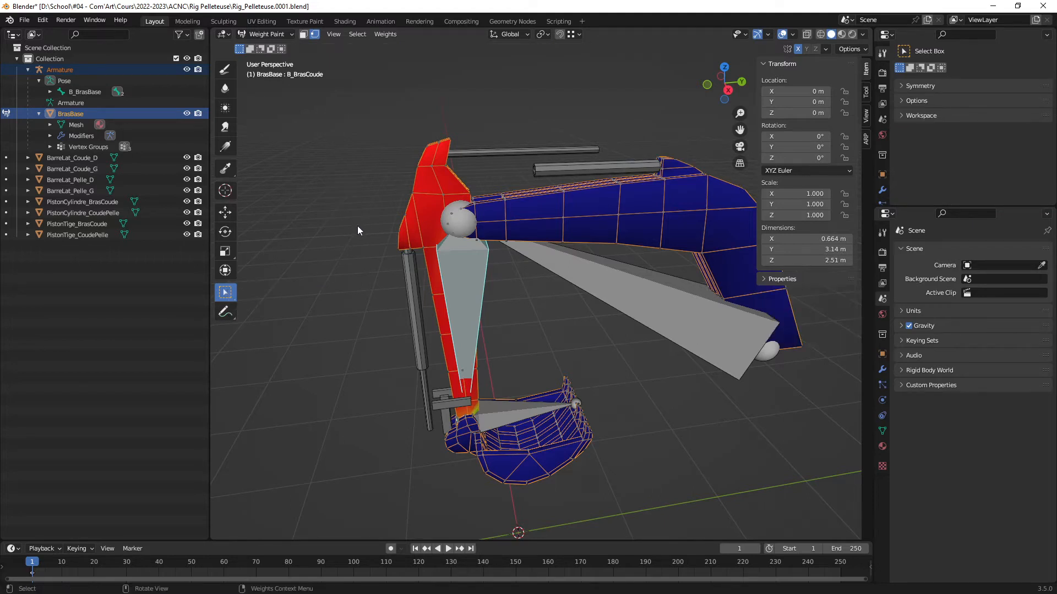
left_click(431, 167)
middle_click_drag(424, 214, 464, 187)
scroll(450, 213, "up", 3)
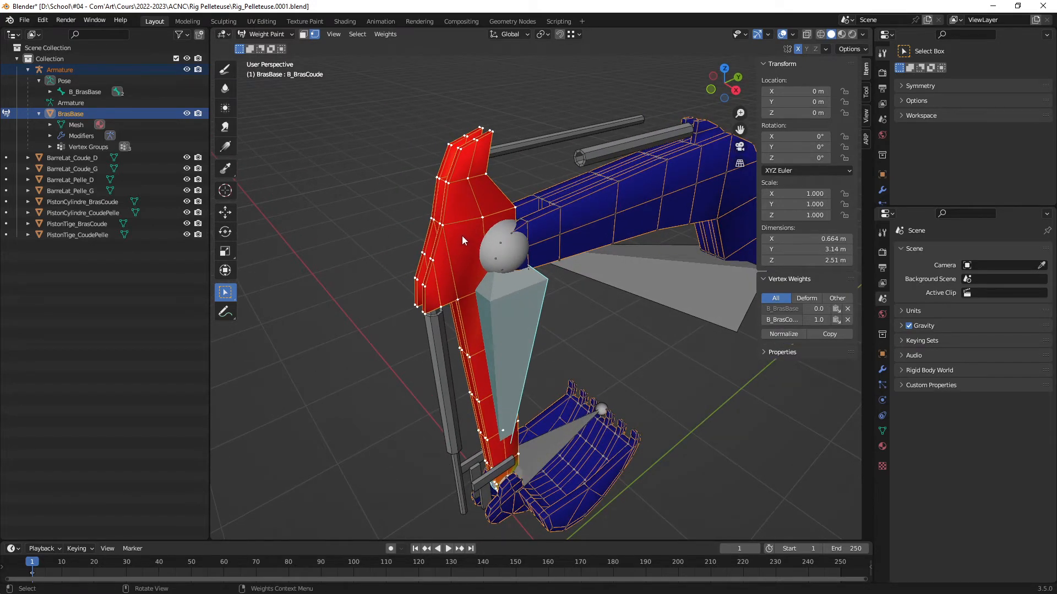
Step: Activate the Draw tool and switch the viewport to wireframe shading to expose the forearm's lower end inside the bucket joint
left_click(225, 70)
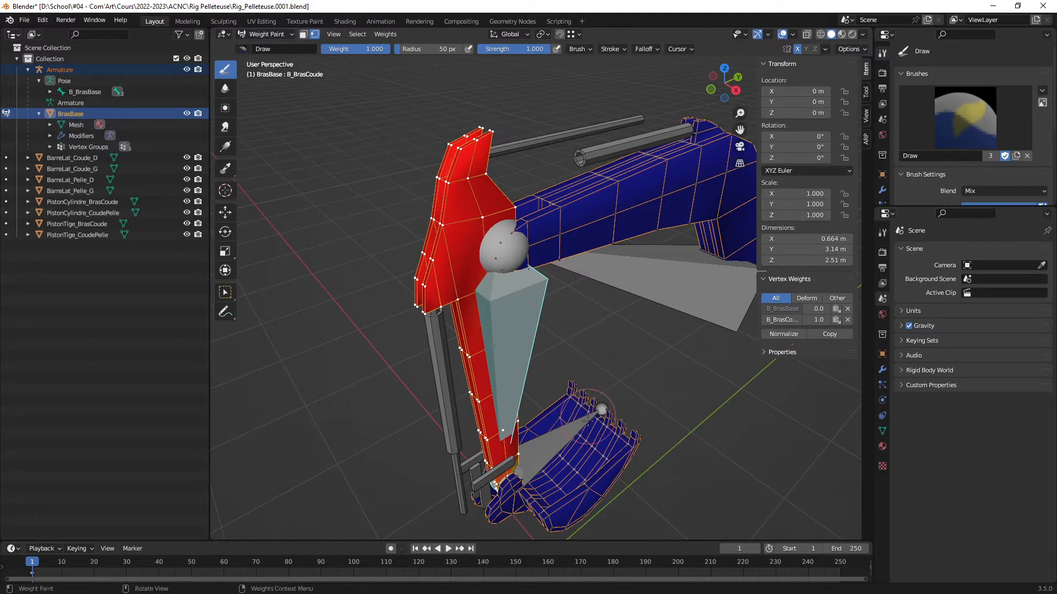
middle_click_drag(567, 379, 536, 284, "shift")
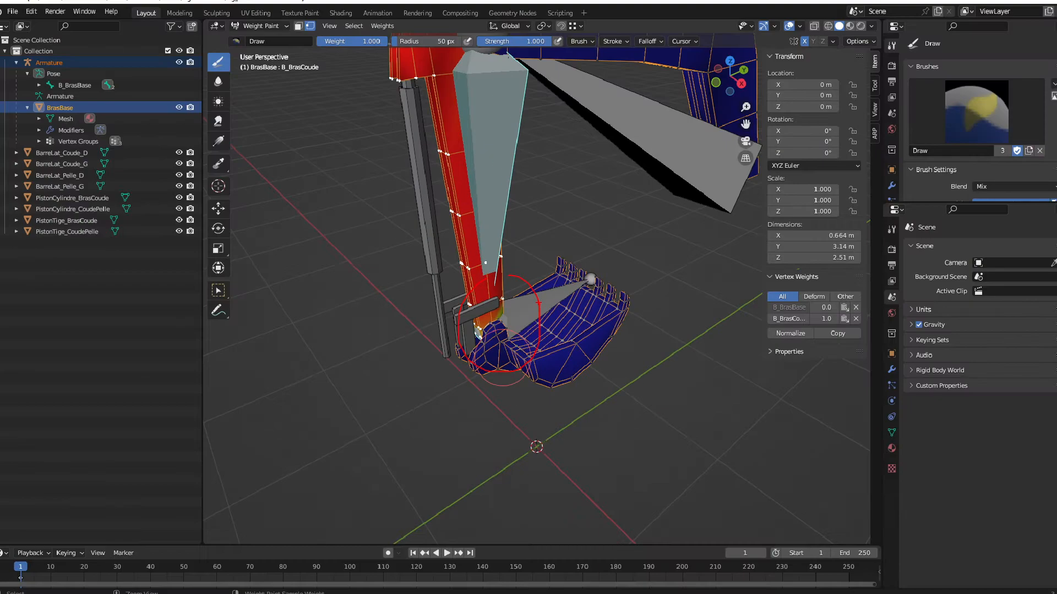
mouse_move(498, 324)
middle_mouse_down()
mouse_move(584, 279)
mouse_move(554, 284)
mouse_move(508, 319)
mouse_move(534, 311)
middle_mouse_up()
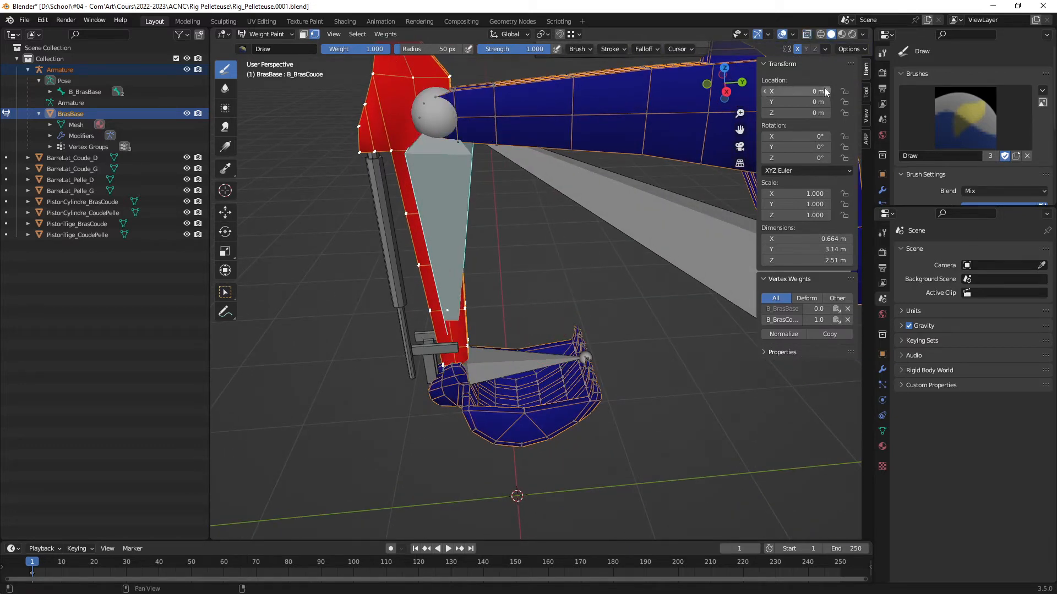
left_click(807, 36)
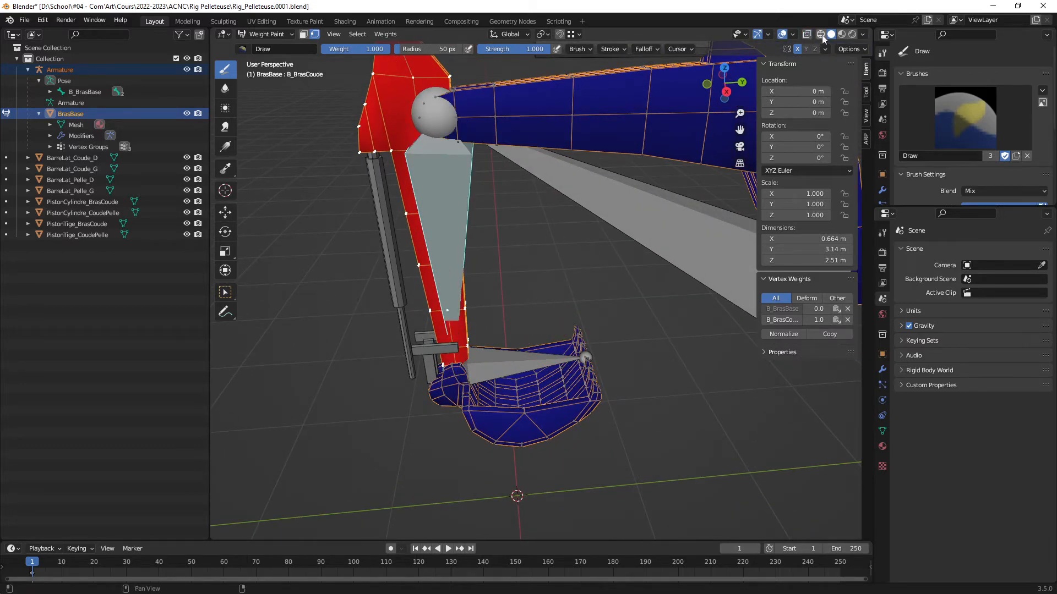
left_click(821, 35)
Step: Apply Set Weight at 1.000 to the selected forearm vertices for B_BrasCoude, and compare the lower end before and after
middle_click_drag(581, 220, 530, 245)
mouse_move(494, 388)
middle_mouse_down("ctrl")
mouse_move(512, 295)
mouse_move(593, 282)
mouse_move(543, 276)
mouse_move(562, 313)
middle_mouse_up("ctrl")
key("ctrl+z")
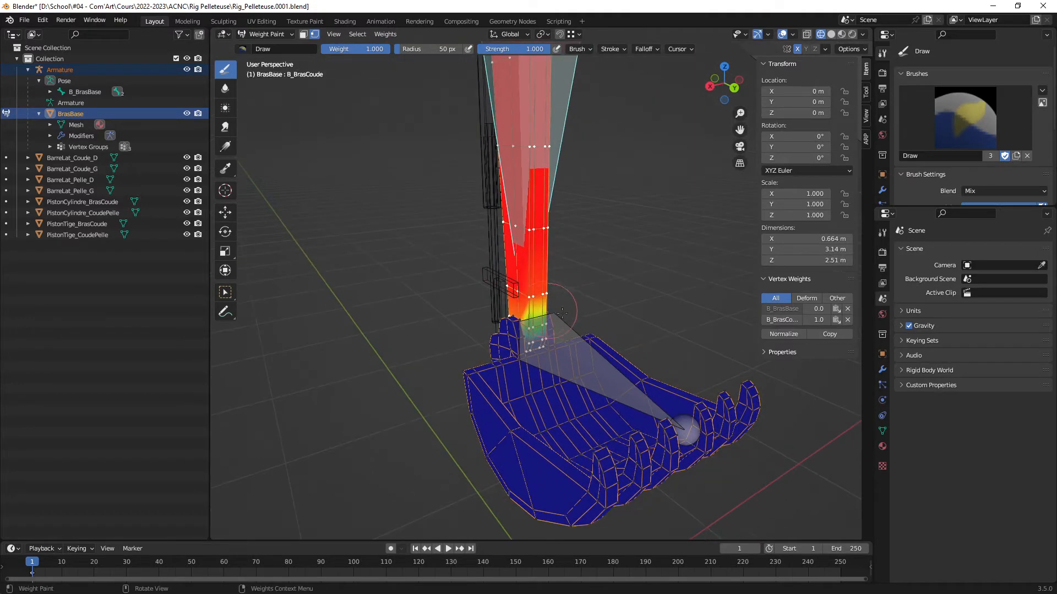
key("ctrl+shift+z")
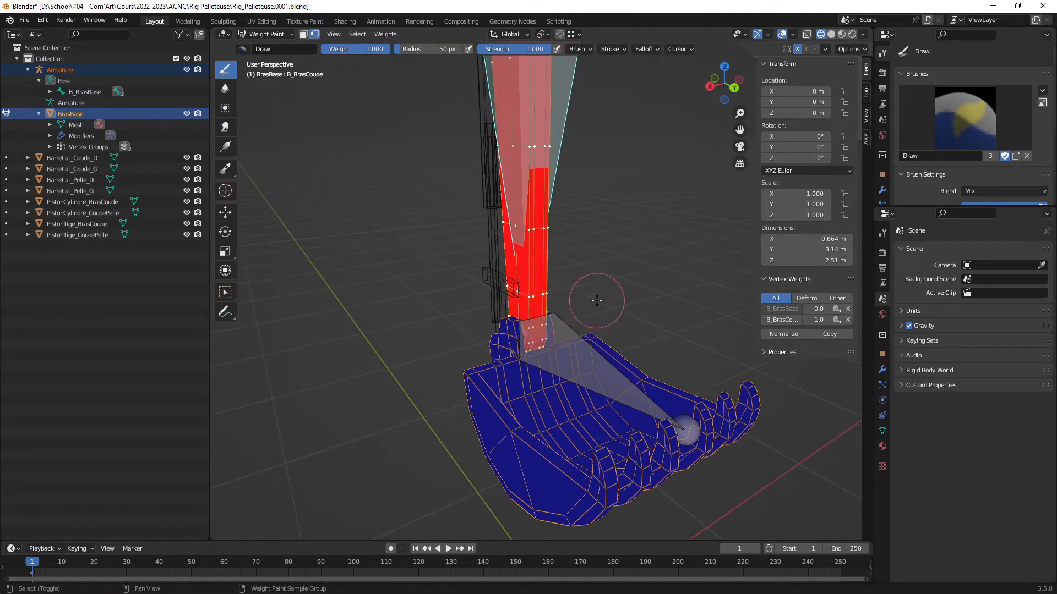
mouse_move(520, 302)
middle_mouse_down()
mouse_move(512, 308)
mouse_move(525, 321)
middle_mouse_up()
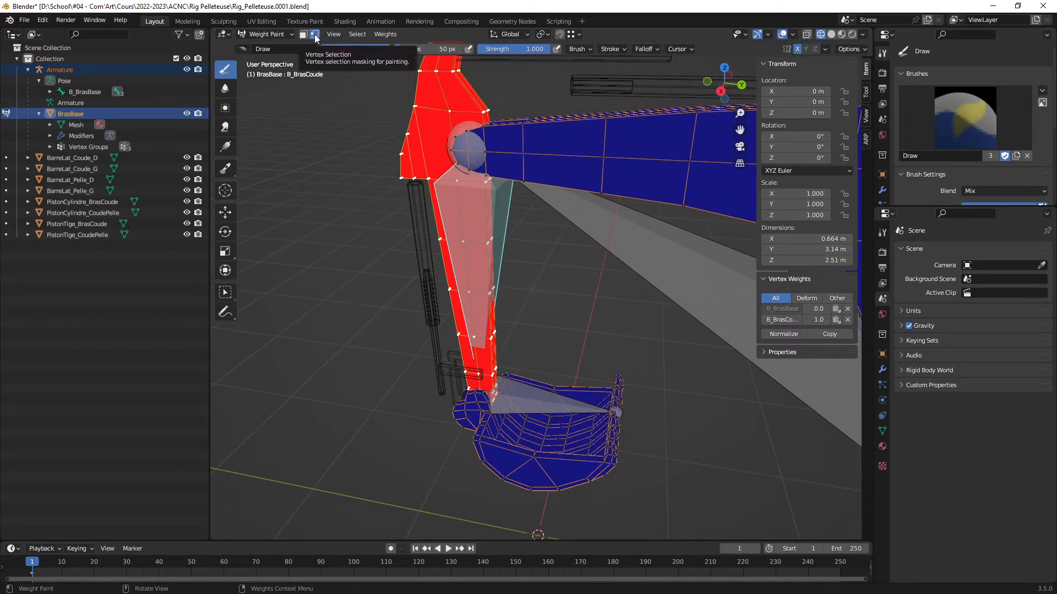
Step: Turn off vertex selection masking and normalize all vertex groups with B_BrasCoude active
left_click(315, 34)
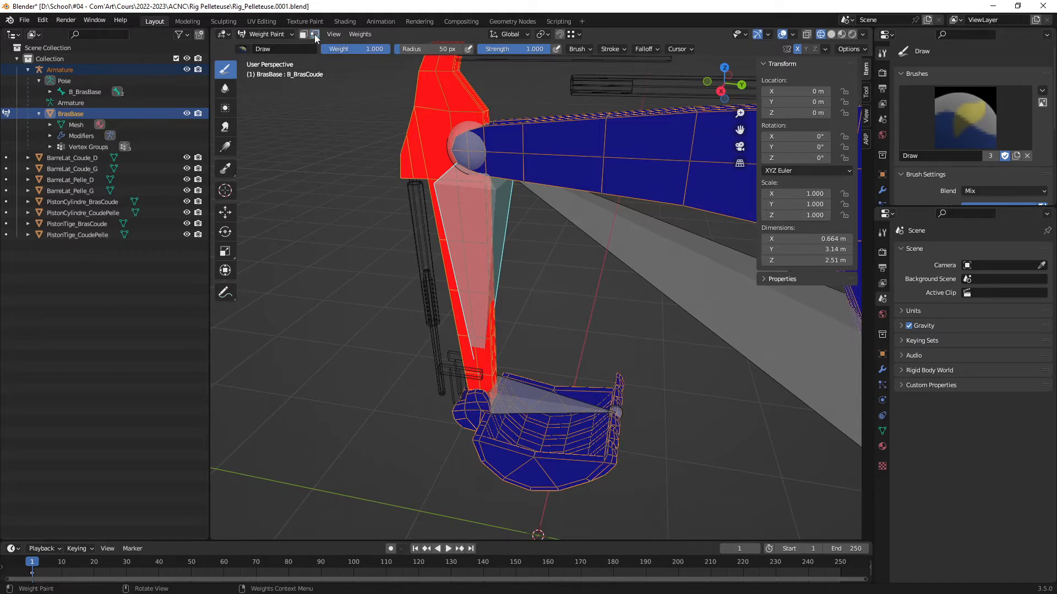
left_click(353, 36)
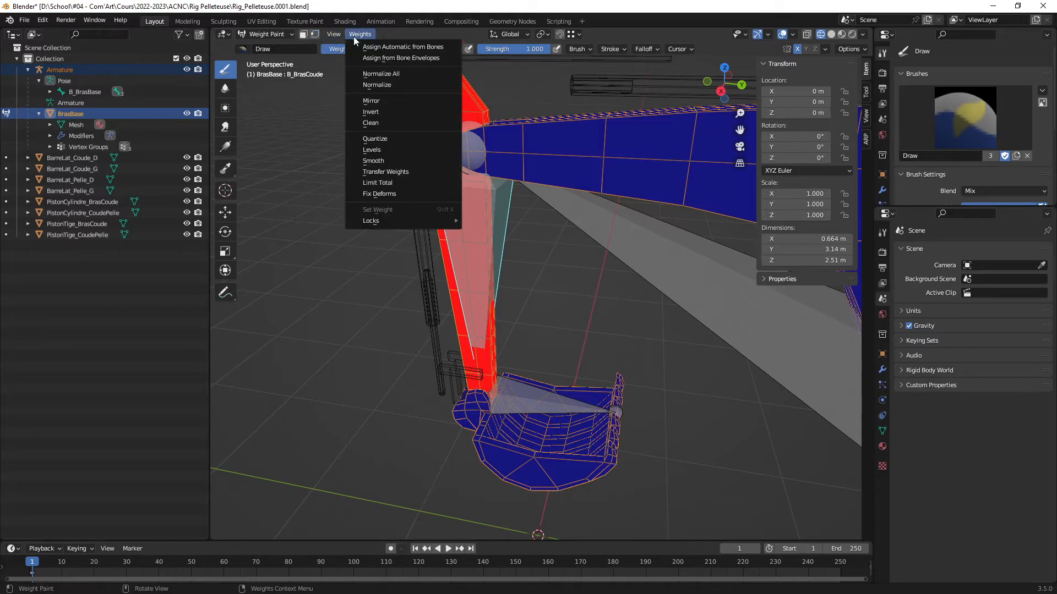
left_click(389, 74)
scroll(542, 330, "down", 1)
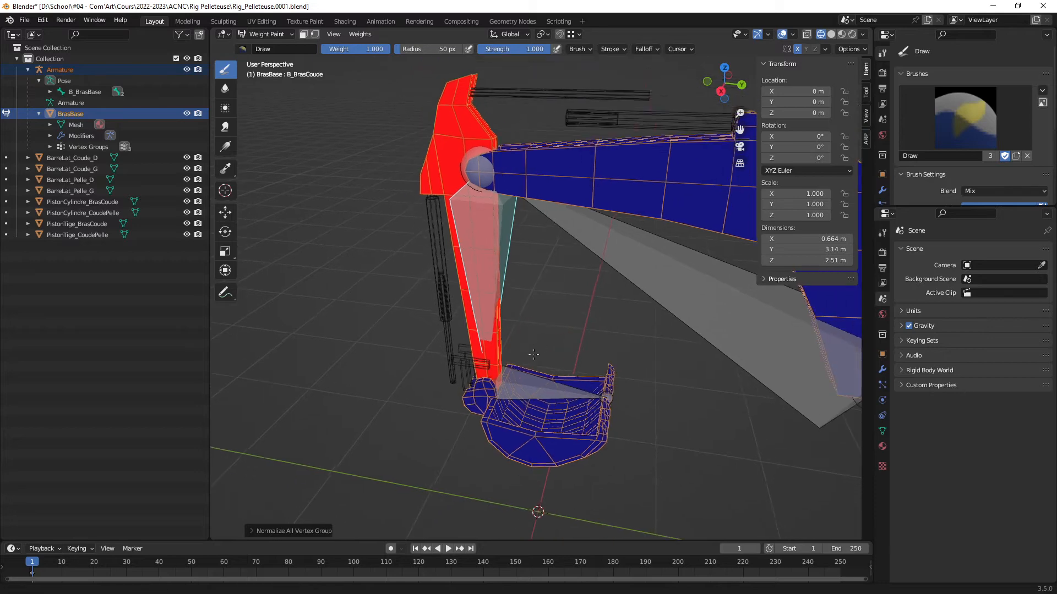
mouse_move(508, 334)
middle_mouse_down("shift")
mouse_move(445, 348)
mouse_move(530, 328)
mouse_move(494, 323)
middle_mouse_up("shift")
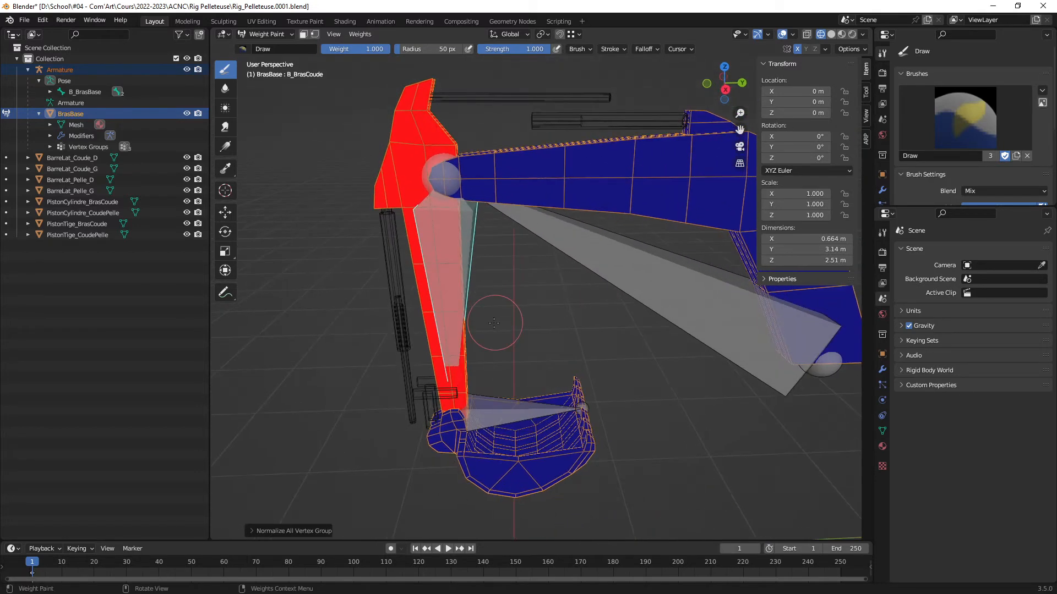
Step: Inspect the weights of B_Pelle, B_BrasBase and B_BrasCoude one after another, finishing with B_Pelle active
mouse_move(512, 388)
middle_mouse_down()
mouse_move(473, 391)
mouse_move(550, 338)
mouse_move(598, 287)
middle_mouse_up()
left_click(506, 392, "ctrl")
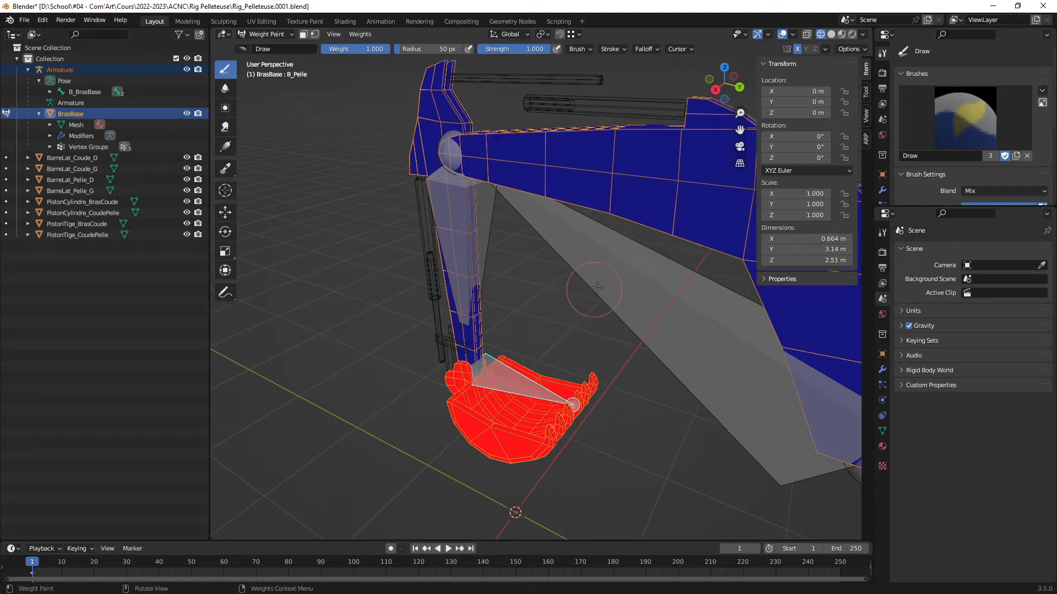
left_click(625, 281, "ctrl")
left_click(460, 245, "ctrl")
left_click(505, 380, "ctrl")
mouse_move(530, 376)
middle_mouse_down()
mouse_move(506, 383)
mouse_move(543, 374)
mouse_move(531, 359)
mouse_move(518, 364)
middle_mouse_up()
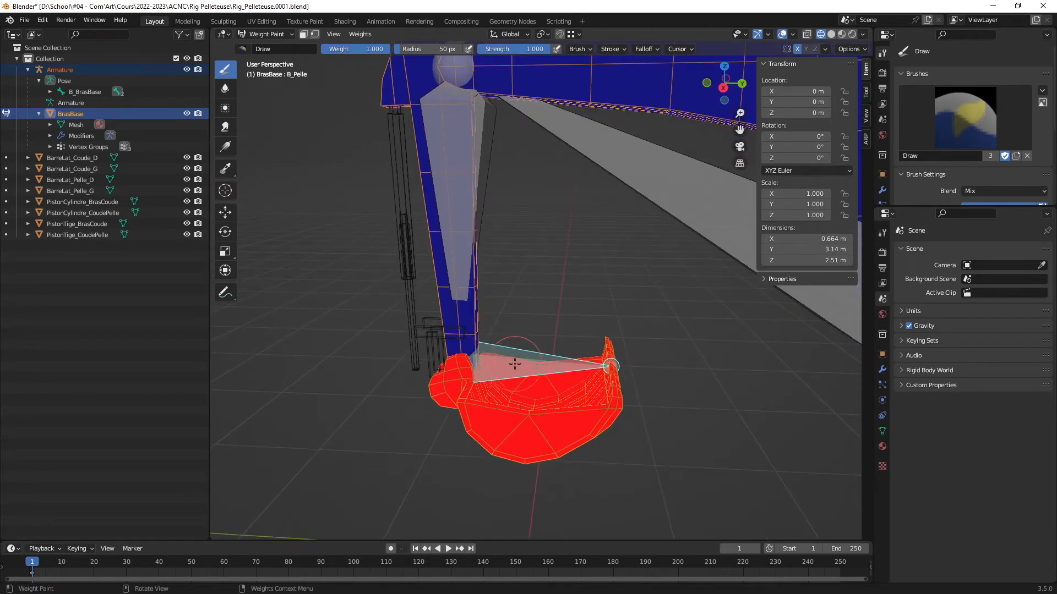
Step: Turn on vertex selection masking and select all the bucket's vertices with the Select Box tool active
left_click(315, 35)
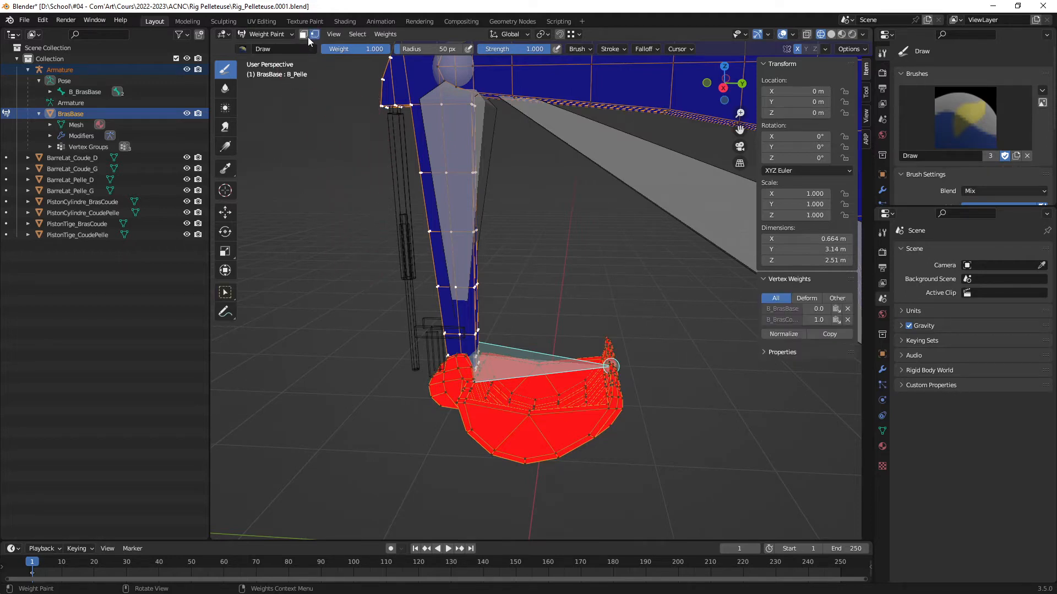
left_click(227, 293)
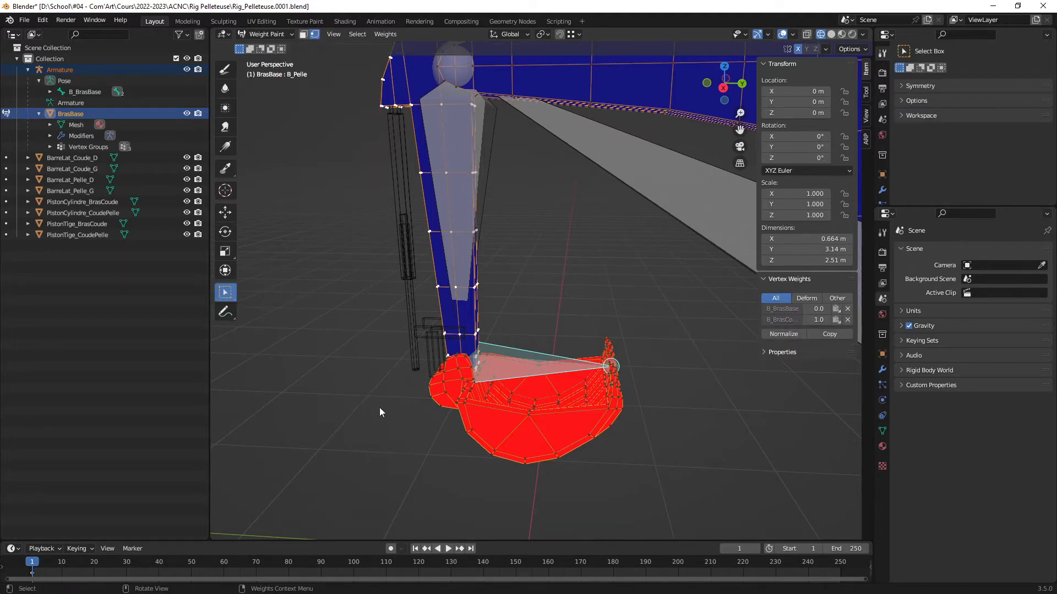
left_click(399, 434)
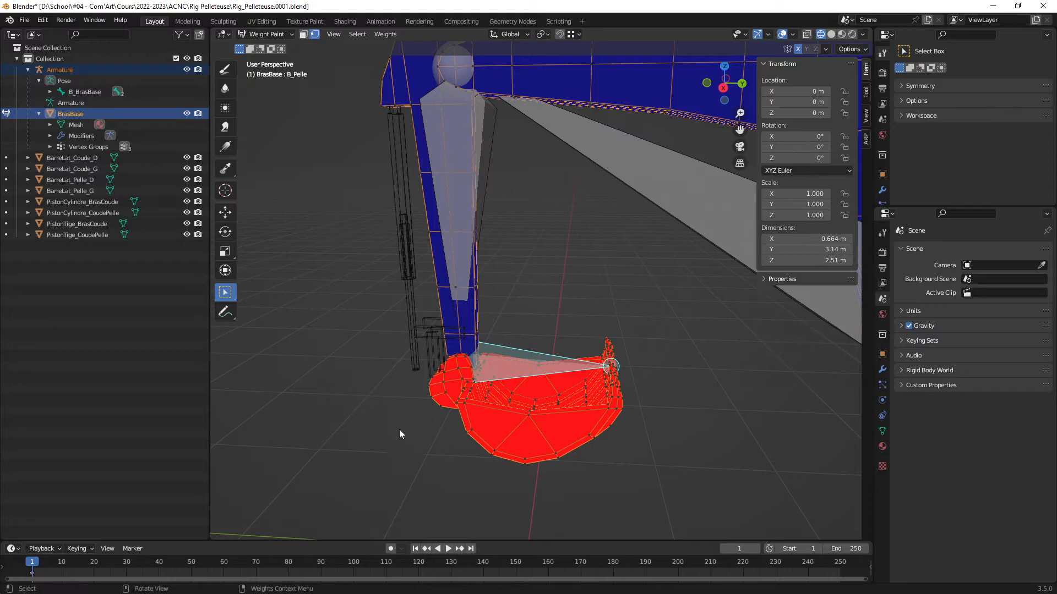
left_click(471, 432)
middle_click_drag(526, 431, 562, 378)
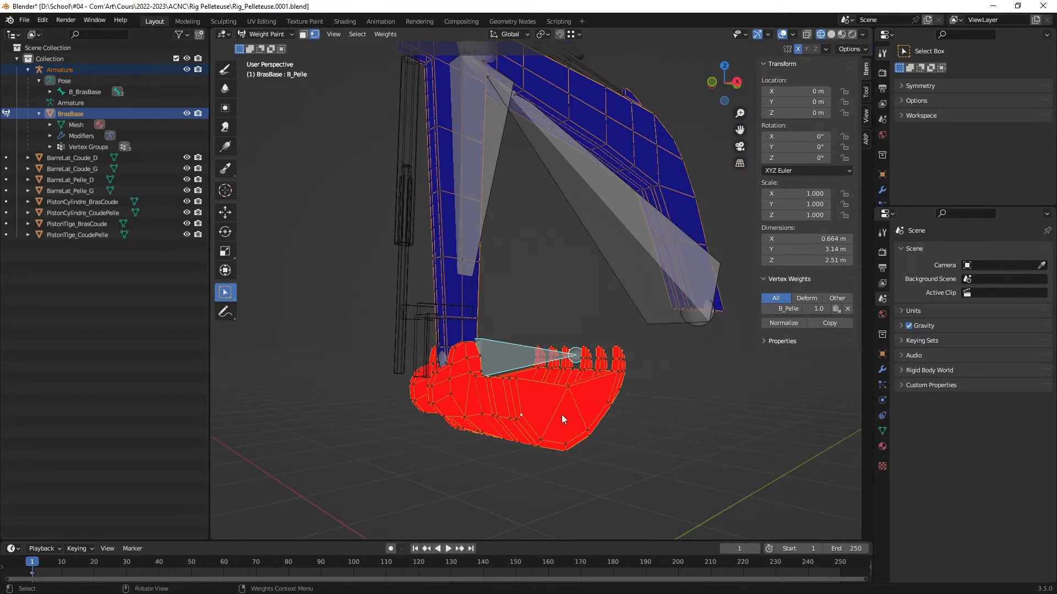
key("a")
middle_click_drag(559, 427, 504, 382)
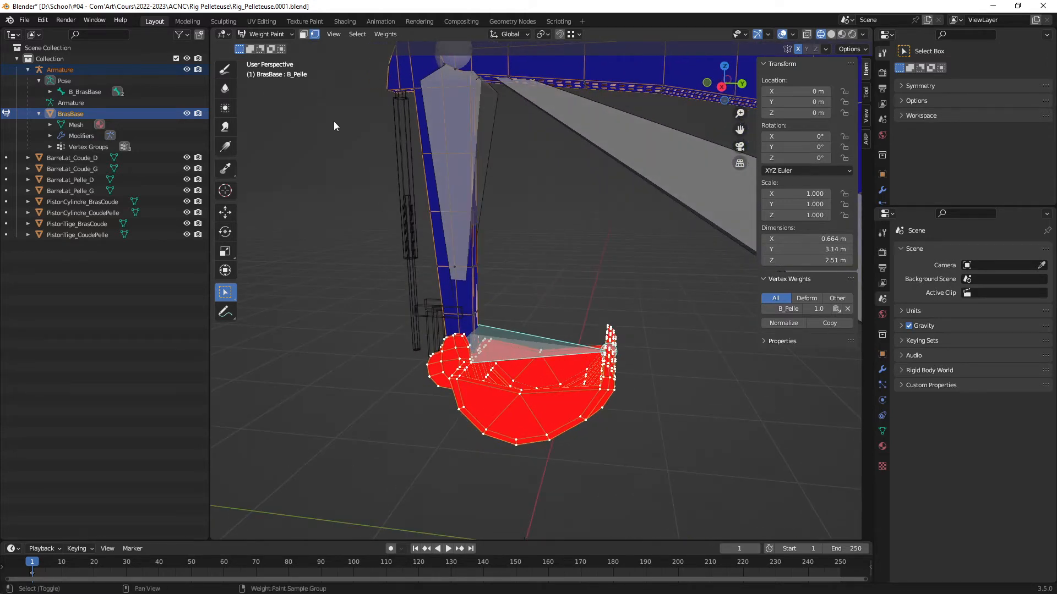
Step: Activate the Draw tool and apply Normalize All to the selected bucket vertices with B_Pelle active
middle_click_drag(334, 122, 341, 155, "shift")
left_click(226, 70)
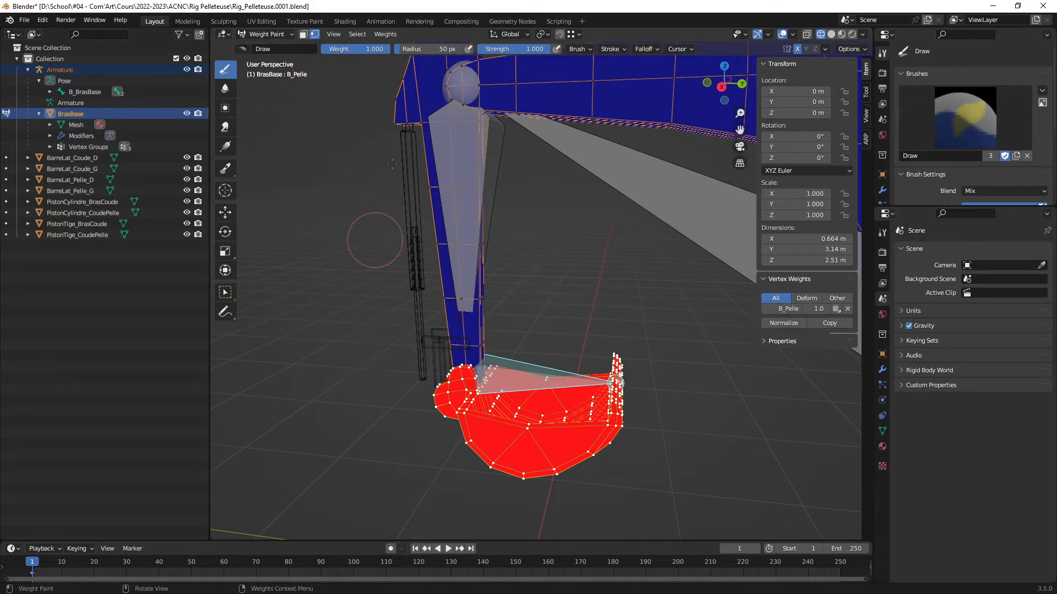
left_click(385, 33)
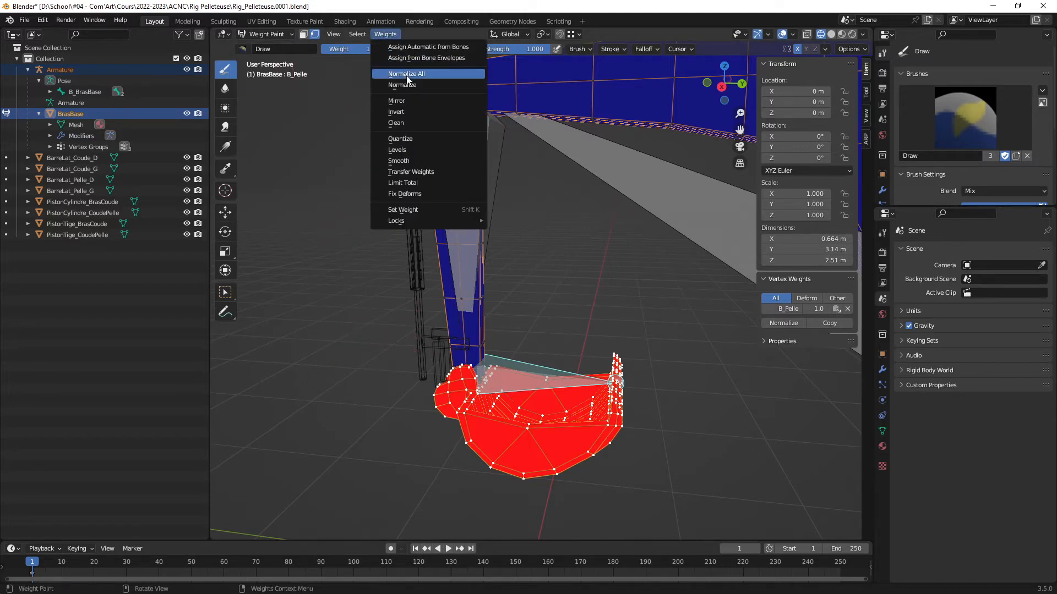
left_click(412, 74)
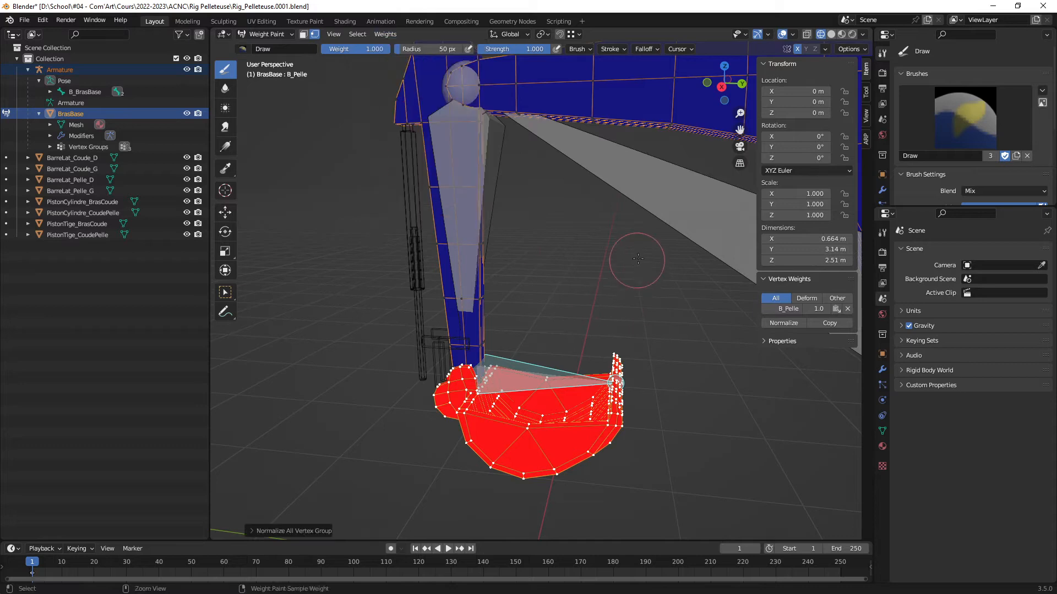
middle_click_drag(636, 261, 595, 265)
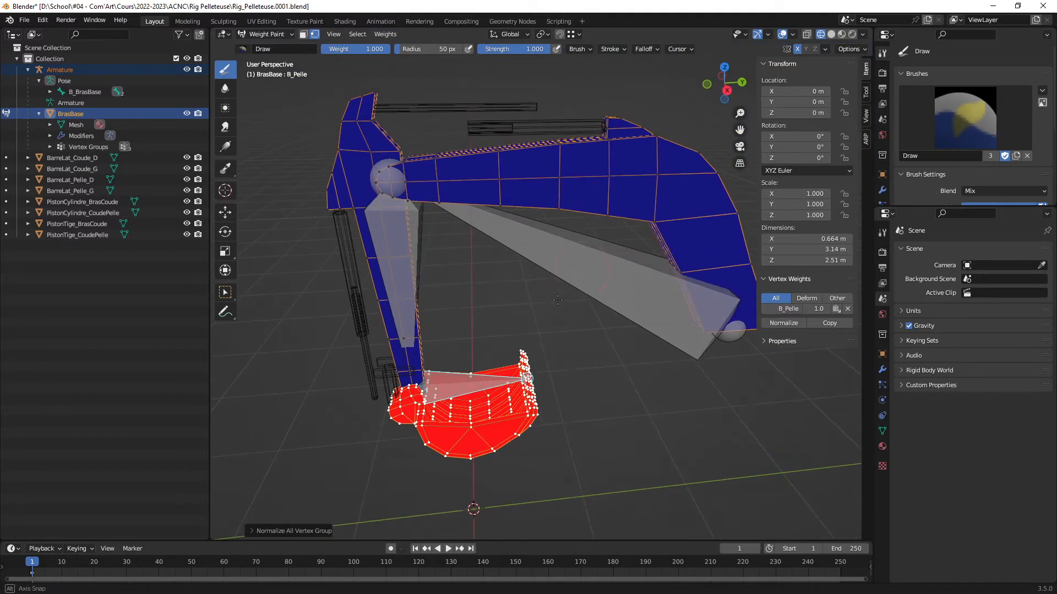
Step: Turn off vertex selection masking so that bones can be picked again in Weight Paint mode
left_click(595, 264, "ctrl")
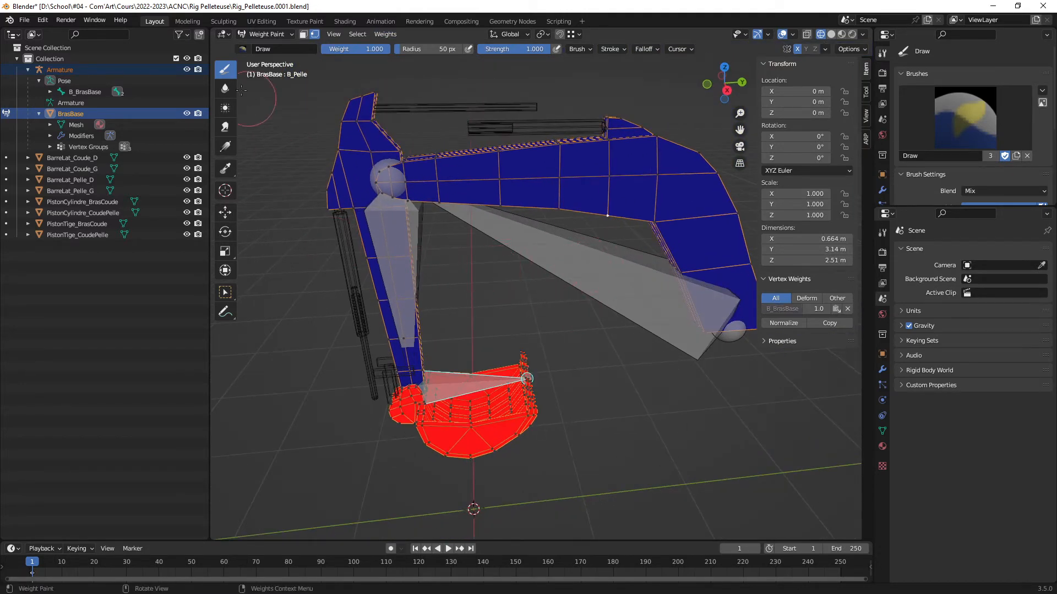
middle_click_drag(545, 326, 554, 285)
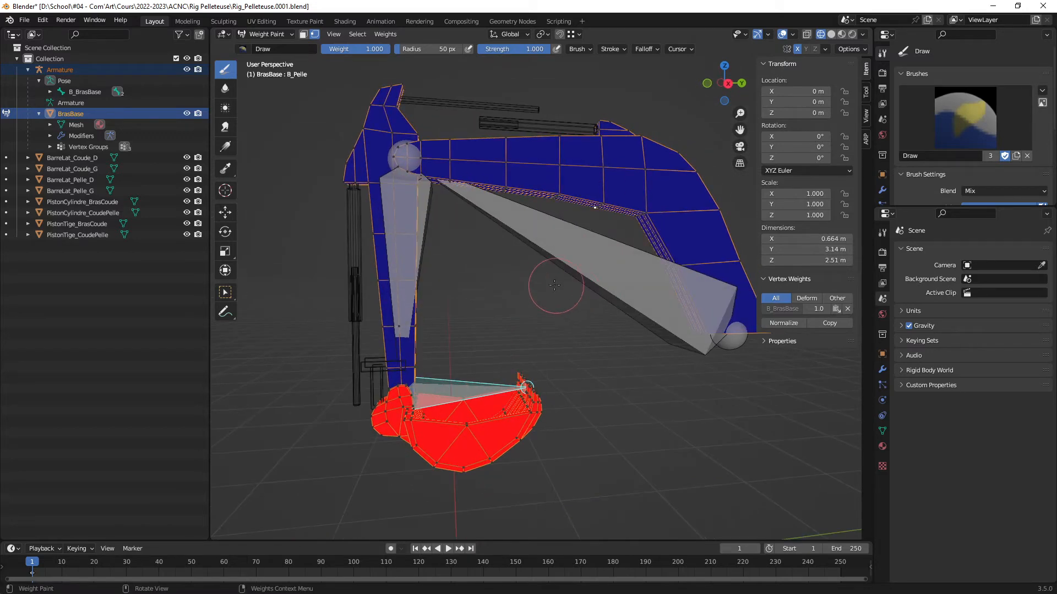
left_click(314, 35)
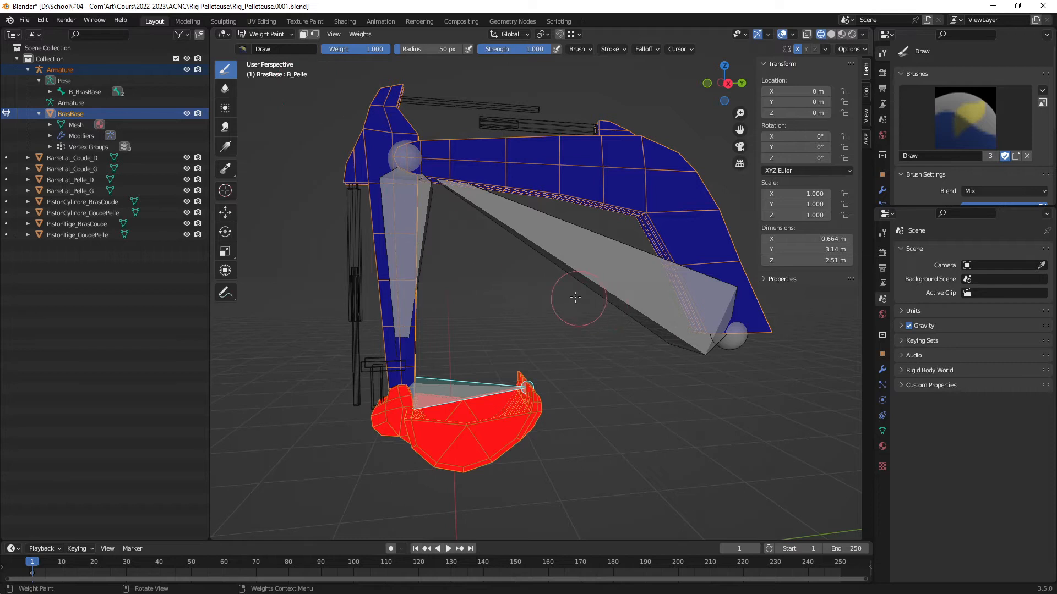
middle_click_drag(573, 300, 570, 273)
left_click(312, 36)
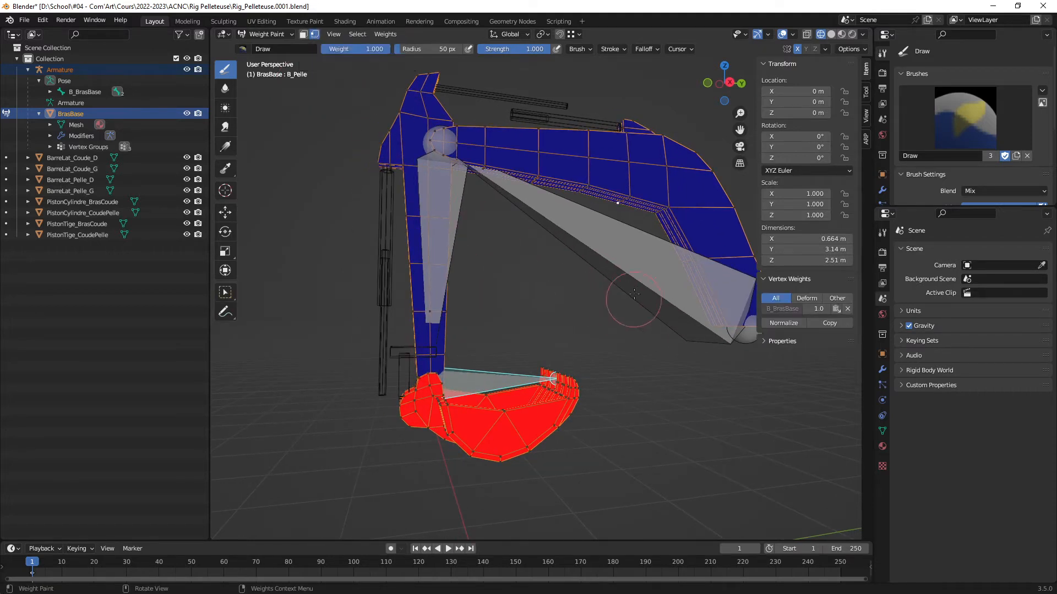
key("v")
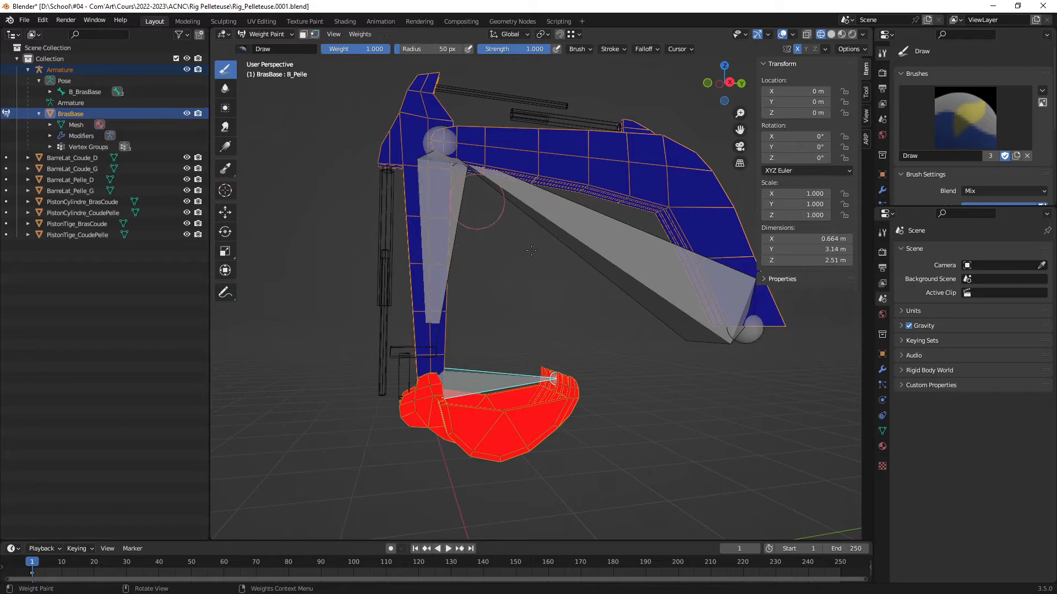
Step: Examine the weights of B_BrasCoude, B_Pelle and B_BrasBase in turn, finishing on the main boom's bone
left_click(439, 230, "ctrl")
left_click(438, 233, "ctrl")
left_click(481, 382, "ctrl")
middle_click_drag(606, 321, 567, 357)
left_click(585, 286, "ctrl")
left_click(463, 253, "ctrl")
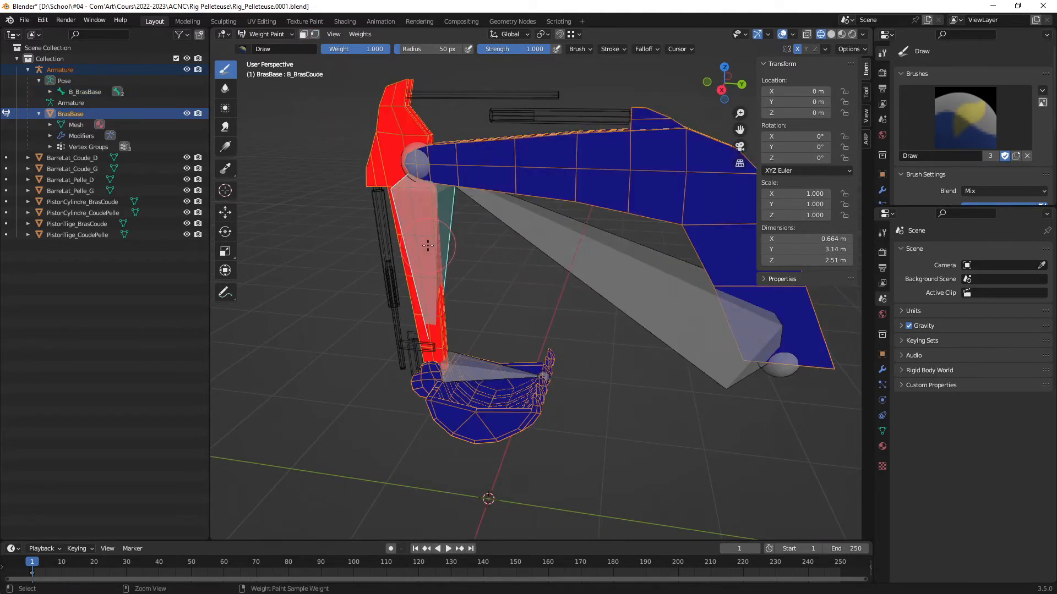
middle_click_drag(489, 263, 499, 338)
left_click(493, 358, "ctrl")
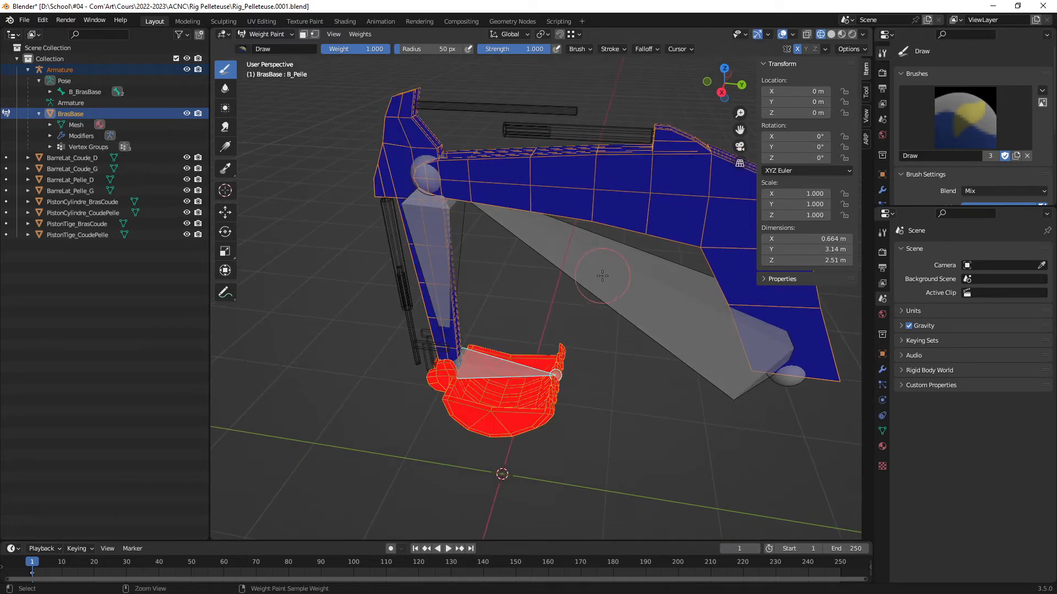
left_click(583, 291, "ctrl")
middle_click_drag(583, 292, 585, 325)
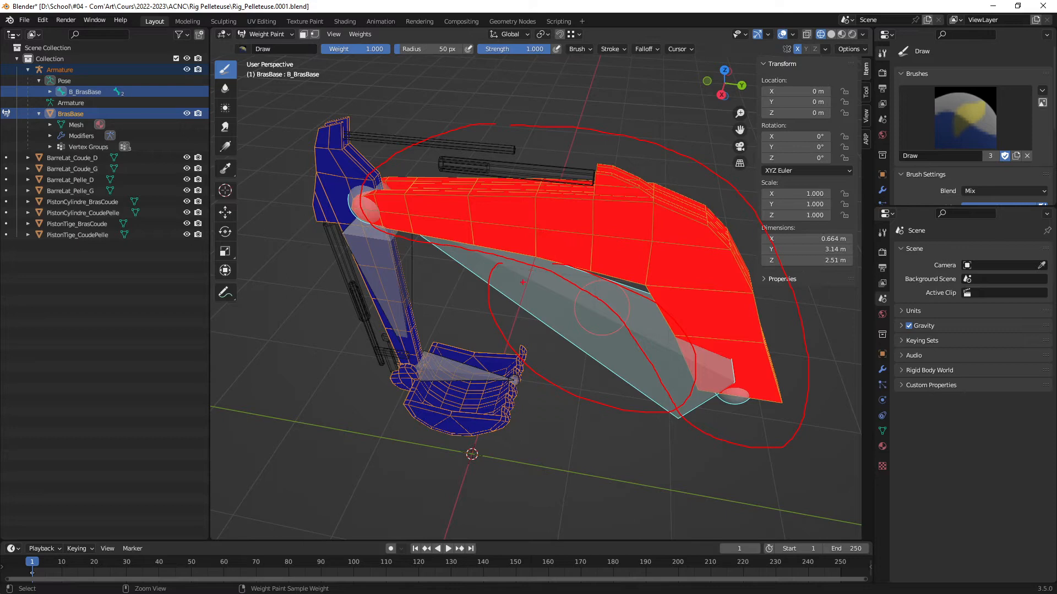
Step: Check which mesh sections B_BrasBase, B_BrasCoude and B_Pelle each influence, ending with a closer look at the bucket
mouse_move(548, 245)
middle_mouse_down()
mouse_move(604, 271)
mouse_move(576, 282)
middle_mouse_up()
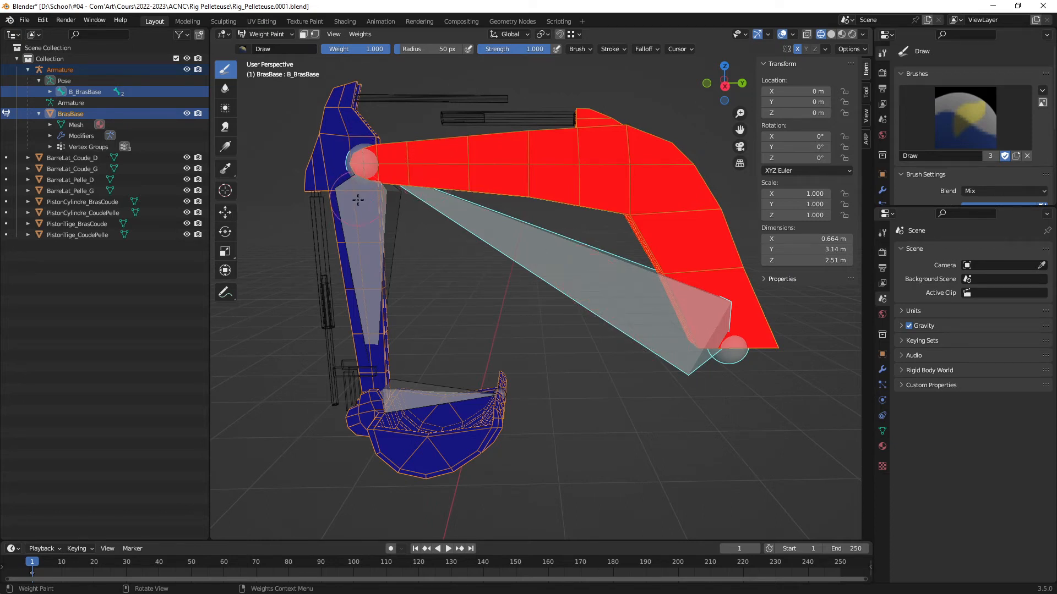
mouse_move(406, 238)
middle_mouse_down()
mouse_move(504, 276)
mouse_move(464, 282)
middle_mouse_up()
left_click(379, 259, "ctrl")
middle_click_drag(419, 237, 420, 237)
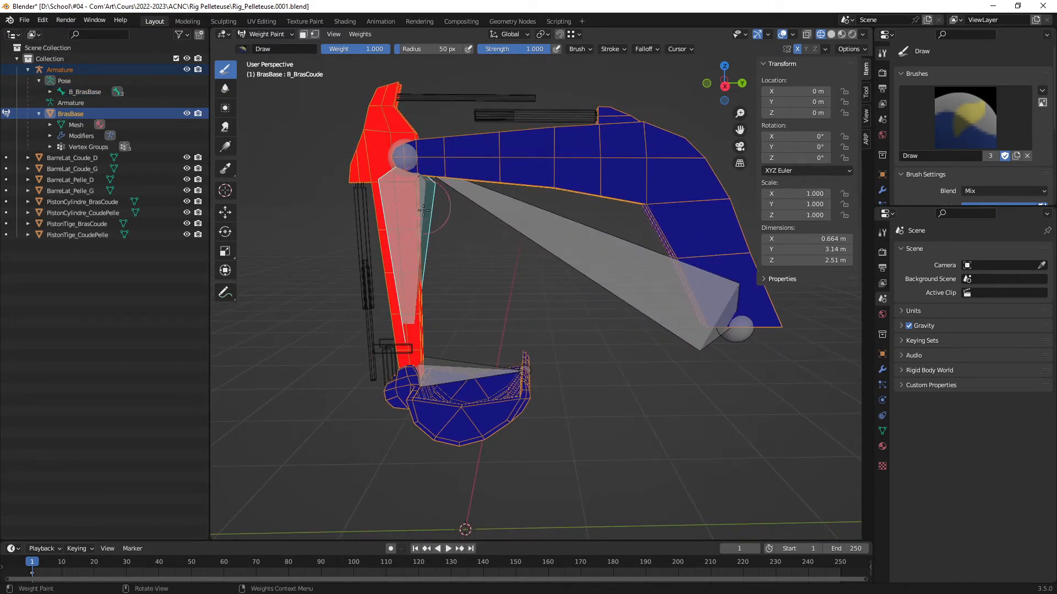
left_click(473, 362, "ctrl")
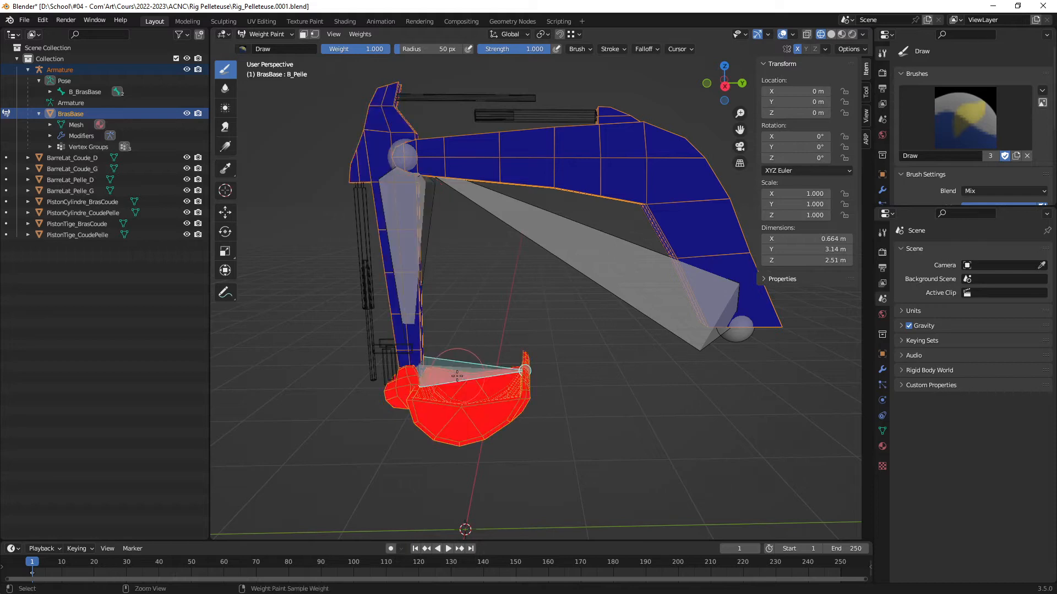
middle_click_drag(474, 362, 493, 345)
mouse_move(472, 336)
middle_mouse_down()
mouse_move(500, 300)
mouse_move(480, 348)
middle_mouse_up()
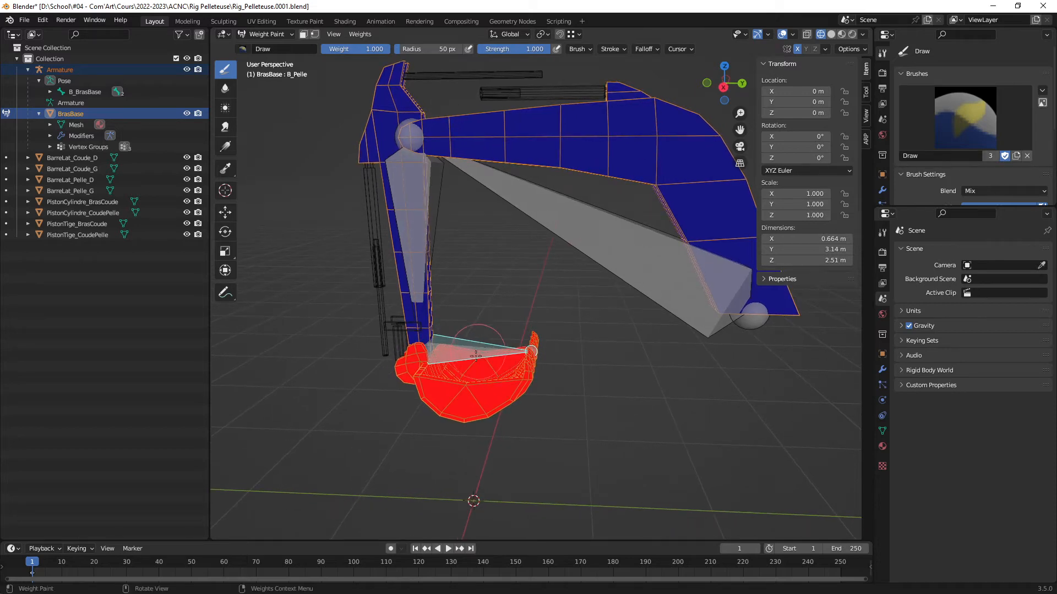
scroll(463, 357, "up", 2)
middle_click_drag(455, 365, 497, 352, "ctrl")
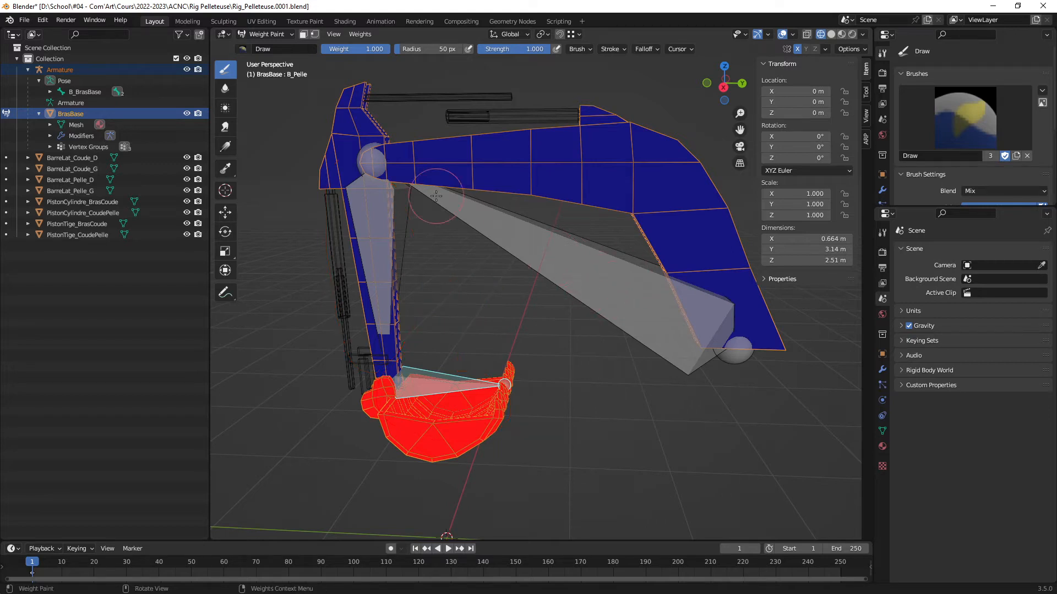
Step: Return to Object Mode, select the Armature and switch it to Pose Mode
left_click(286, 34)
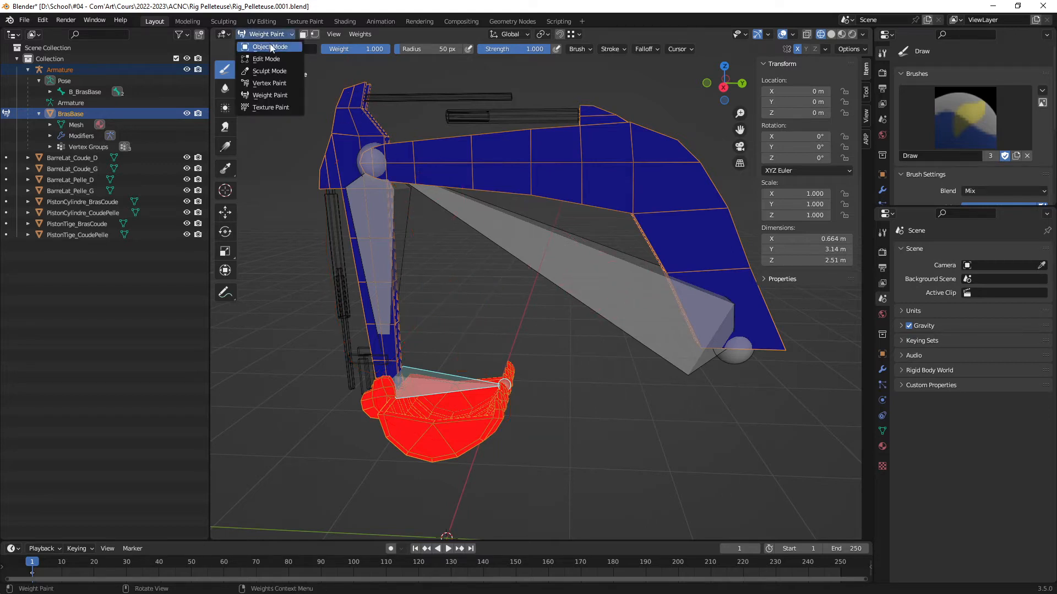
left_click(273, 42)
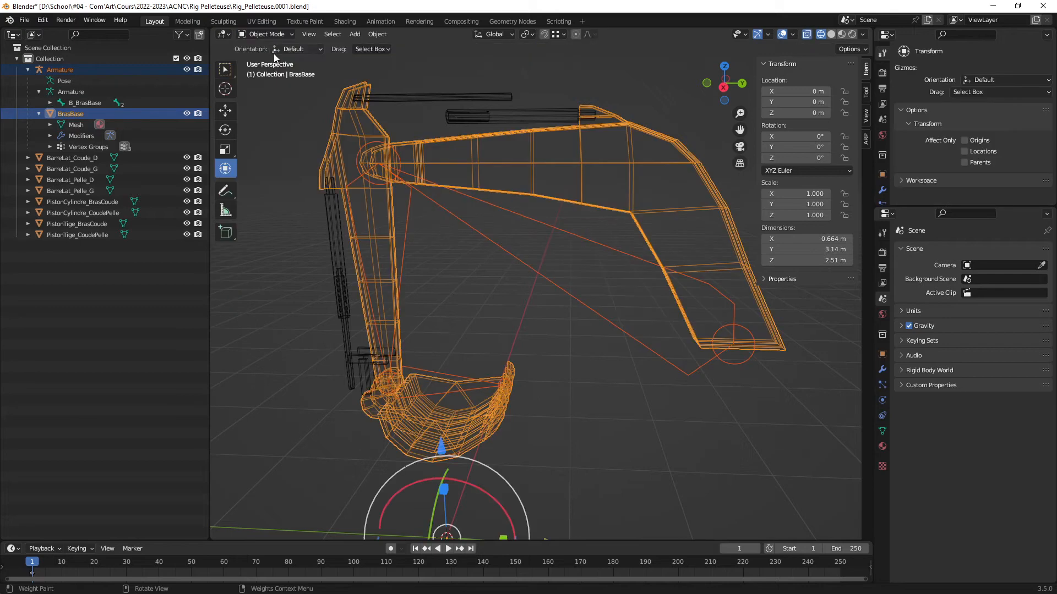
left_click(607, 319)
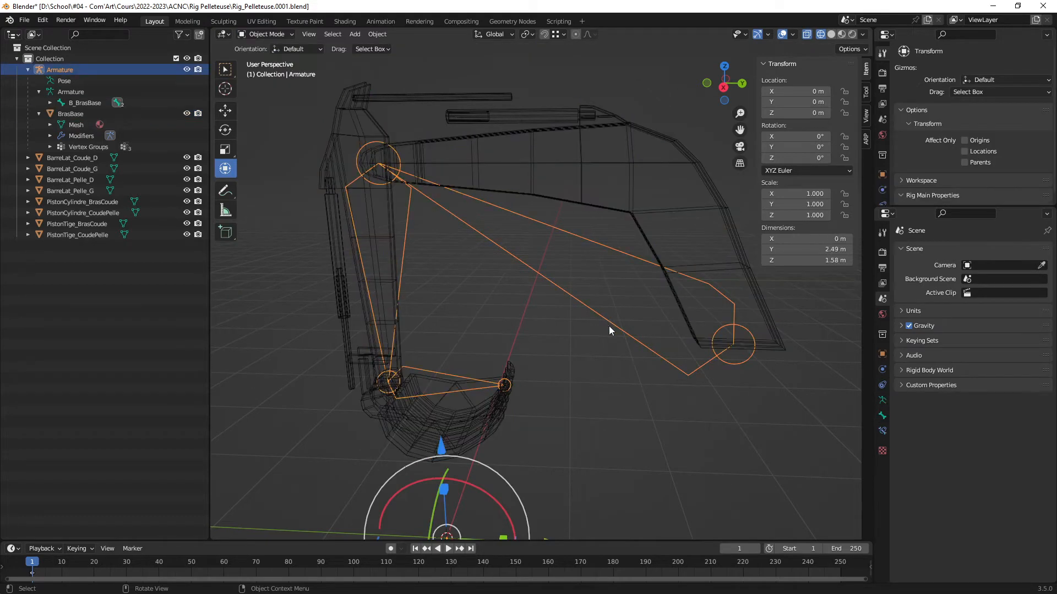
left_click(279, 35)
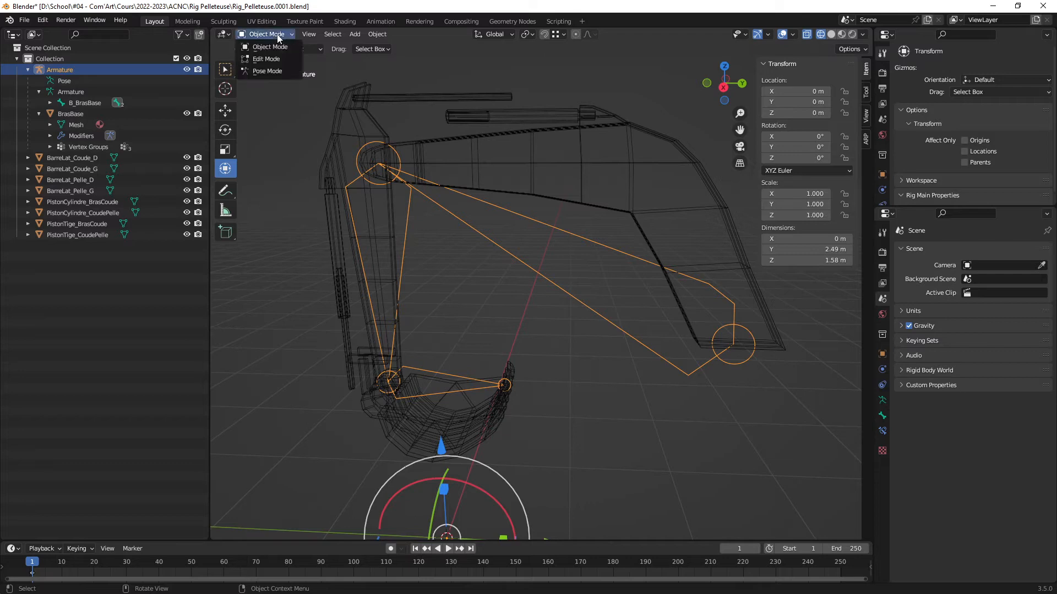
left_click(266, 71)
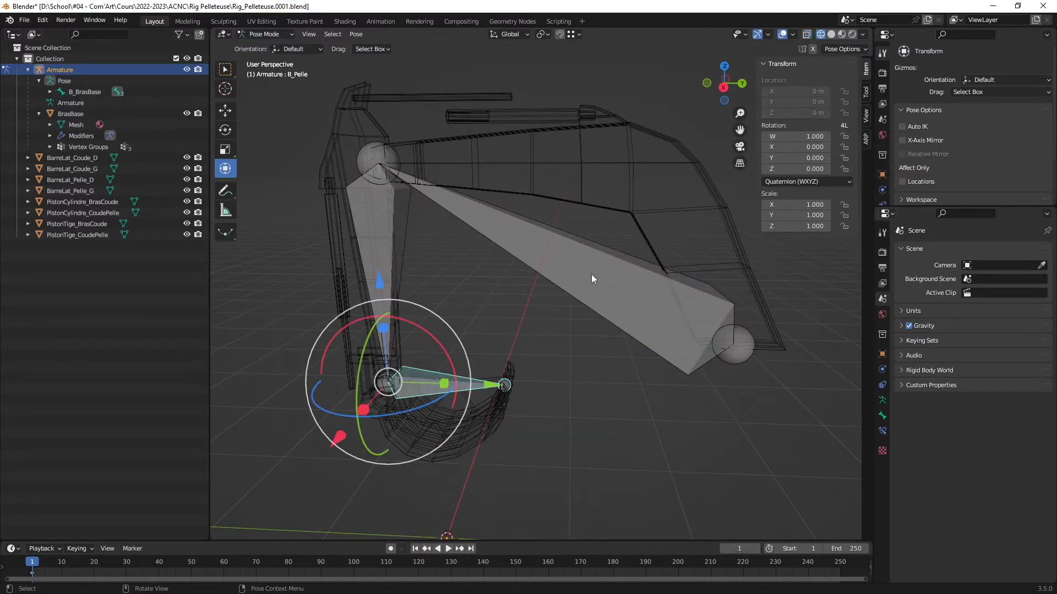
Step: Select the B_BrasCoude bone and switch the viewport to solid shading with the forearm in view
left_click(391, 247)
middle_click_drag(481, 237, 526, 277)
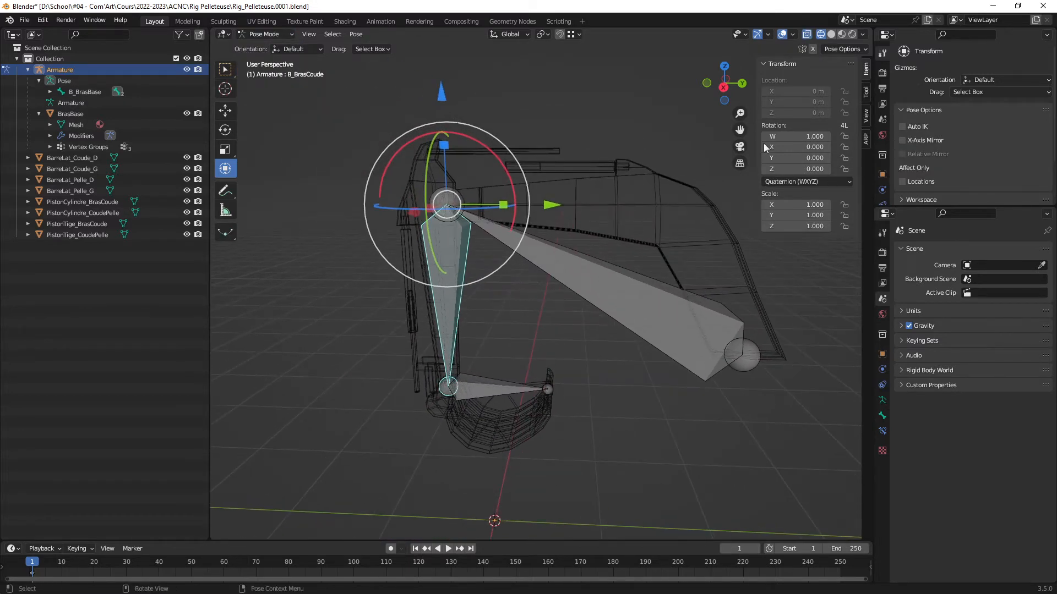
left_click(834, 37)
mouse_move(537, 232)
middle_mouse_down()
mouse_move(519, 269)
mouse_move(515, 256)
middle_mouse_up()
mouse_move(515, 256)
middle_mouse_down("ctrl")
mouse_move(500, 218)
mouse_move(553, 226)
mouse_move(530, 293)
middle_mouse_up("ctrl")
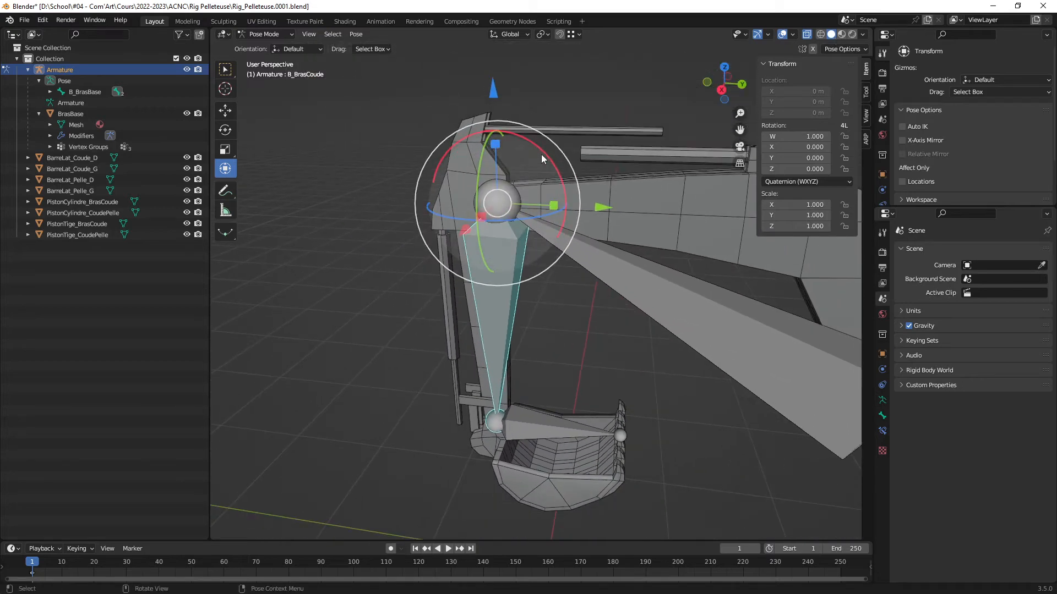
Step: Test-rotate B_BrasCoude about 30° around the X axis, then the bucket bone, reverting each rotation
left_click_drag(560, 238, 553, 165)
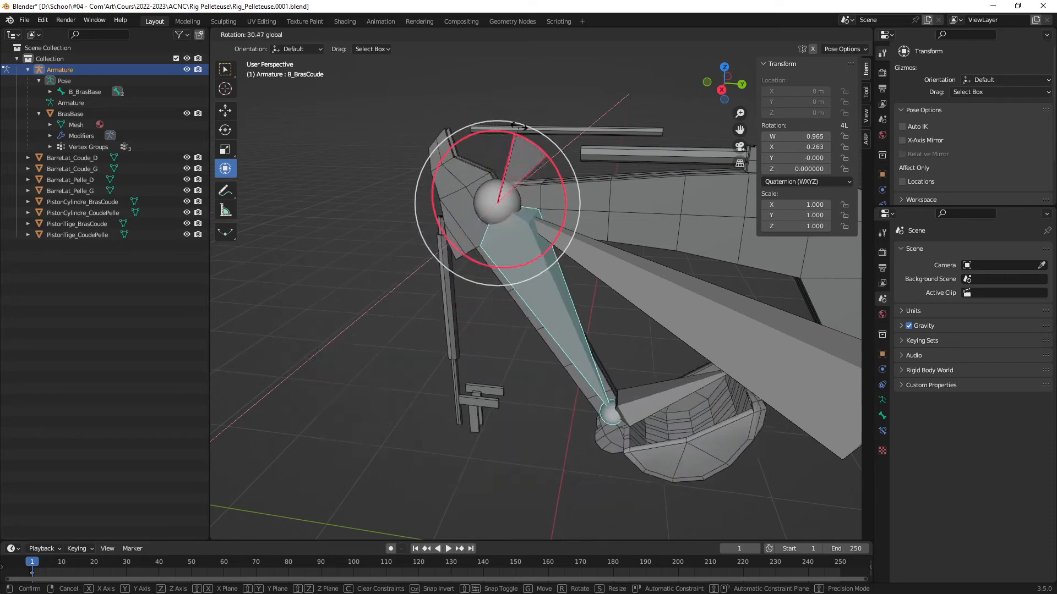
right_click(578, 360)
left_click(537, 427)
mouse_move(542, 380)
left_mouse_down()
mouse_move(560, 419)
mouse_move(537, 360)
mouse_move(552, 394)
mouse_move(536, 374)
left_mouse_up()
key("ctrl+z")
Step: Select B_BrasBase, test-rotate it about 30° around the X axis to raise the whole arm, and undo the rotation
left_click(675, 317)
scroll(666, 342, "down", 3)
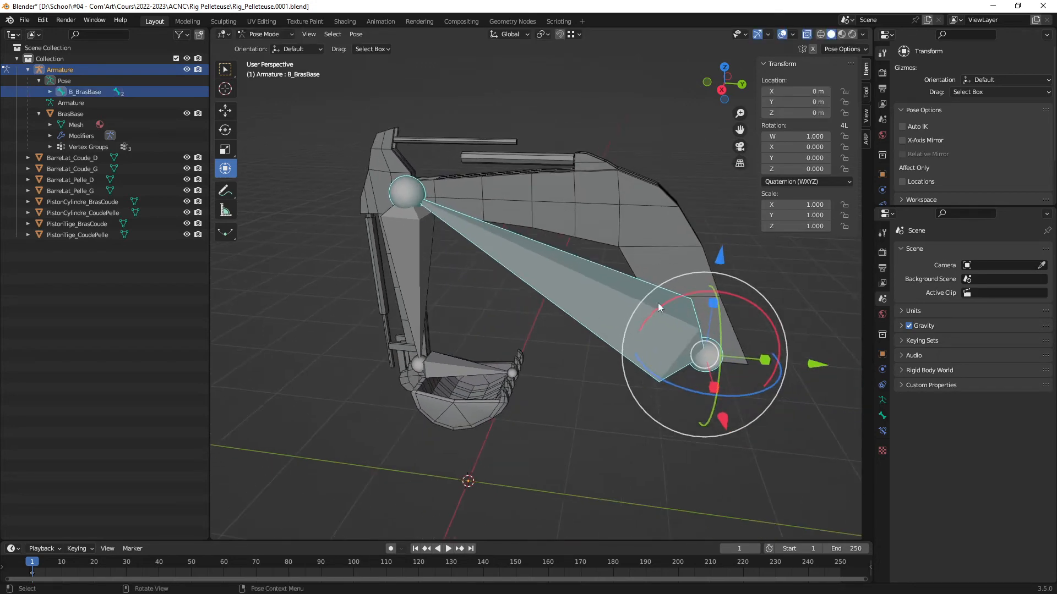
left_click_drag(684, 293, 695, 312)
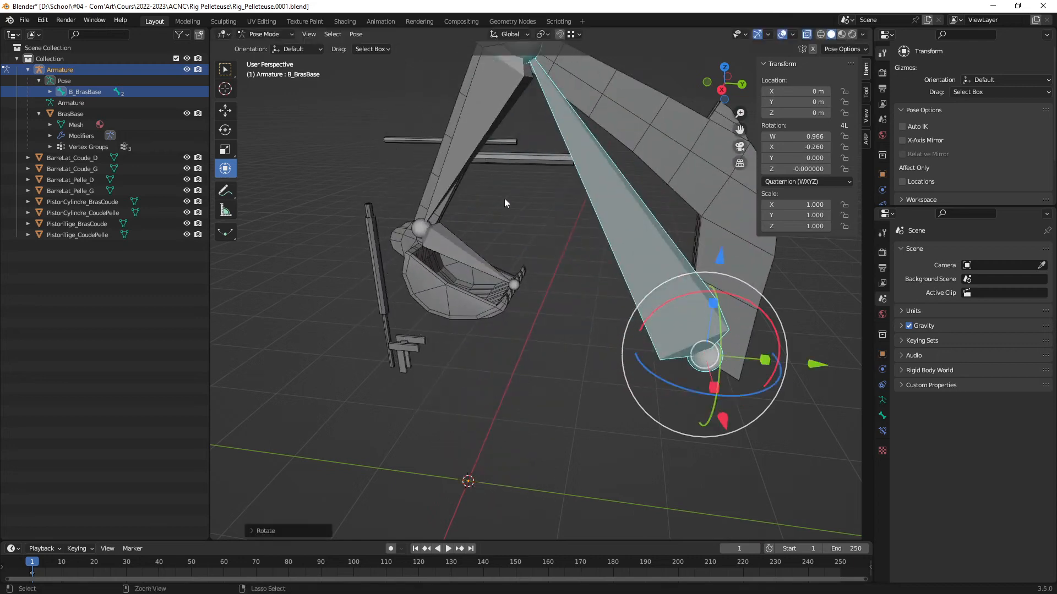
key("ctrl+z")
Step: Reselect B_BrasCoude and test-rotate the forearm from different view angles, undoing each rotation
left_click(404, 230)
middle_click_drag(453, 216, 424, 189)
left_click_drag(415, 186, 454, 168)
key("ctrl+z")
middle_click_drag(470, 268, 543, 319)
left_click_drag(546, 318, 570, 282)
key("ctrl+z")
middle_click_drag(573, 278, 522, 256)
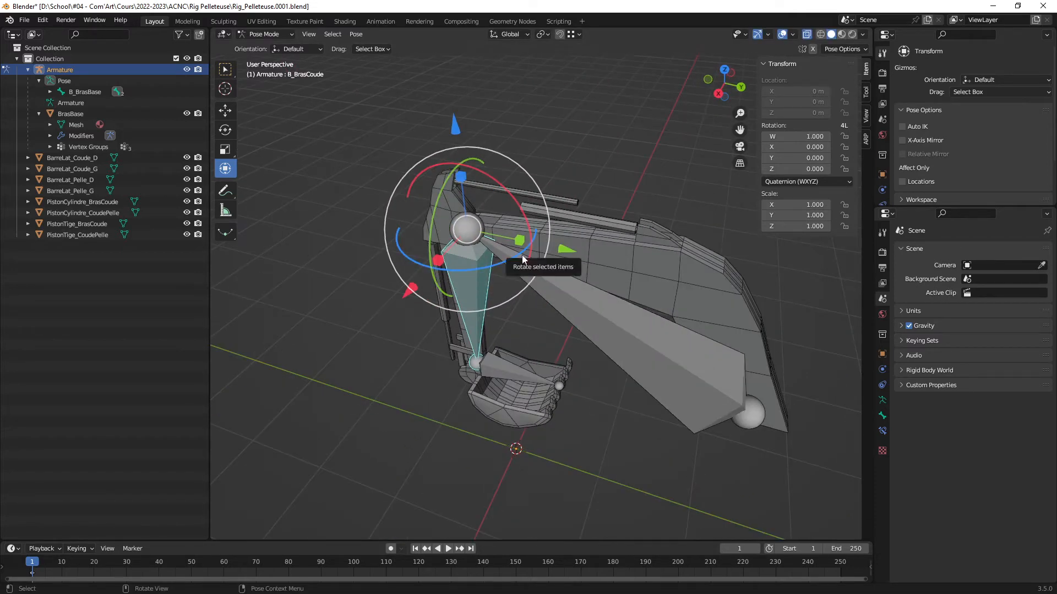
Step: Switch B_BrasCoude's rotation mode to XYZ Euler and lock its Y and Z rotation
middle_click_drag(550, 272, 623, 247, "ctrl")
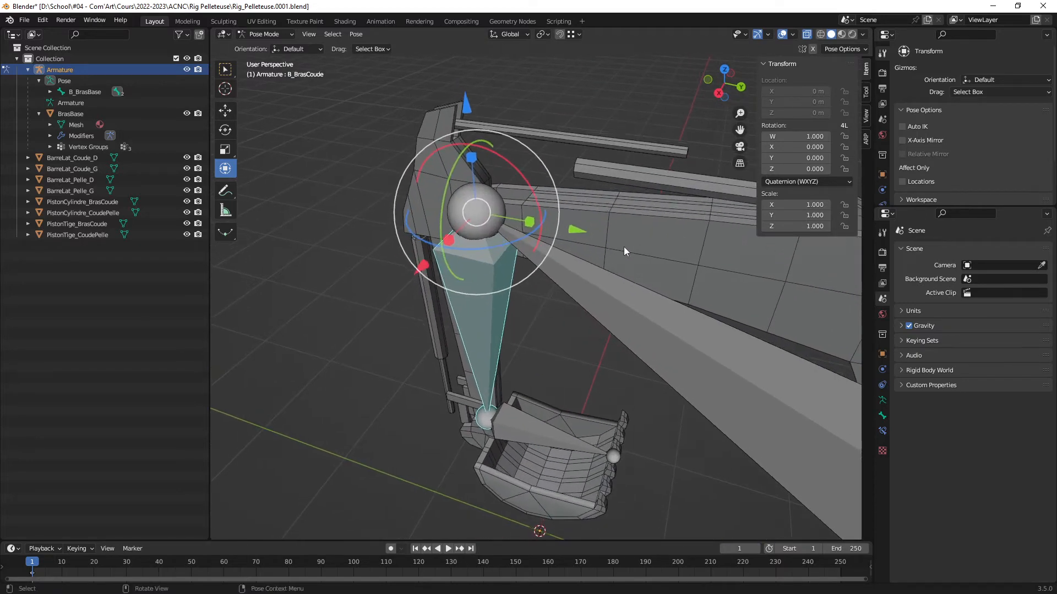
left_click(830, 183)
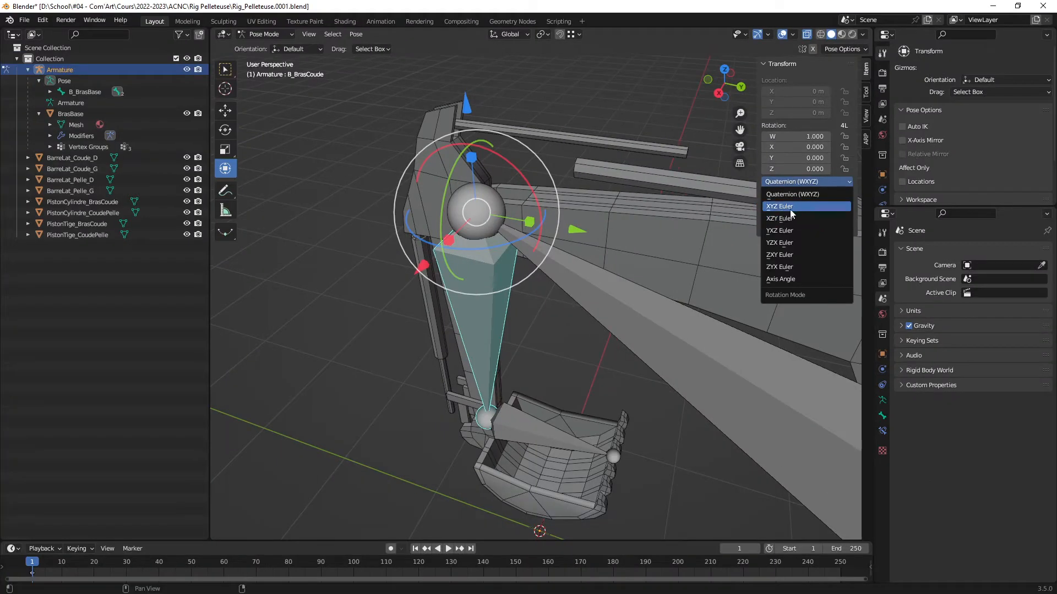
left_click(739, 208)
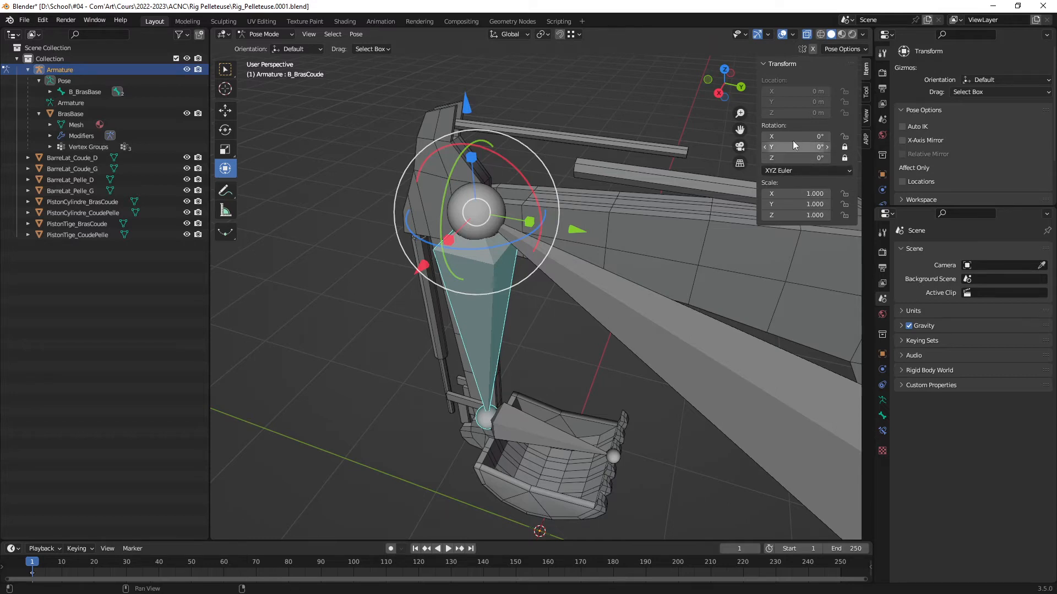
Step: Set the transform orientation to Local, then freely test-rotate B_BrasCoude and undo the rotation
key("comma")
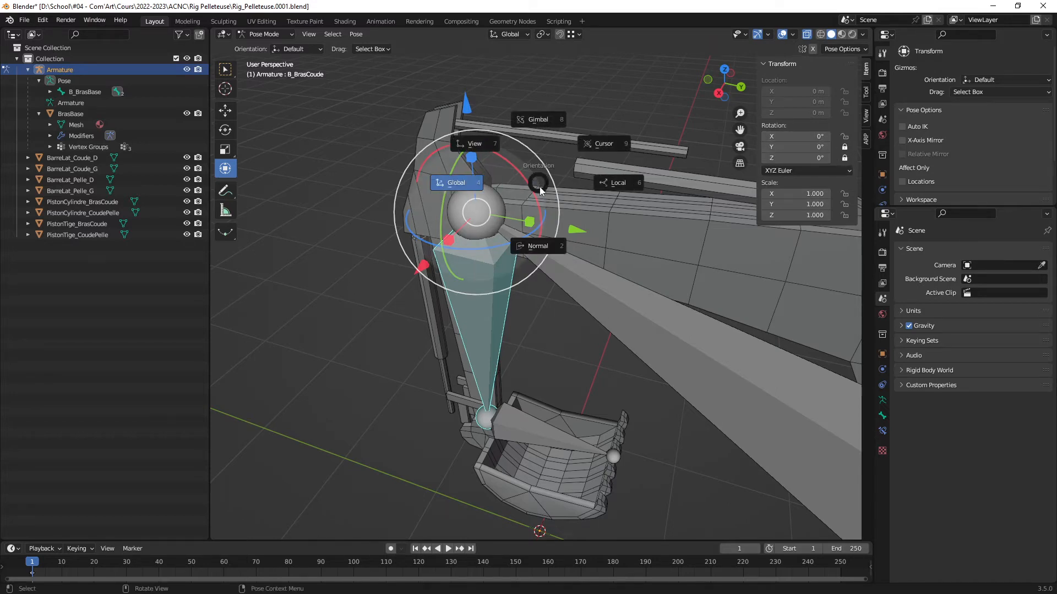
left_click(616, 184)
left_click_drag(533, 186, 549, 231)
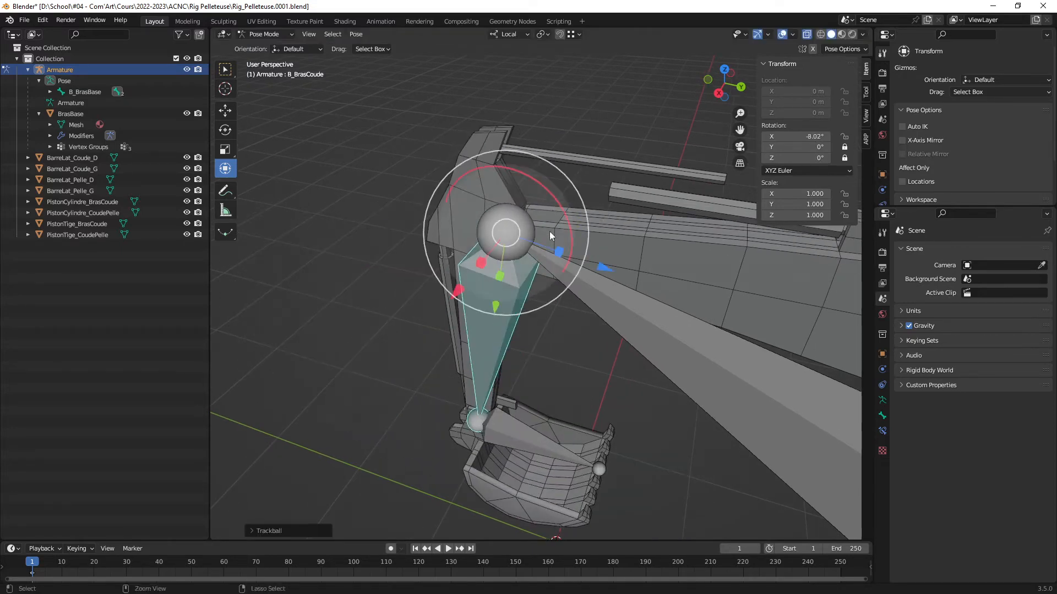
key("ctrl+z")
middle_click_drag(509, 244, 421, 209)
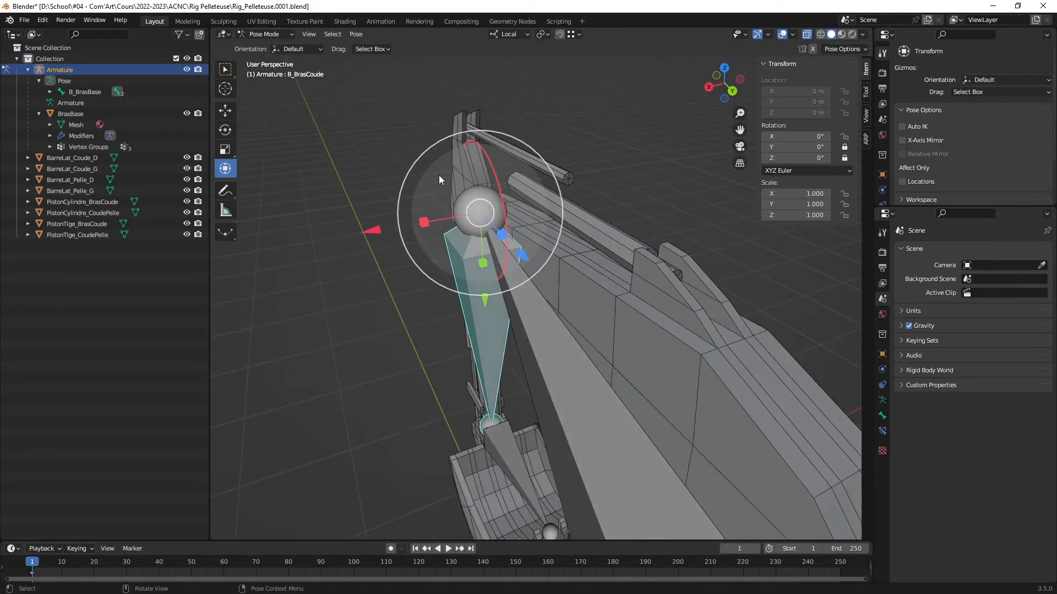
middle_click_drag(438, 174, 552, 262)
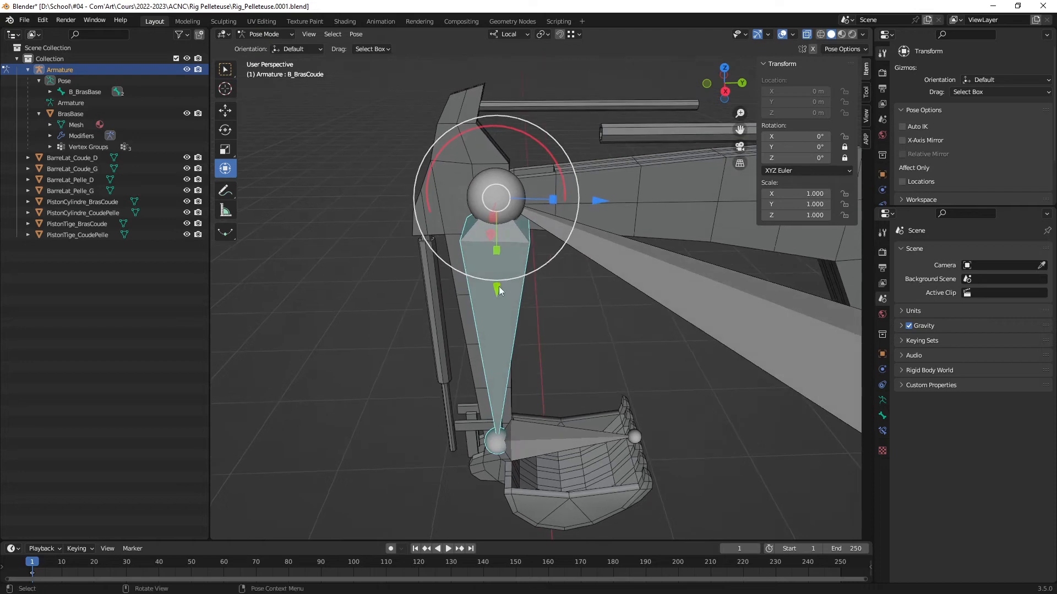
Step: Try to rotate B_BrasCoude around its locked local axes and cancel the rotation
key("r")
key("y")
key("y")
key("Escape")
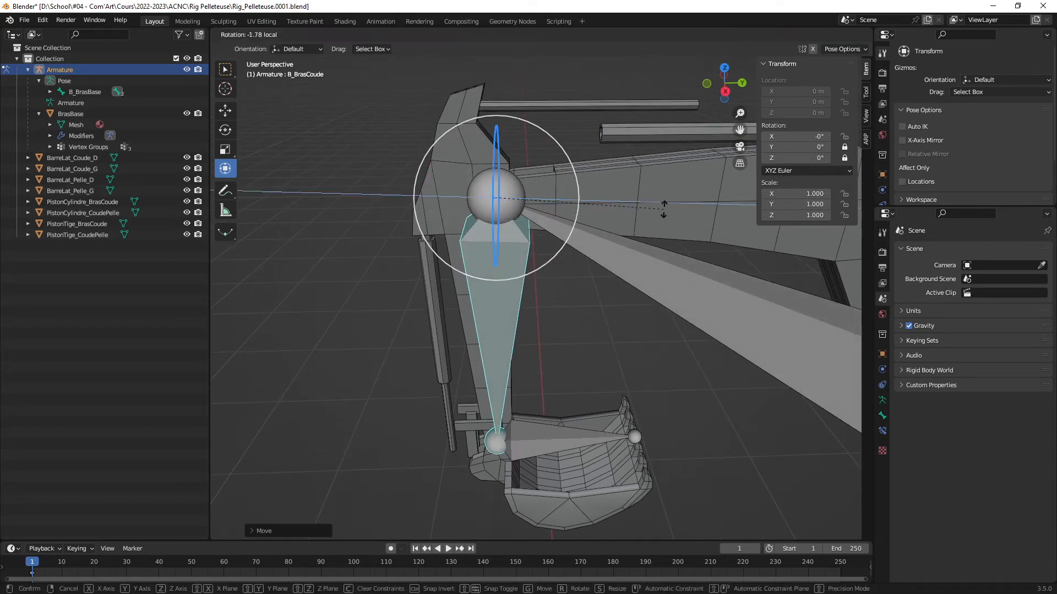
middle_click_drag(543, 240, 512, 256)
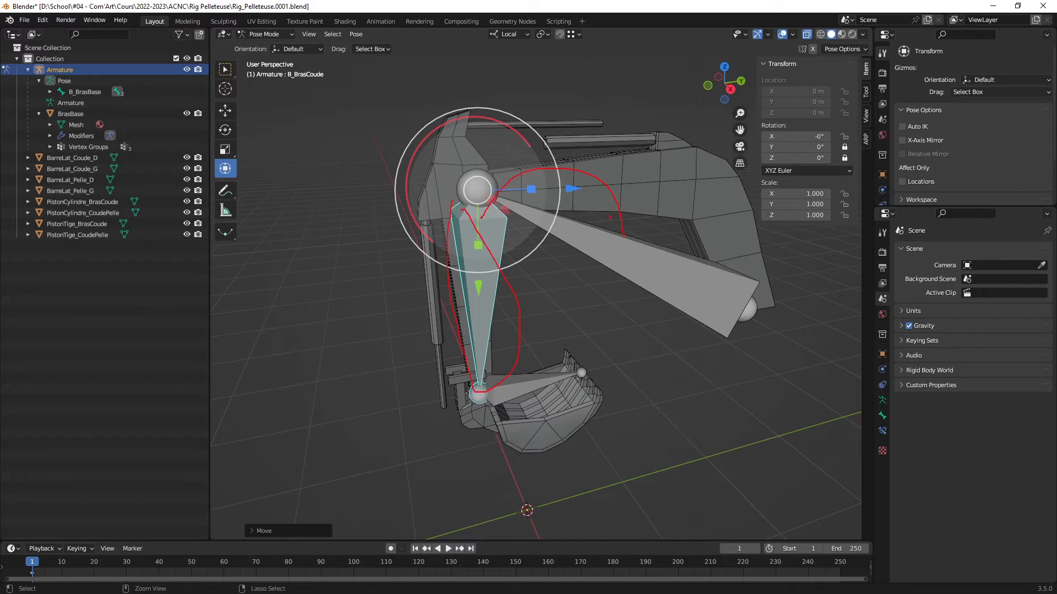
key("Escape")
Step: Select the B_Pelle bucket bone and lock its Y and Z rotation, leaving X unlocked
left_click(509, 383)
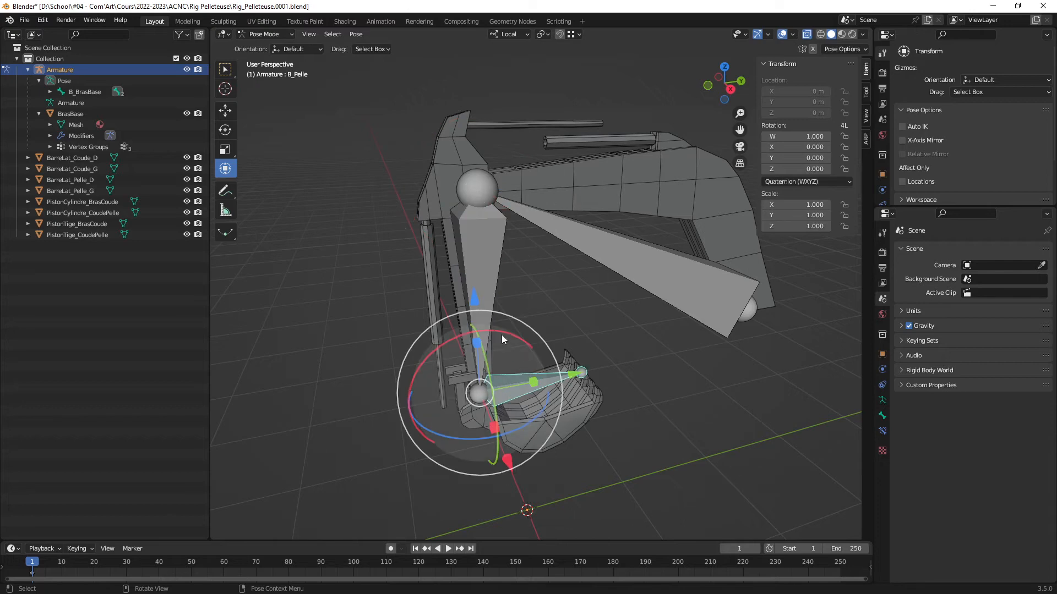
scroll(527, 322, "up", 5)
middle_click_drag(517, 315, 533, 331)
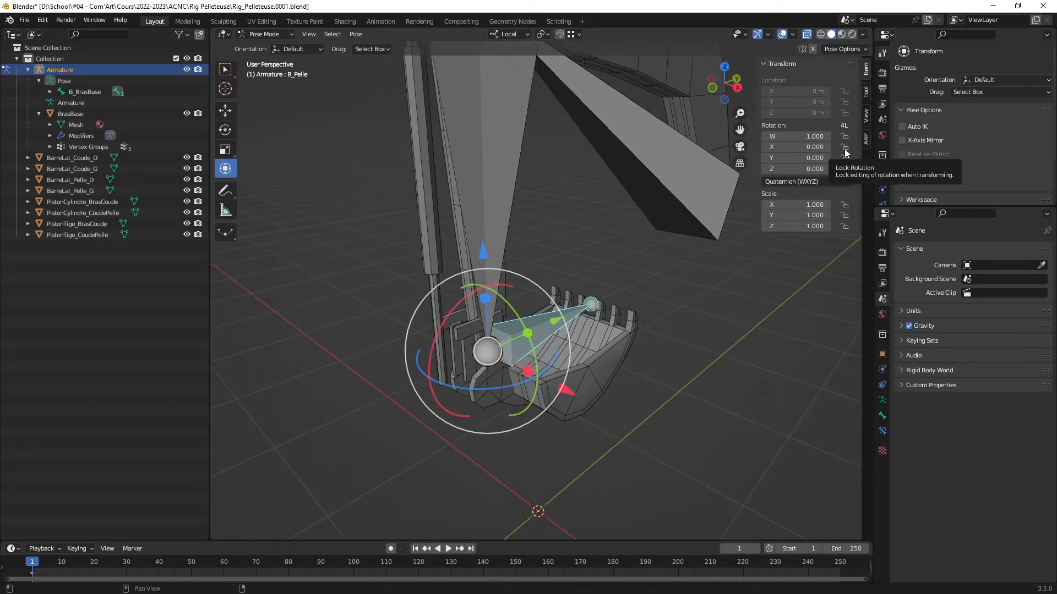
left_click_drag(845, 148, 845, 170)
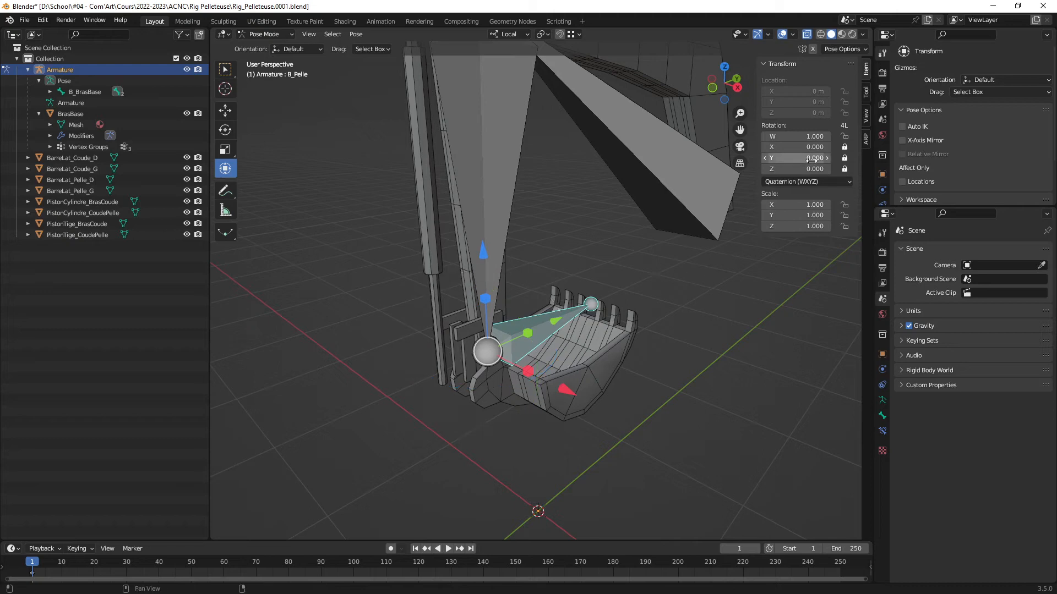
left_click(844, 147)
Step: Test-rotate B_Pelle with only X rotation unlocked and revert the rotation
middle_click_drag(526, 295, 542, 275)
middle_click_drag(586, 241, 496, 281)
left_click_drag(495, 281, 509, 301)
right_click(509, 303)
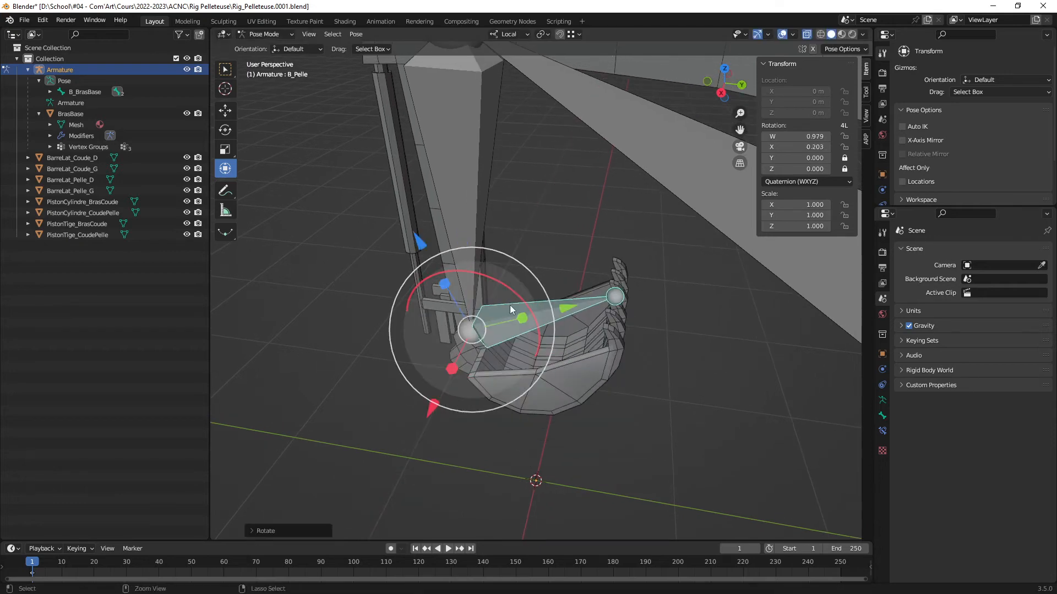
middle_click_drag(520, 323, 600, 266)
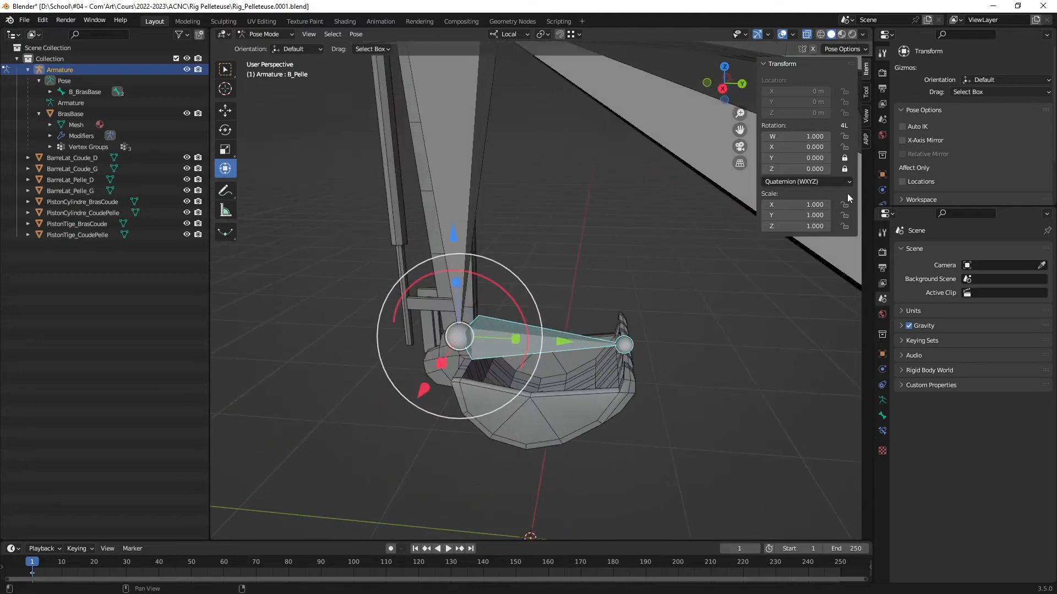
middle_click_drag(530, 274, 532, 263)
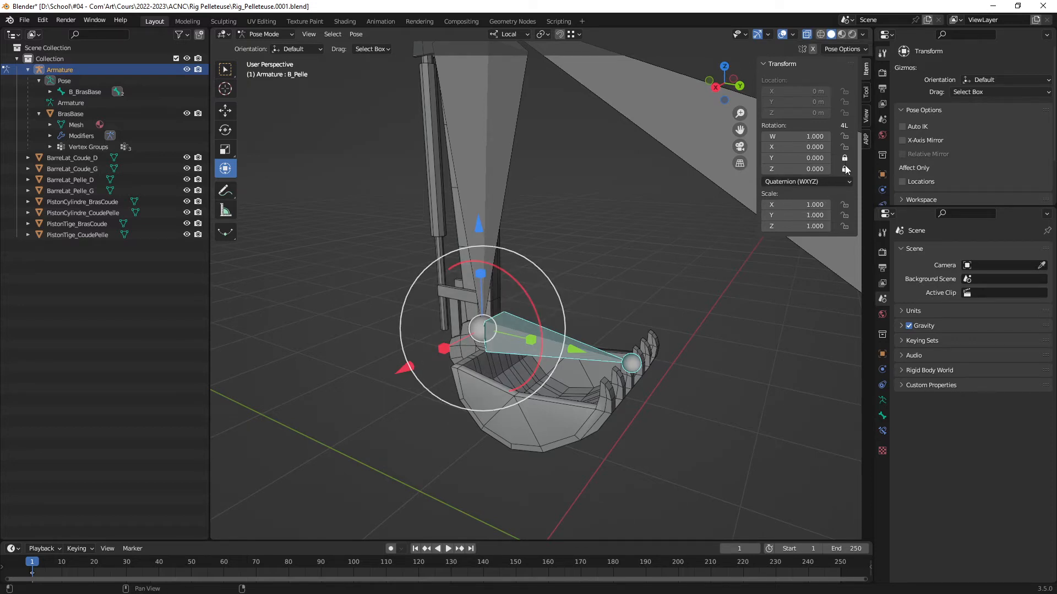
Step: Switch the transform orientation to Global, test-rotate B_Pelle around different gizmo axes, and undo the last rotation
left_click(777, 185)
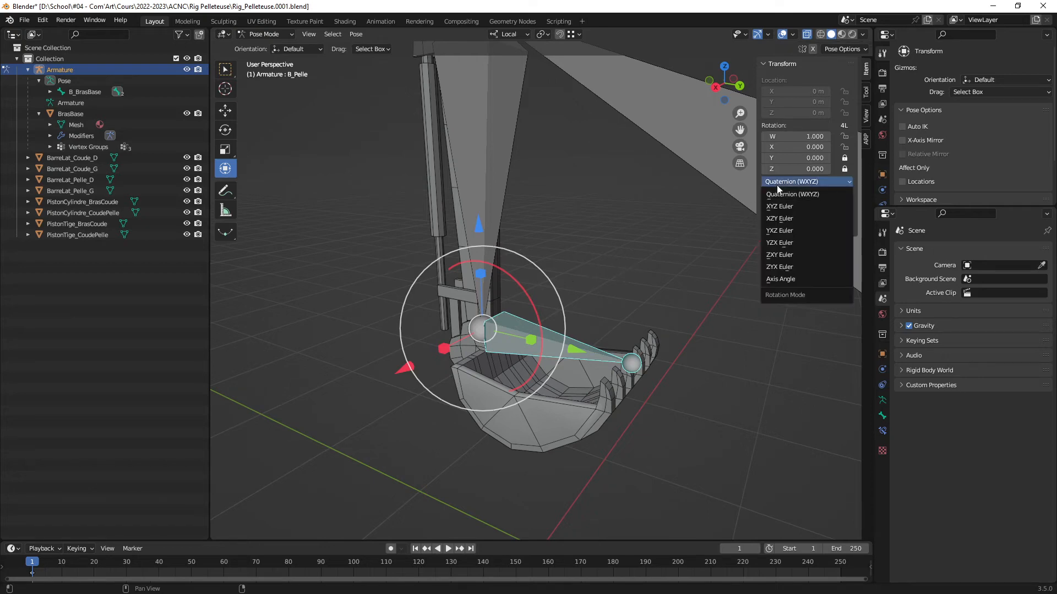
key("comma")
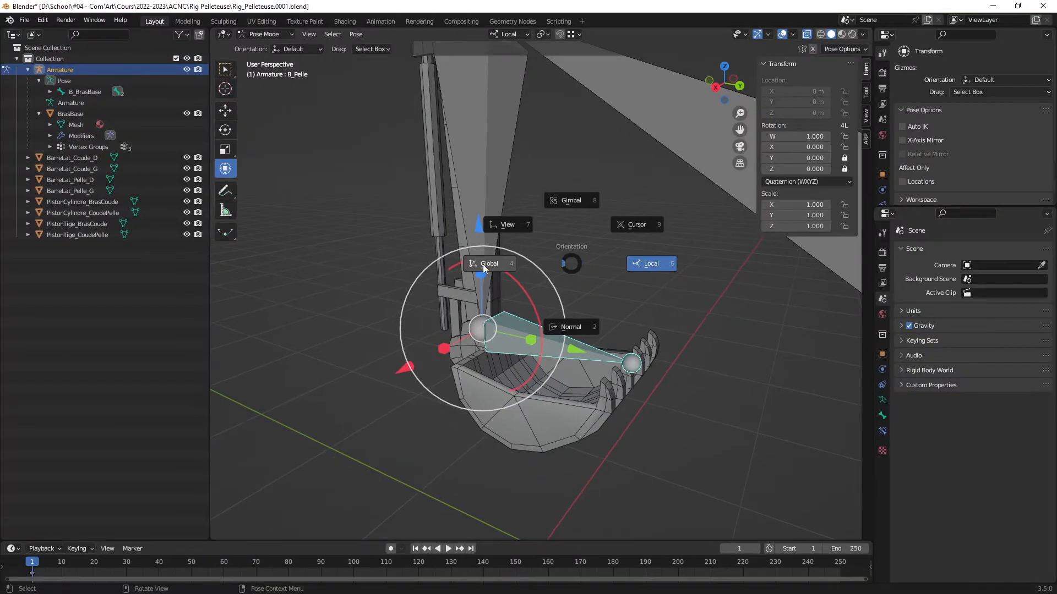
left_click(483, 265)
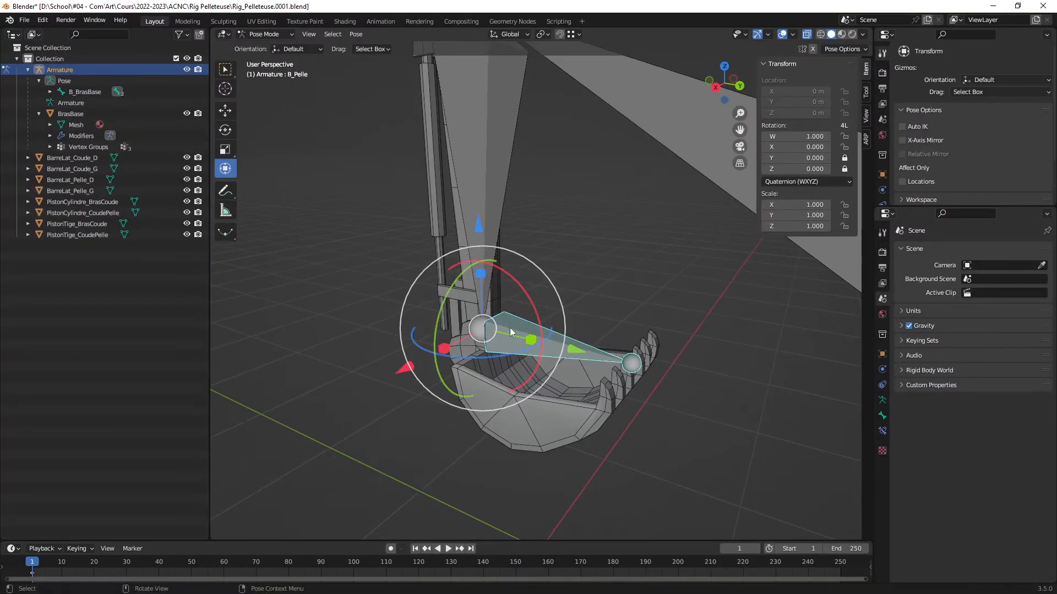
middle_click_drag(509, 328, 488, 326)
left_click_drag(442, 284, 467, 263)
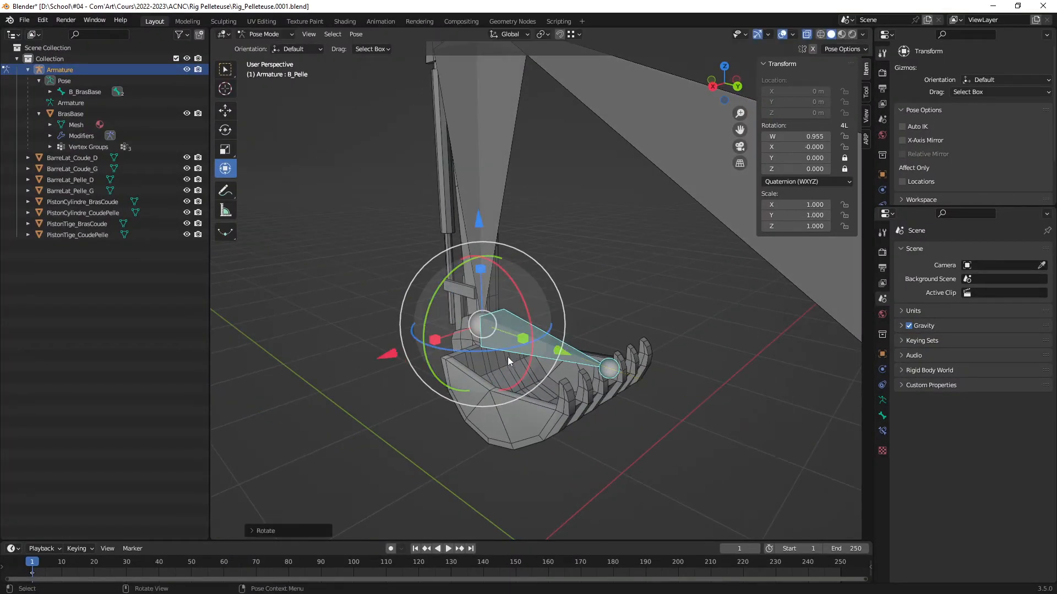
left_click_drag(507, 351, 472, 354)
middle_click_drag(526, 317, 552, 314)
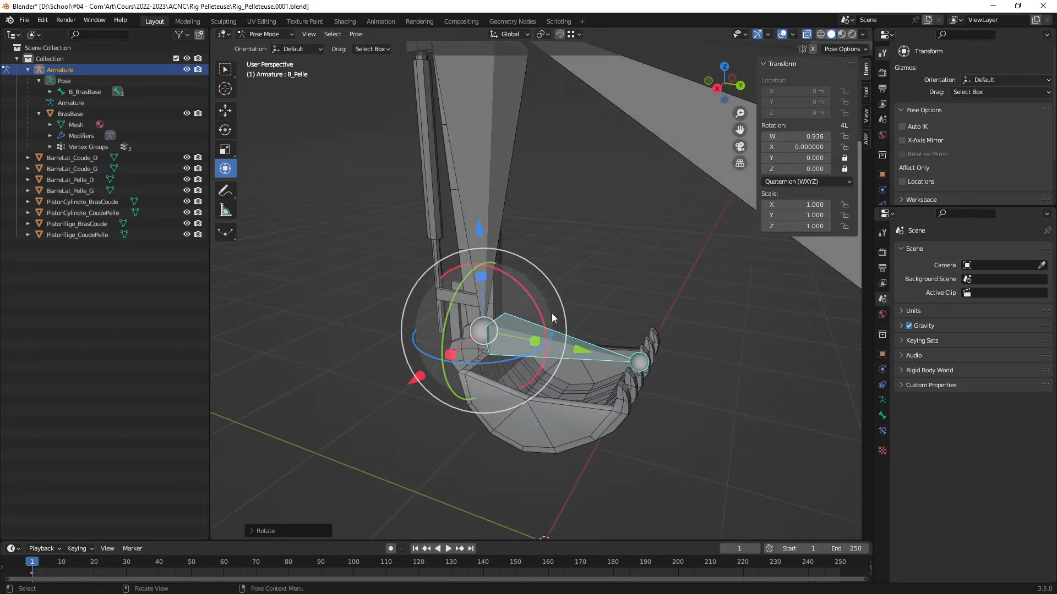
left_click_drag(532, 298, 534, 311)
right_click(534, 311)
key("ctrl+z")
middle_click_drag(533, 311, 510, 328)
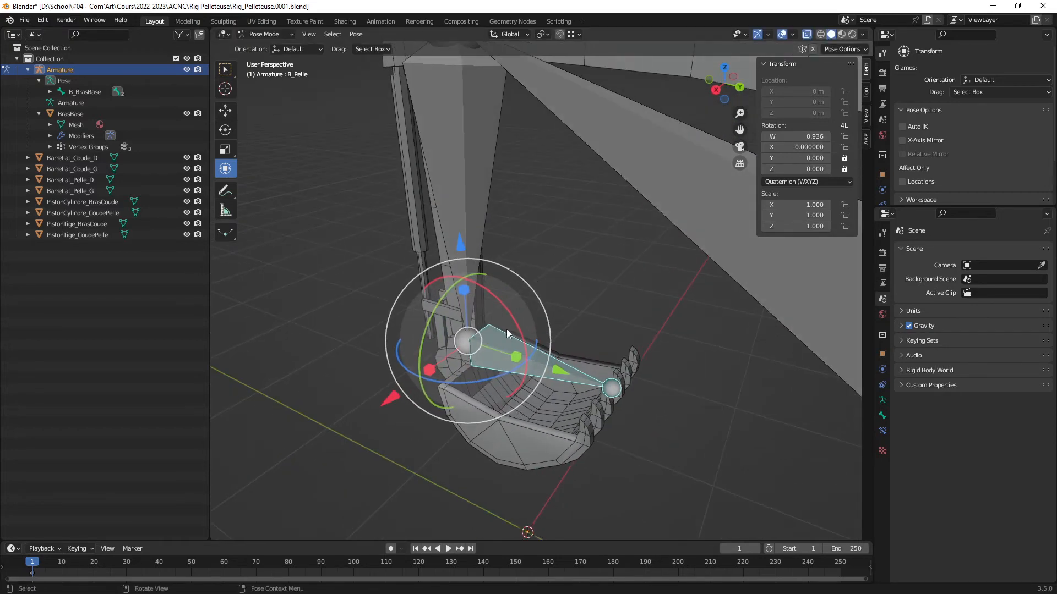
Step: Try the Gimbal and View transform orientations, test-rotate B_Pelle, and undo the rotation
key("comma")
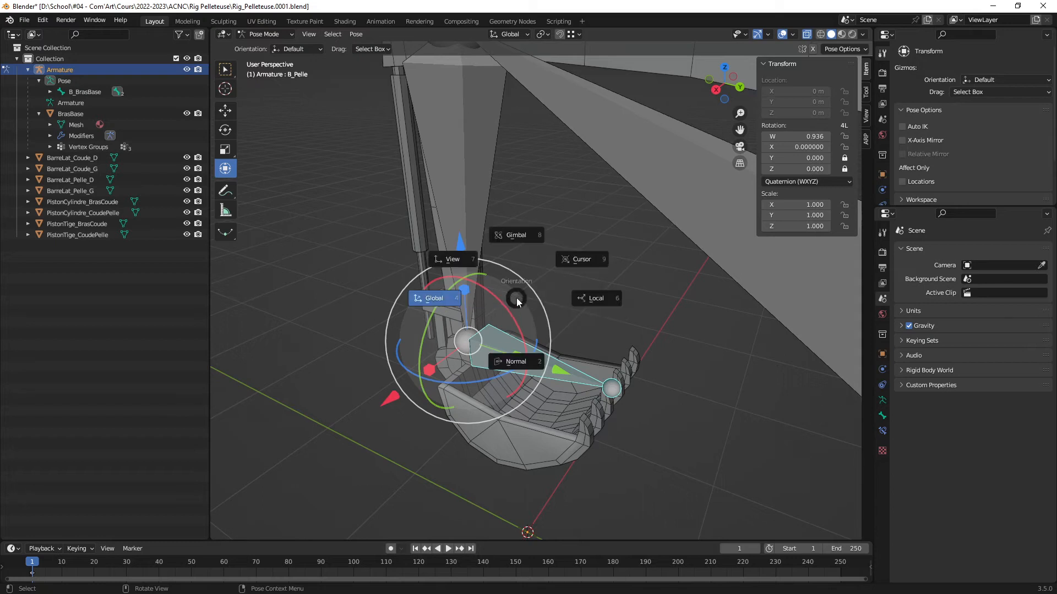
left_click(519, 234)
key("comma")
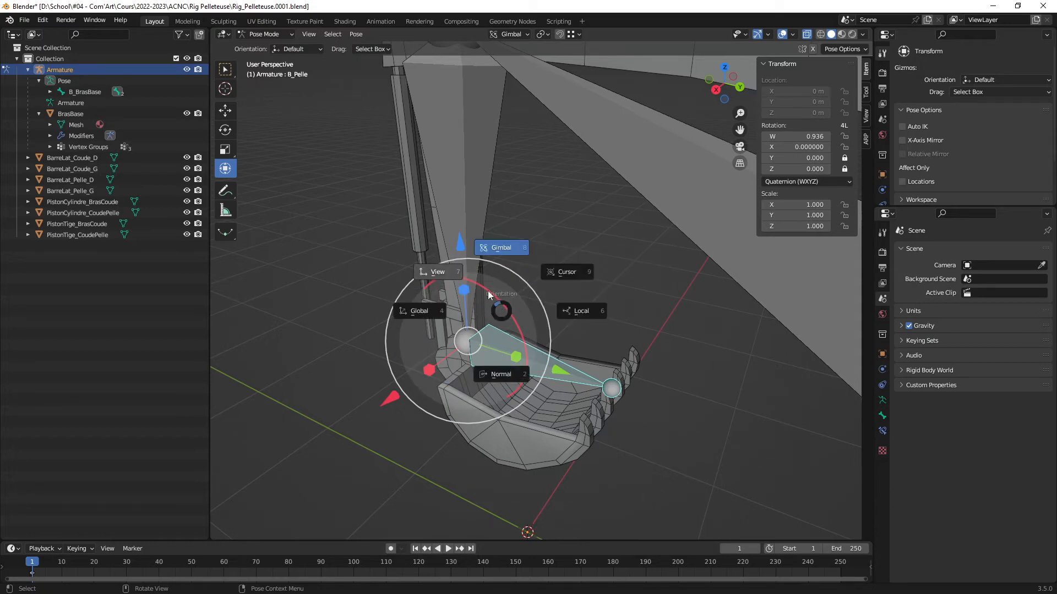
left_click(446, 272)
middle_click_drag(501, 322, 517, 300)
left_click_drag(518, 301, 533, 338)
middle_click_drag(533, 338, 489, 321)
key("ctrl+z")
Step: Set the transform orientation back to Local, then select B_BrasCoude, test-rotate it around X, and undo the rotation
middle_click_drag(530, 285, 489, 275)
key("comma")
left_click(565, 312)
left_click(489, 276)
scroll(576, 309, "up", 4)
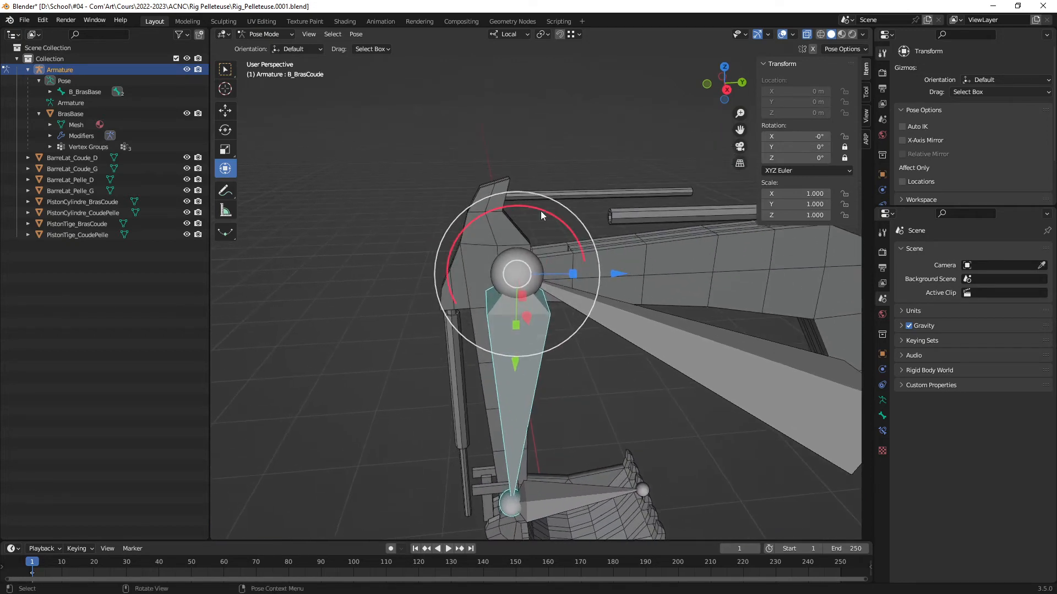
left_click_drag(540, 211, 556, 240)
key("ctrl+z")
Step: Deselect the bones and switch the armature to Object Mode
middle_click_drag(614, 283, 507, 195)
left_click(505, 192)
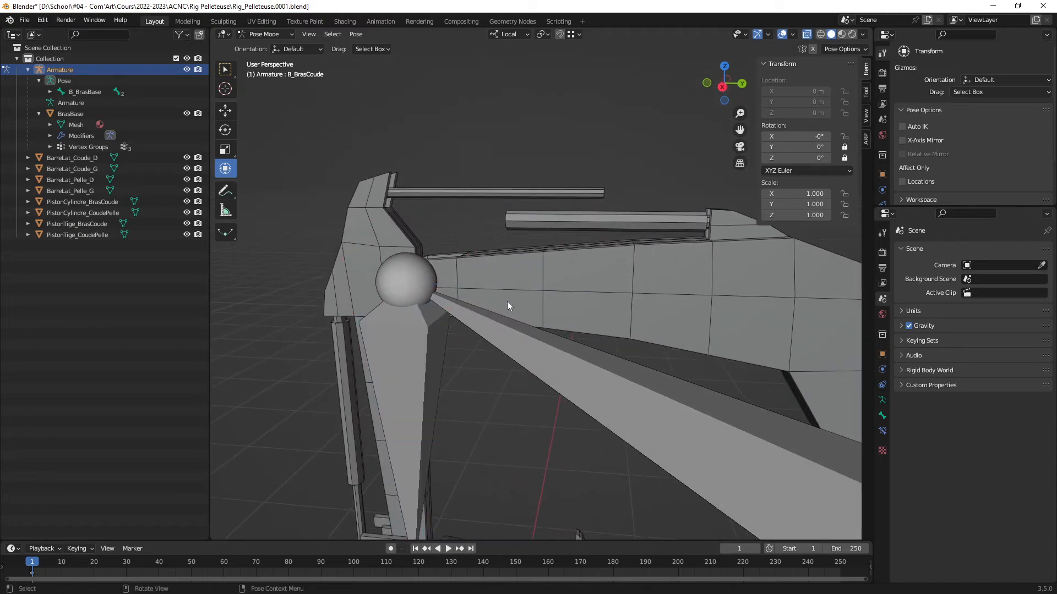
middle_click_drag(507, 302, 559, 273)
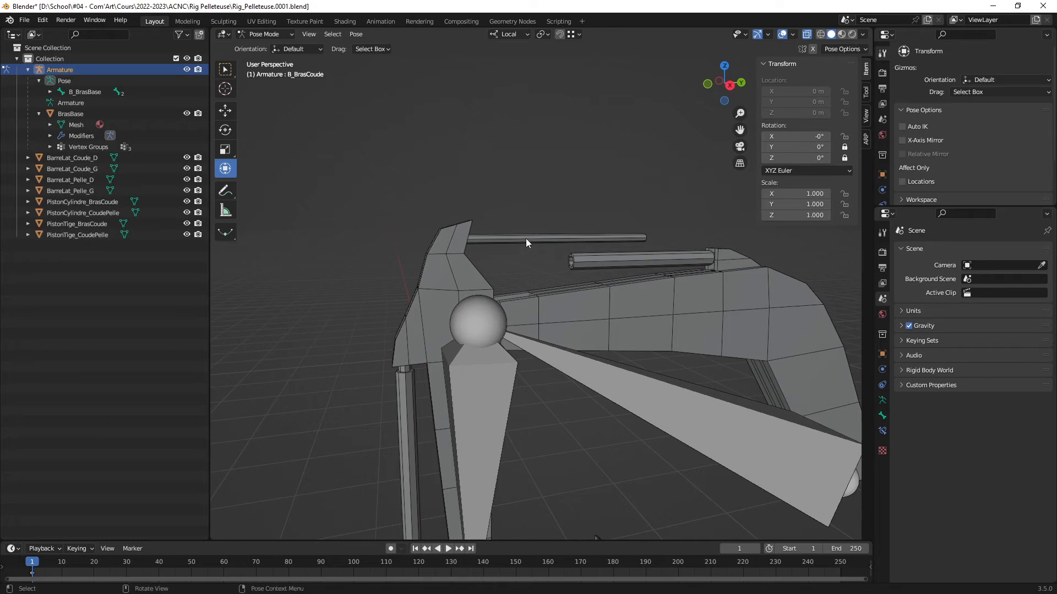
key("Tab")
key("ctrl+Tab")
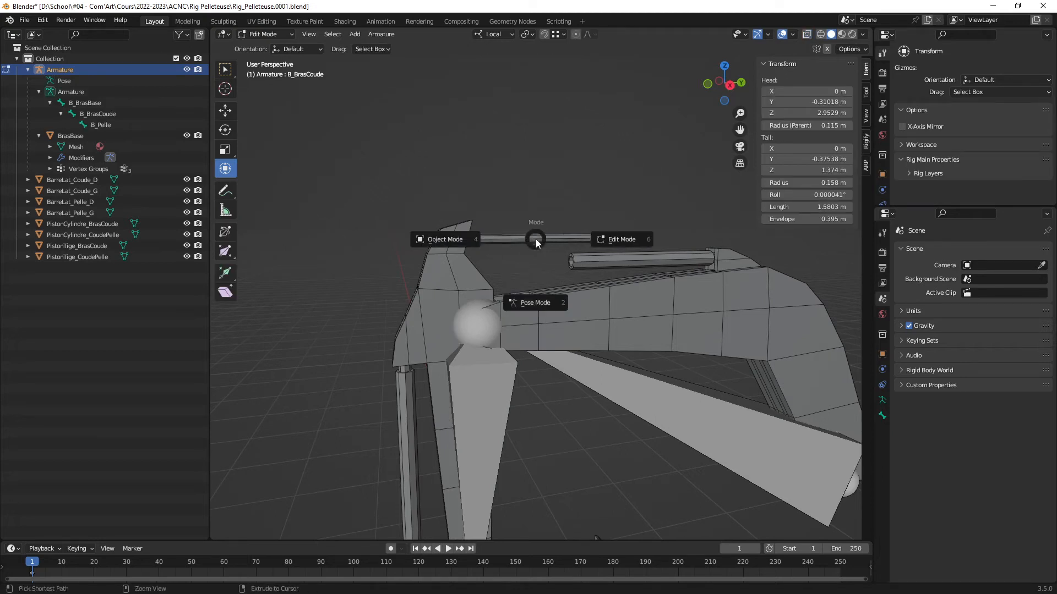
left_click(457, 239)
Step: Select the PistonTige_BrasCoude rod and the PistonCylindre_BrasCoude cylinder together and show them in Right Orthographic view
left_click(545, 240)
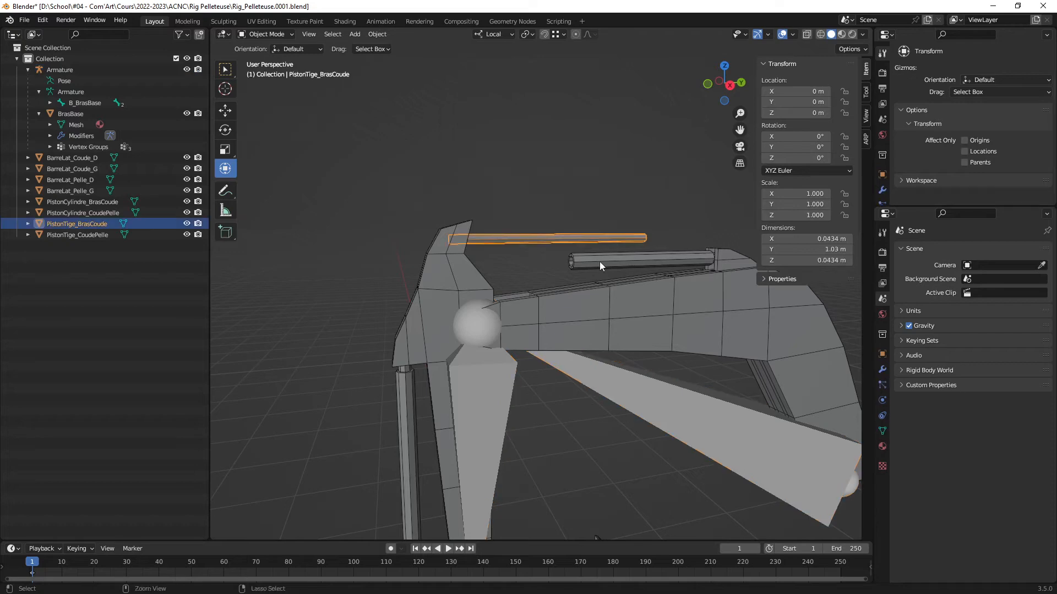
left_click(606, 264, "shift")
middle_click_drag(623, 302, 486, 250)
middle_click_drag(493, 248, 477, 263)
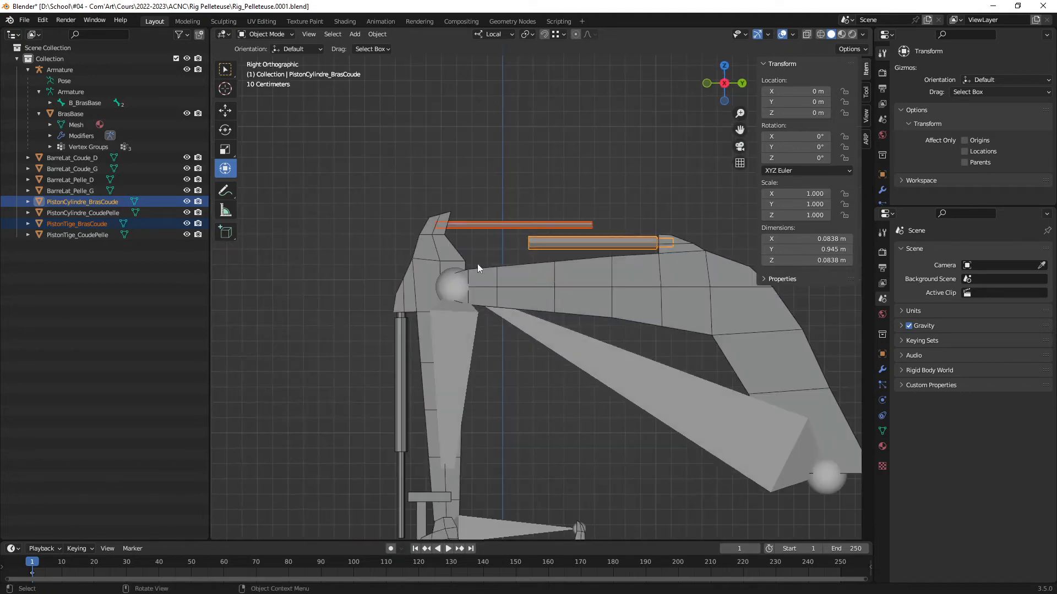
Step: Examine how the upper piston rod and cylinder attach to the elbow and the base arm
scroll(477, 263, "up", 8)
middle_click_drag(482, 307, 439, 279, "shift")
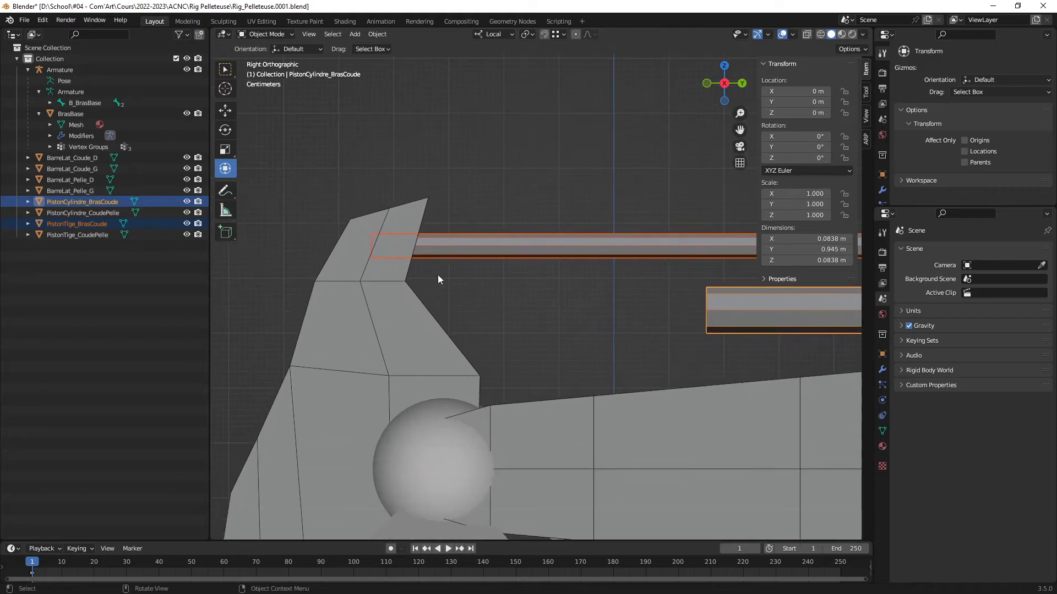
middle_click_drag(521, 302, 619, 402, "ctrl")
middle_click_drag(715, 408, 608, 368, "shift")
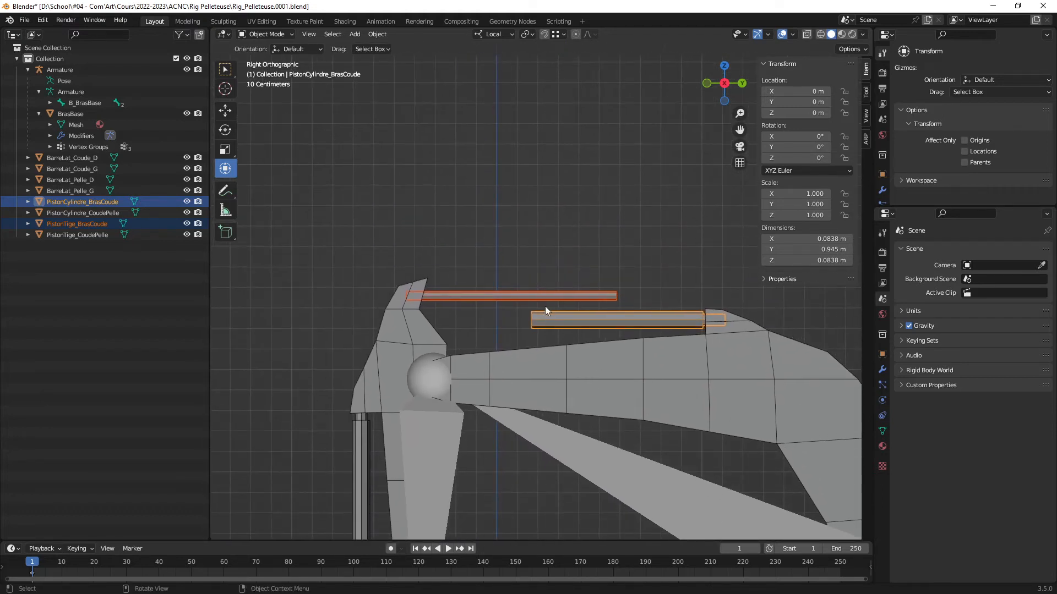
middle_click_drag(553, 324, 533, 345, "shift")
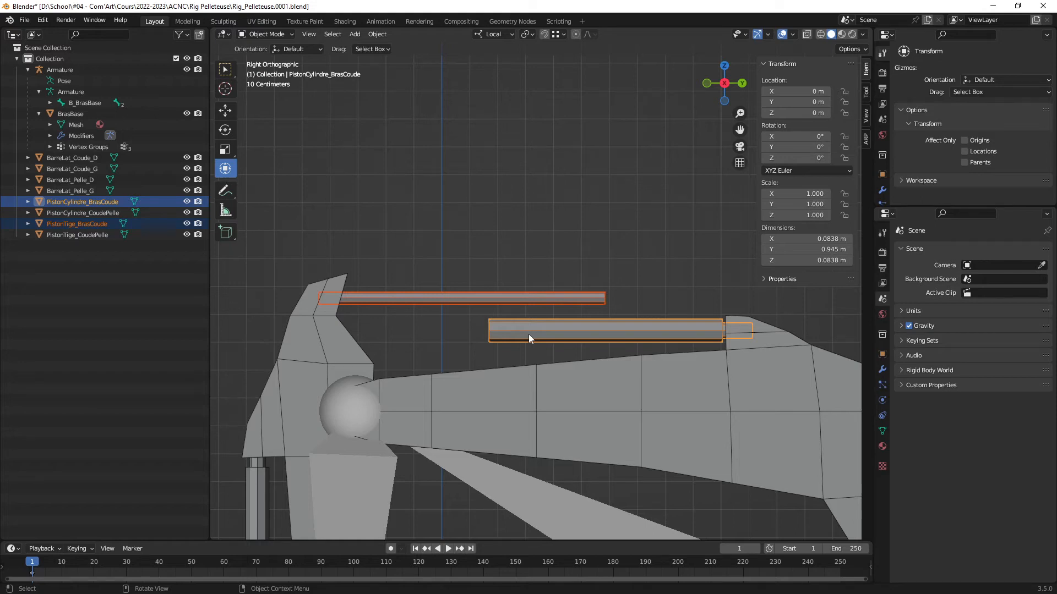
middle_click_drag(520, 372, 538, 312, "ctrl")
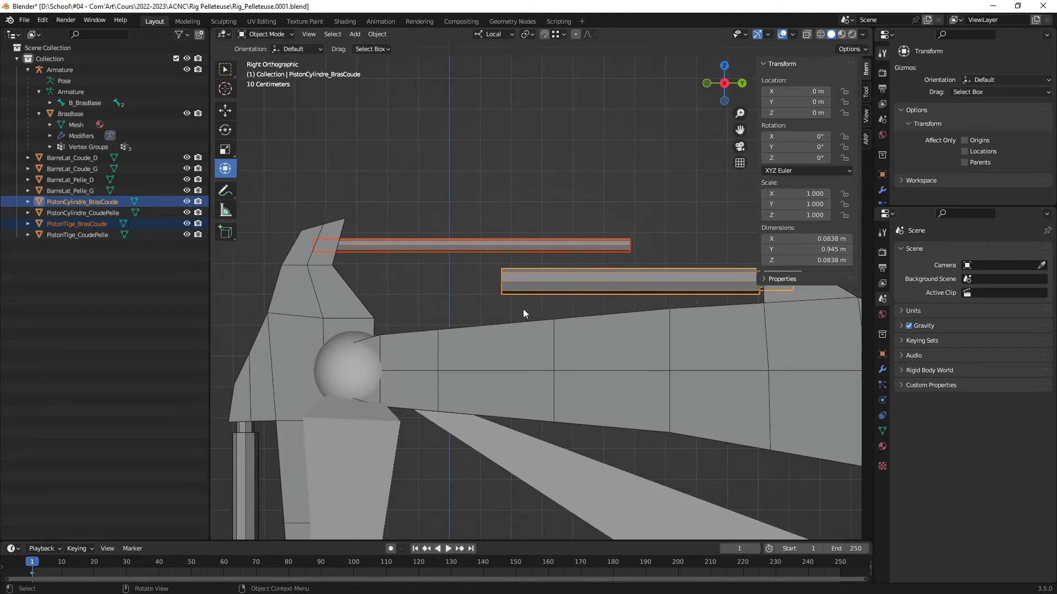
scroll(521, 308, "down", 1)
middle_click_drag(521, 325, 505, 360, "shift")
Step: Select only the PistonTige_BrasCoude rod and frame its attachment at the elbow
left_click(395, 294)
left_click(380, 306)
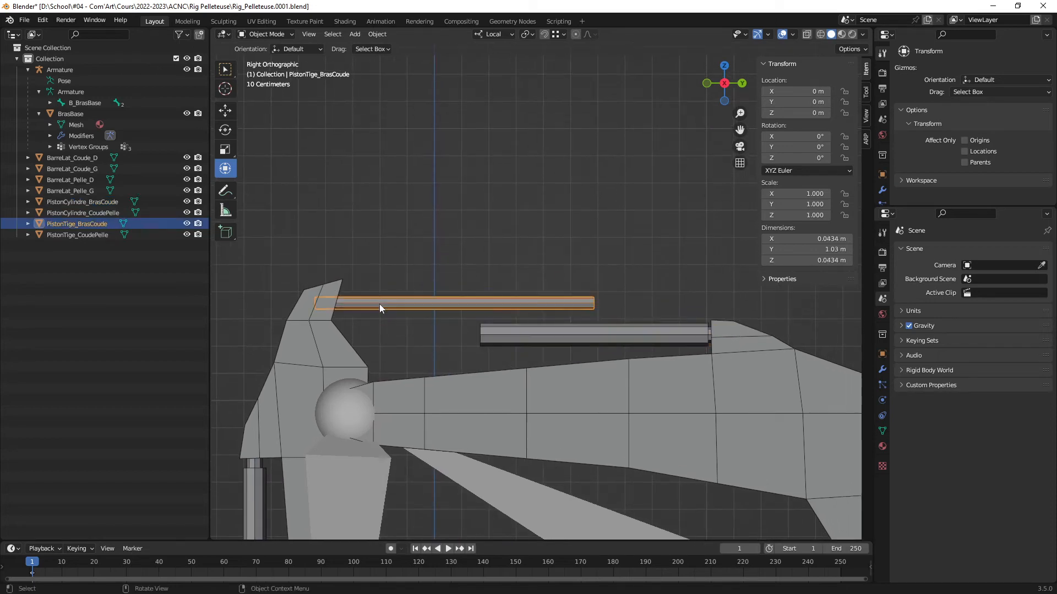
middle_click_drag(381, 317, 452, 328, "shift")
scroll(495, 311, "up", 1)
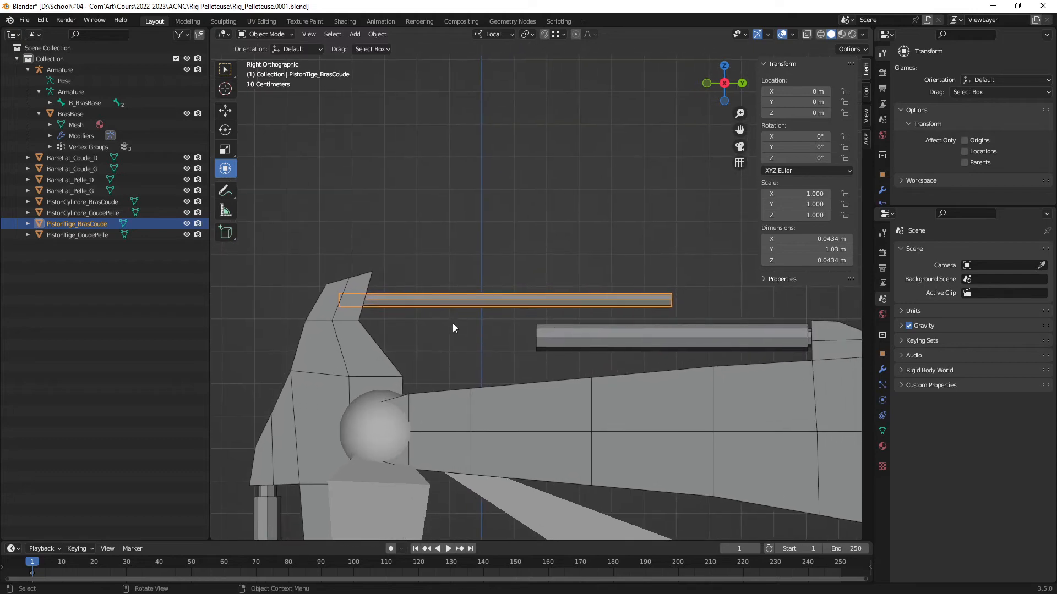
Step: Add a new bone to the excavator's armature in Edit Mode
scroll(464, 384, "down", 6)
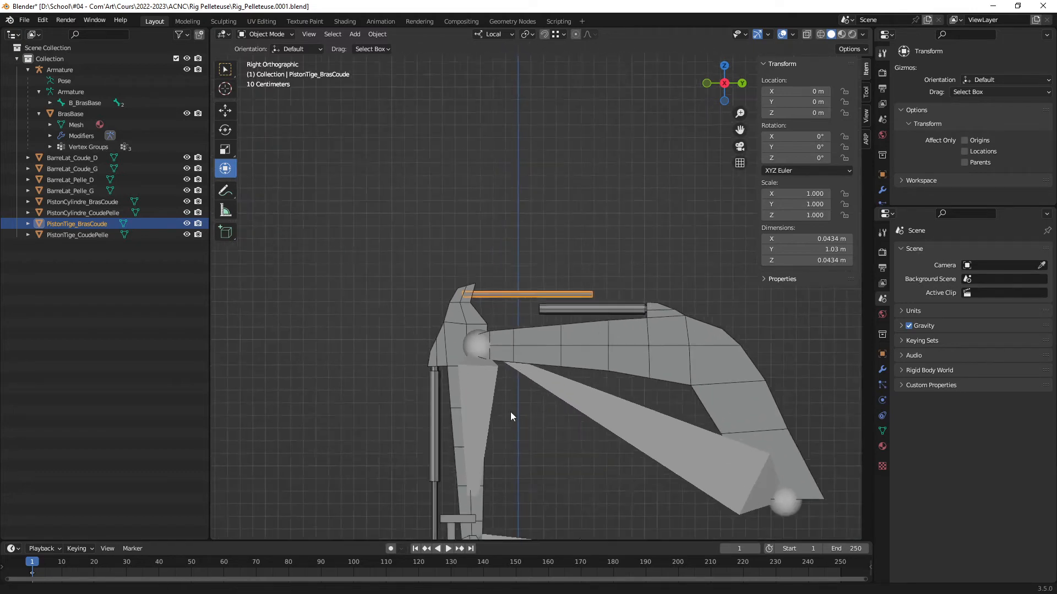
middle_click_drag(517, 292, 493, 280, "shift")
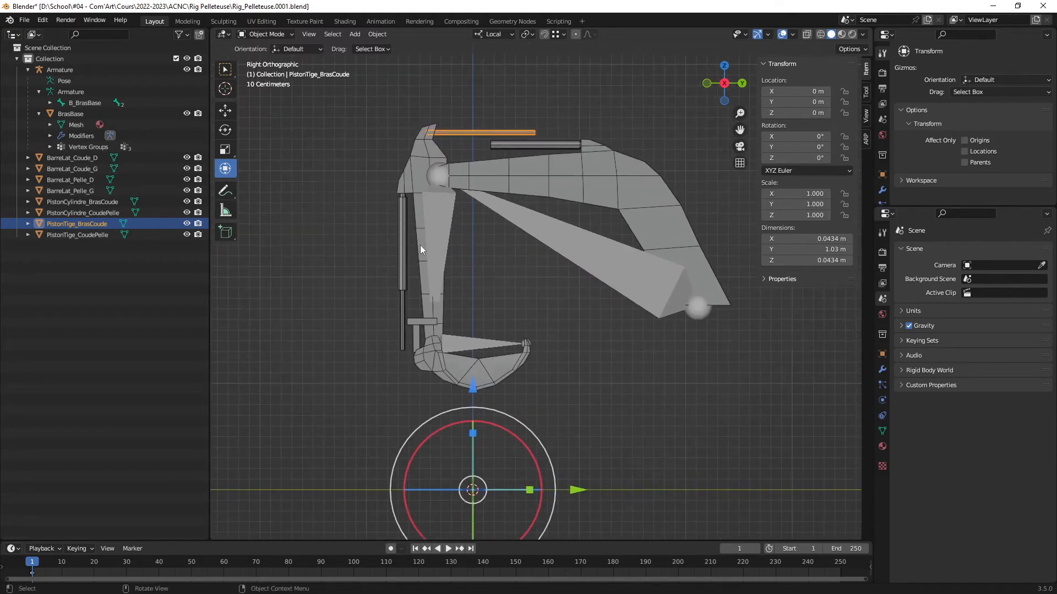
left_click(577, 257)
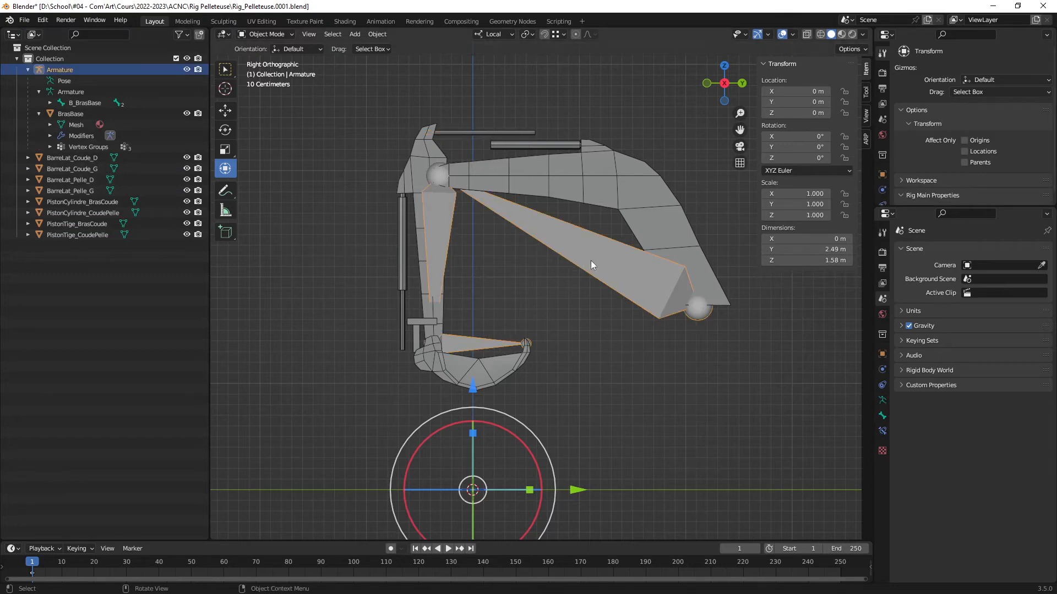
key("Tab")
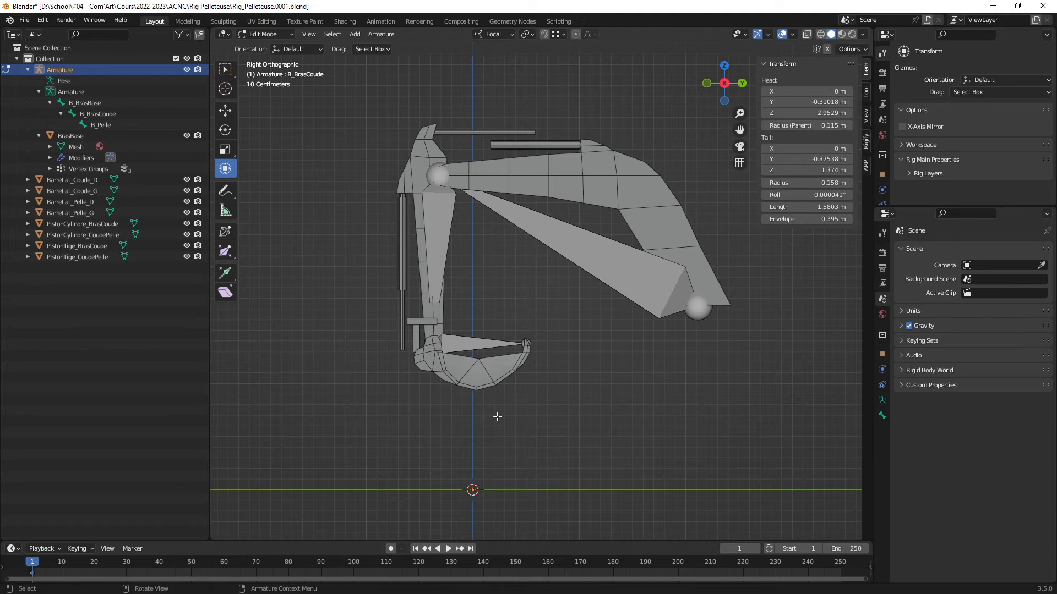
key("shift+a")
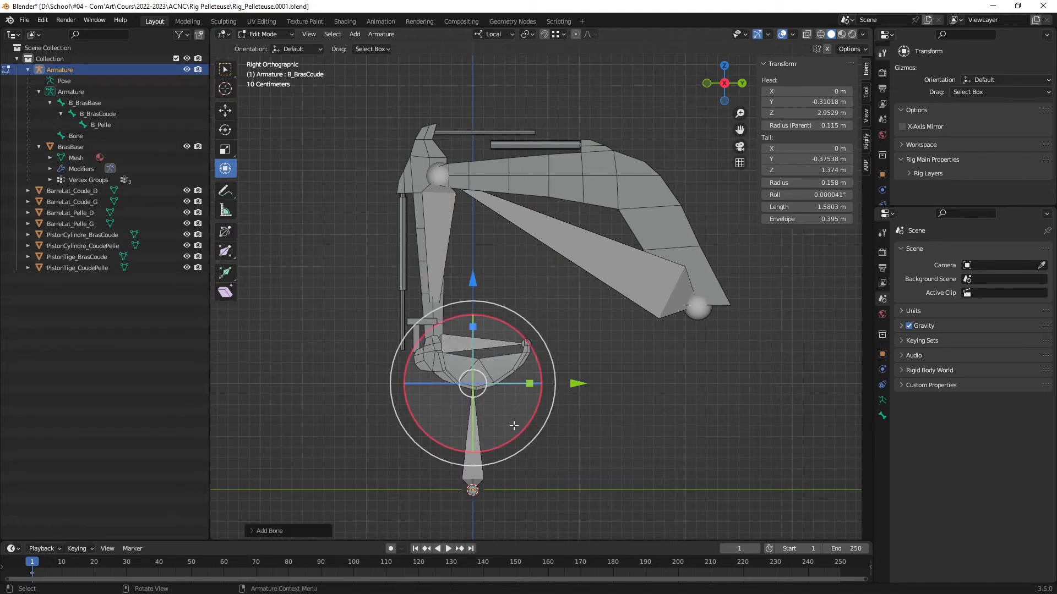
Step: Move the new bone off the origin to the free space beside the elbow arm, head at about Y -1.13 m and Z 1.02 m
left_click(476, 443)
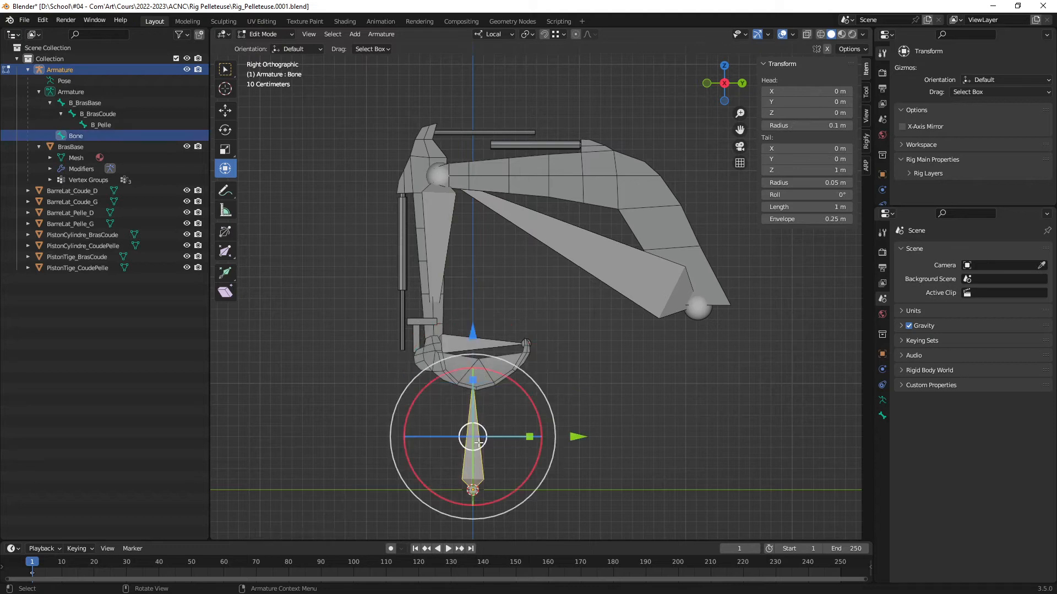
left_click_drag(478, 445, 356, 336)
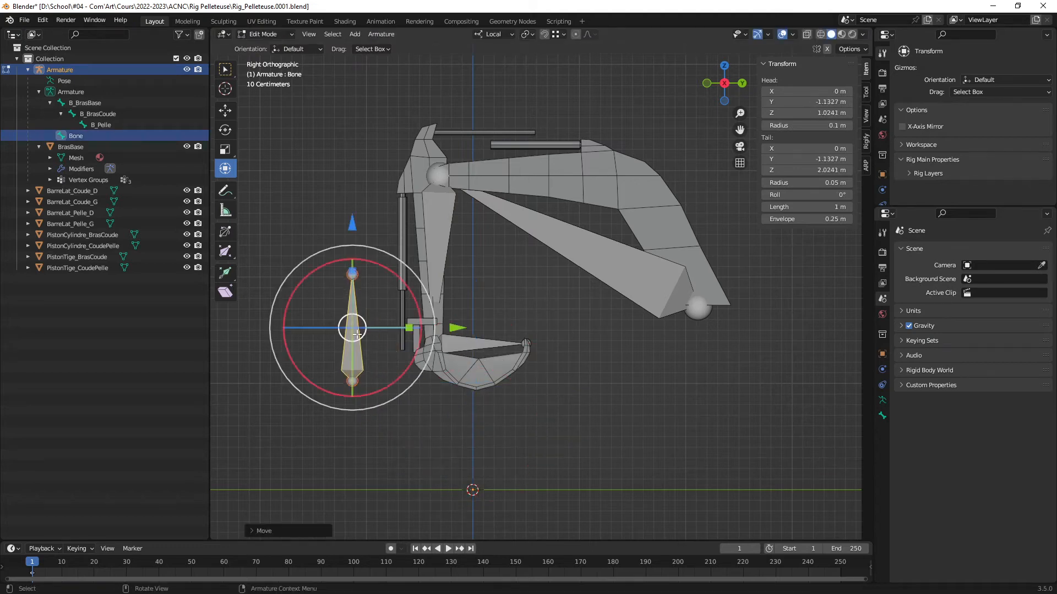
middle_click_drag(384, 369, 408, 336, "ctrl")
middle_click_drag(408, 335, 571, 355, "shift")
middle_click_drag(490, 363, 425, 361, "shift")
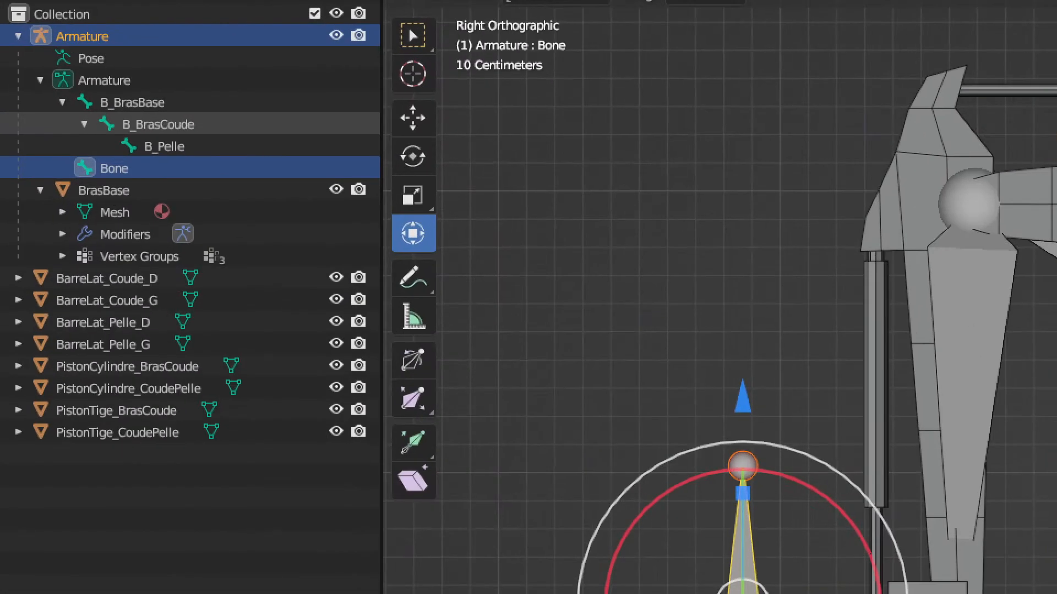
left_click_drag(41, 92, 277, 186)
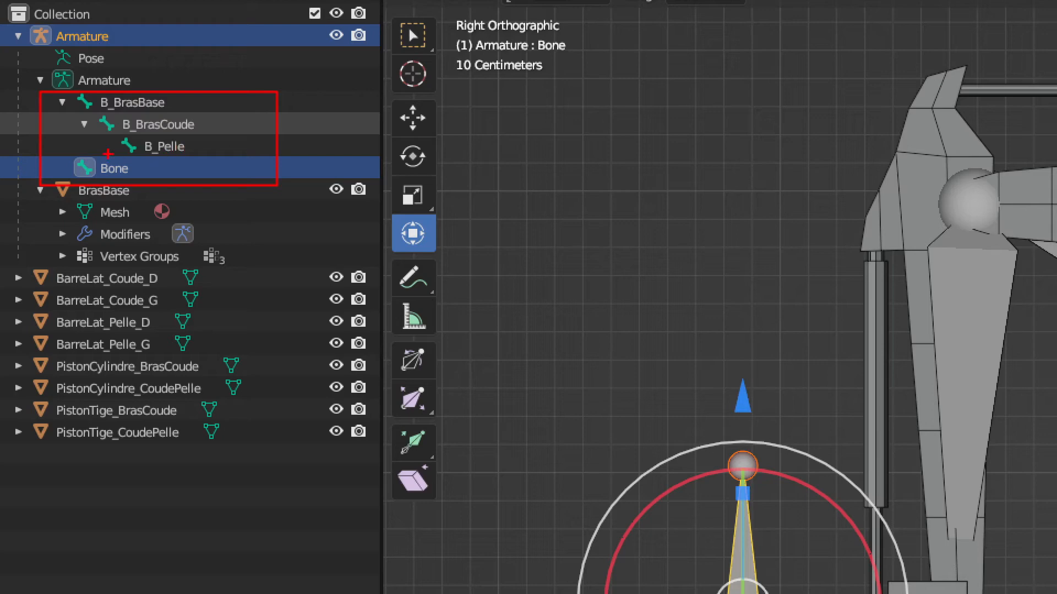
mouse_move(64, 173)
left_mouse_down()
mouse_move(142, 168)
mouse_move(102, 146)
left_mouse_up()
left_click_drag(210, 95, 219, 156)
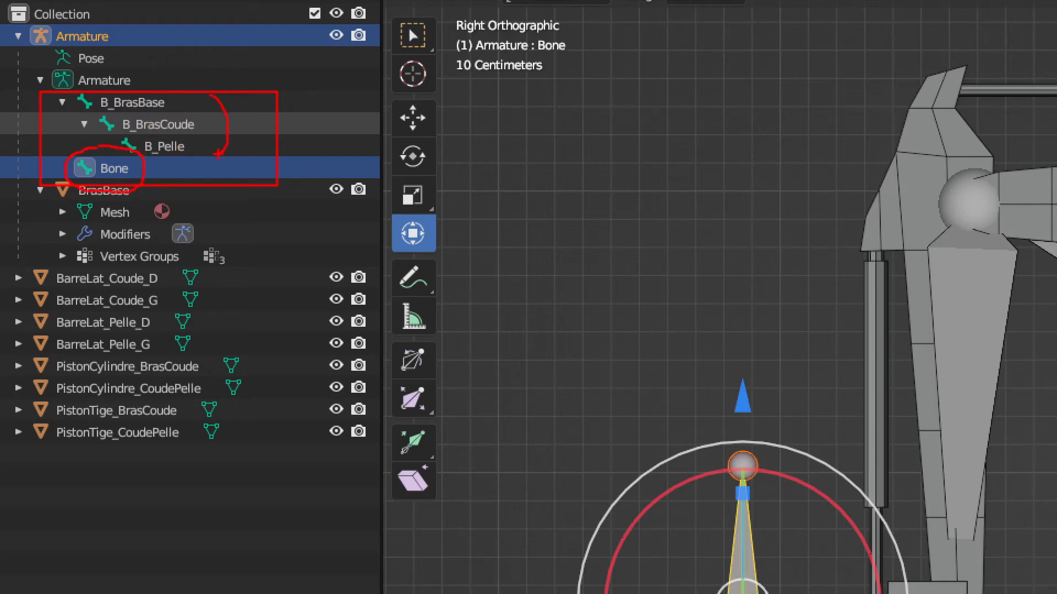
key("Escape")
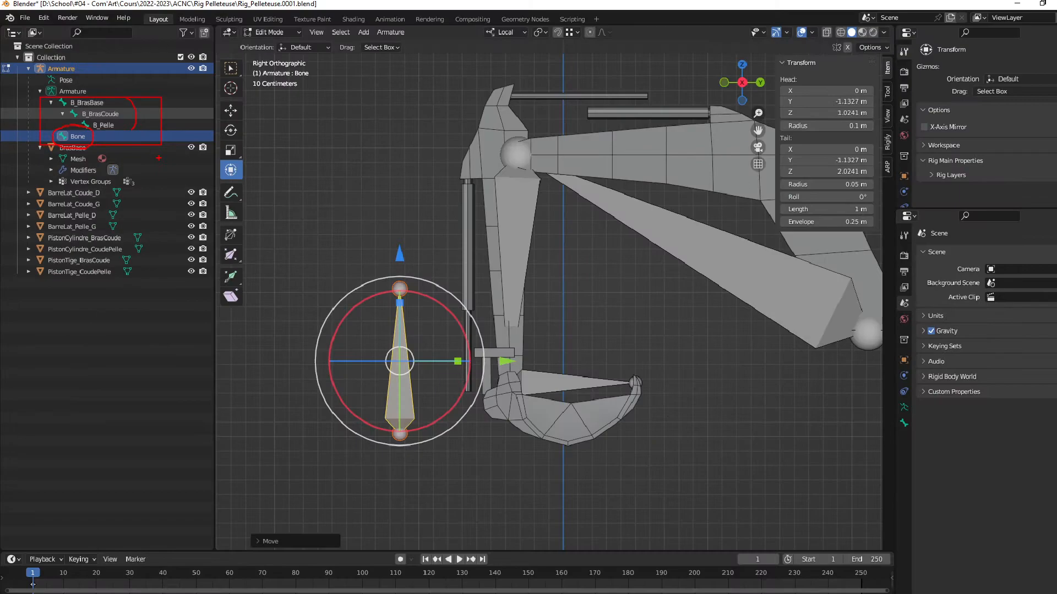
Step: Rotate the new bone to horizontal and place it above the upper piston rod, head at about Y -0.55 m and Z 3.57 m
middle_click_drag(499, 300, 463, 376, "shift")
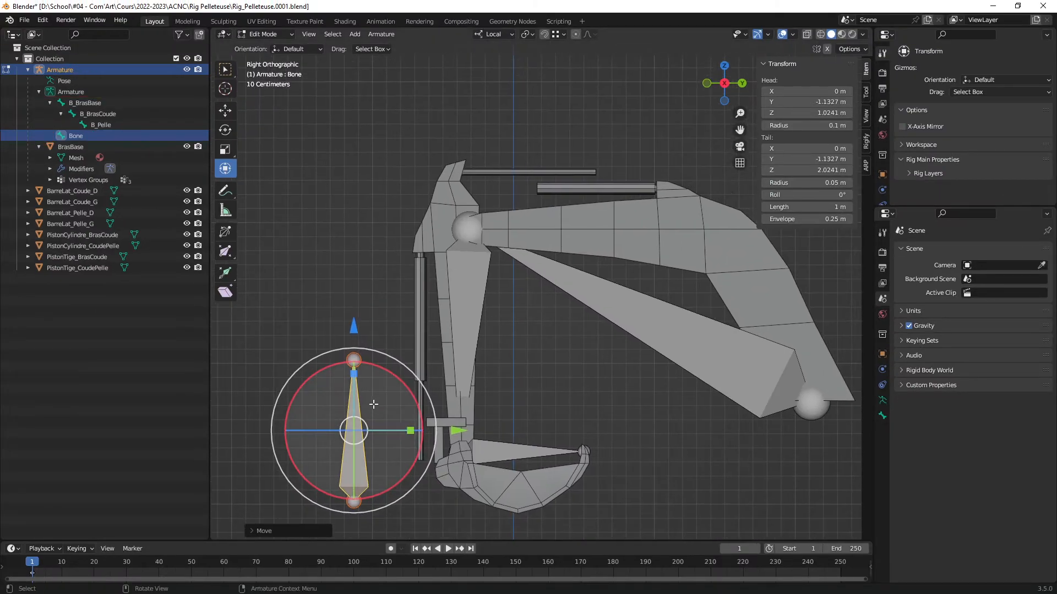
key("g")
left_click(480, 160)
key("r")
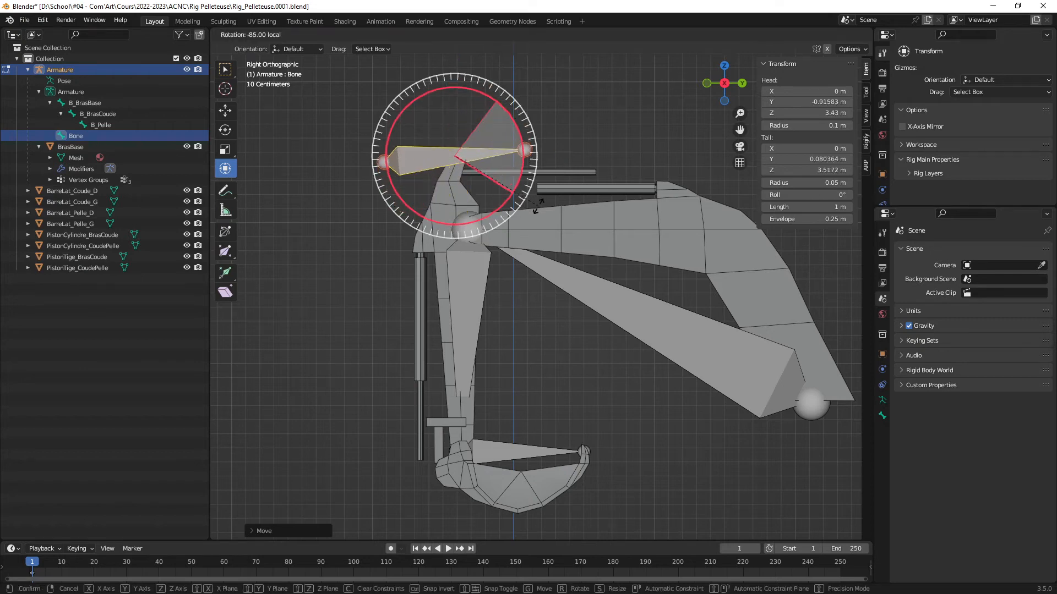
left_click(520, 236)
middle_click_drag(520, 236, 490, 318, "ctrl")
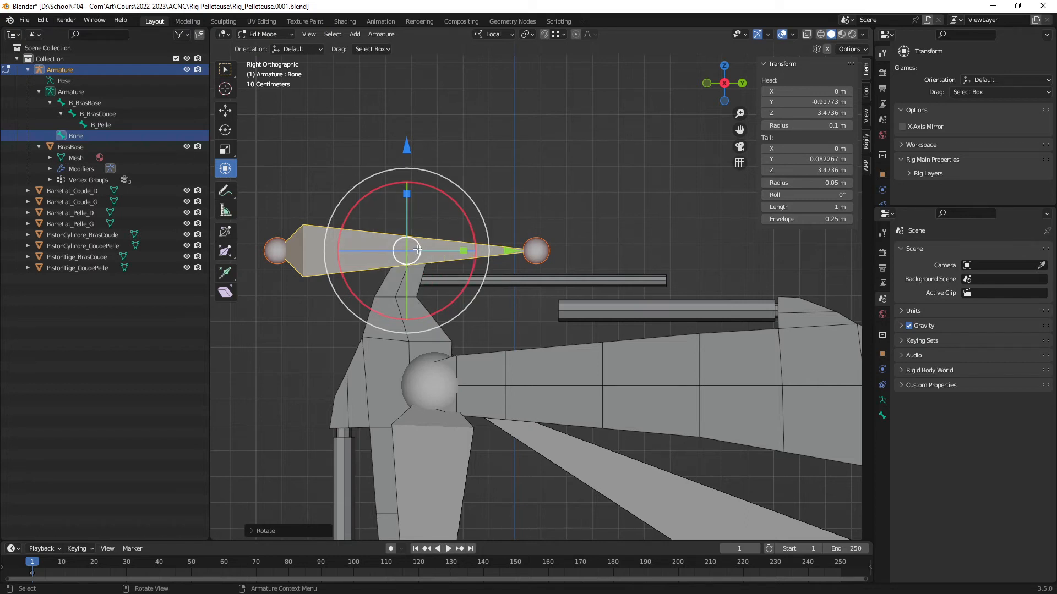
left_click_drag(417, 250, 513, 224)
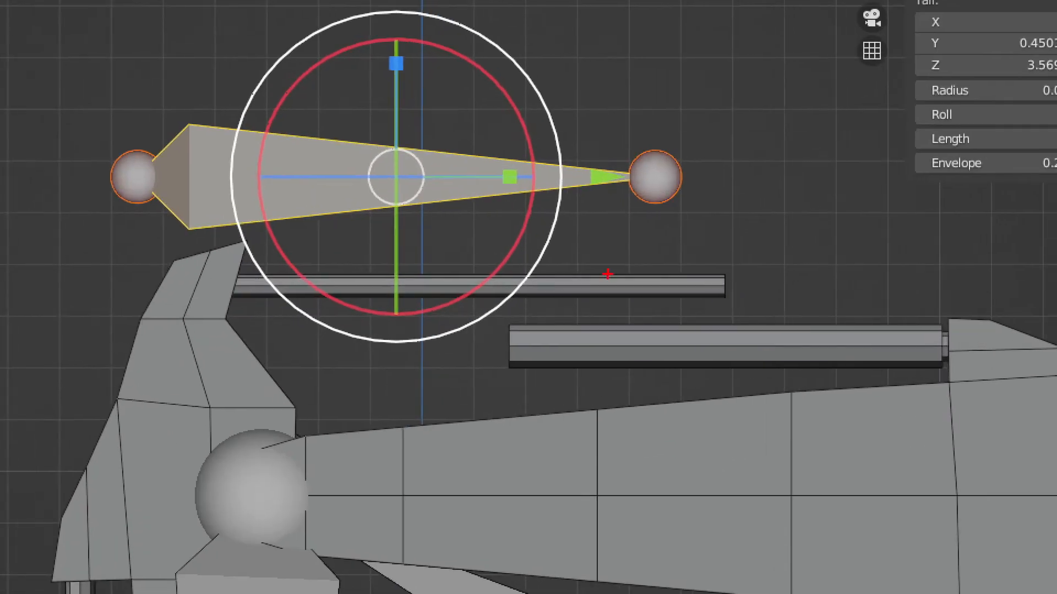
left_click_drag(208, 256, 745, 309)
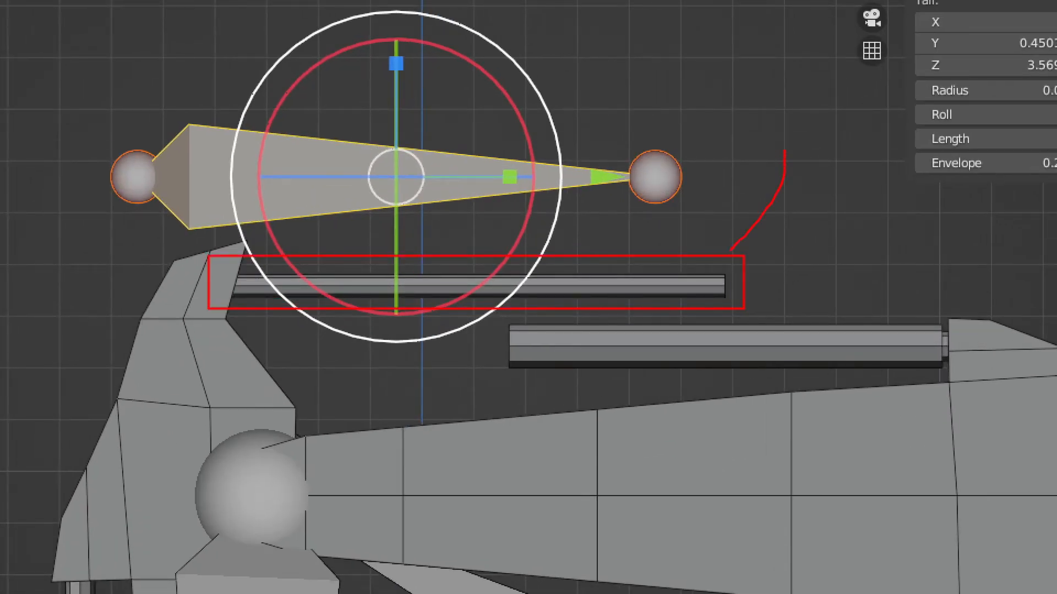
key("Escape")
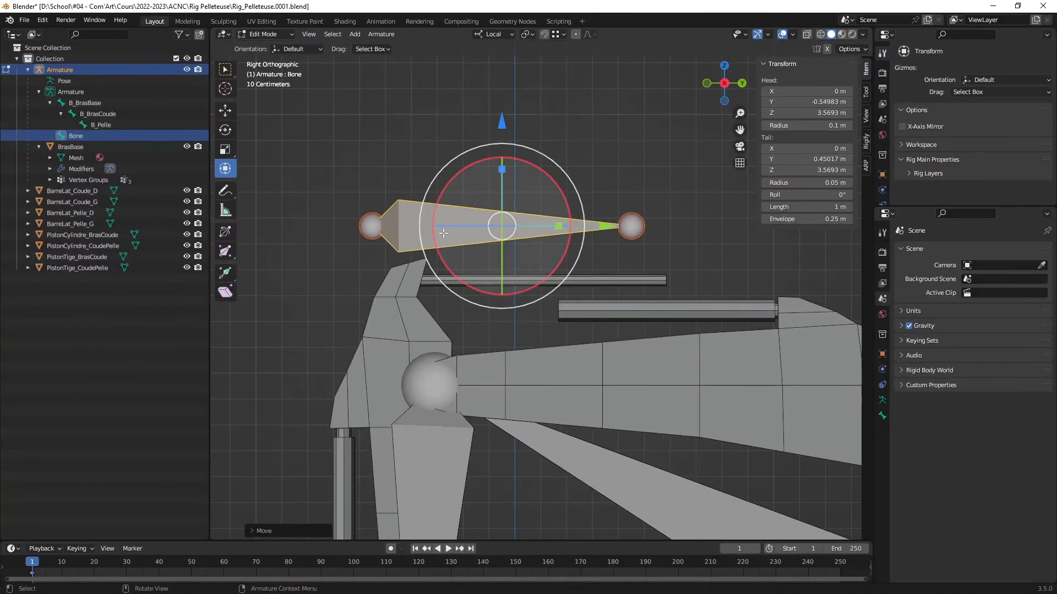
Step: With X-ray display on, lower the new bone to about Z 3.55 m above the piston rod and select its head
key("alt+z")
middle_click_drag(488, 289, 556, 293, "ctrl")
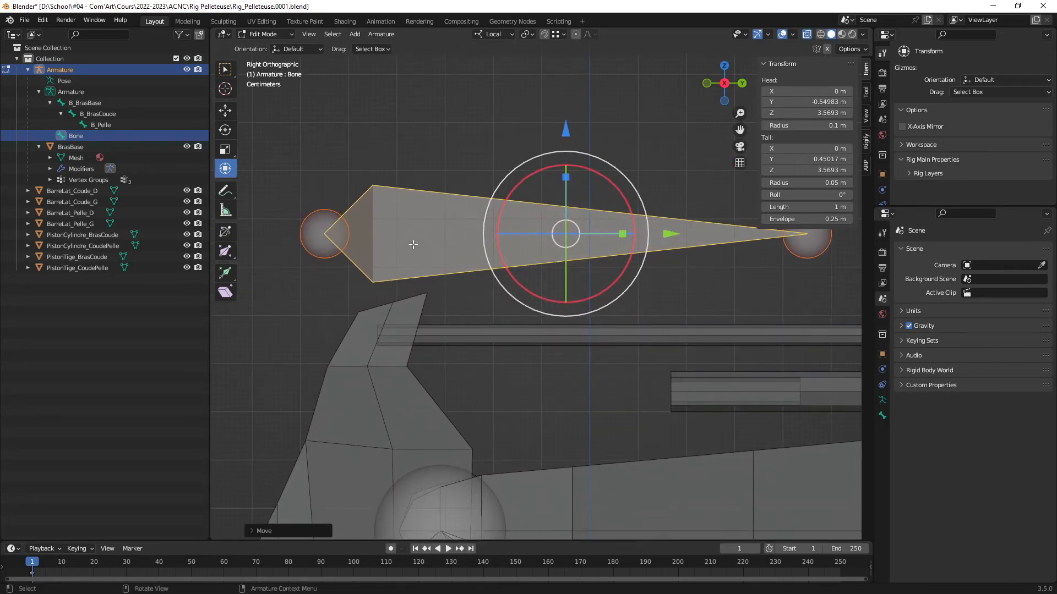
middle_click_drag(469, 274, 468, 285, "shift")
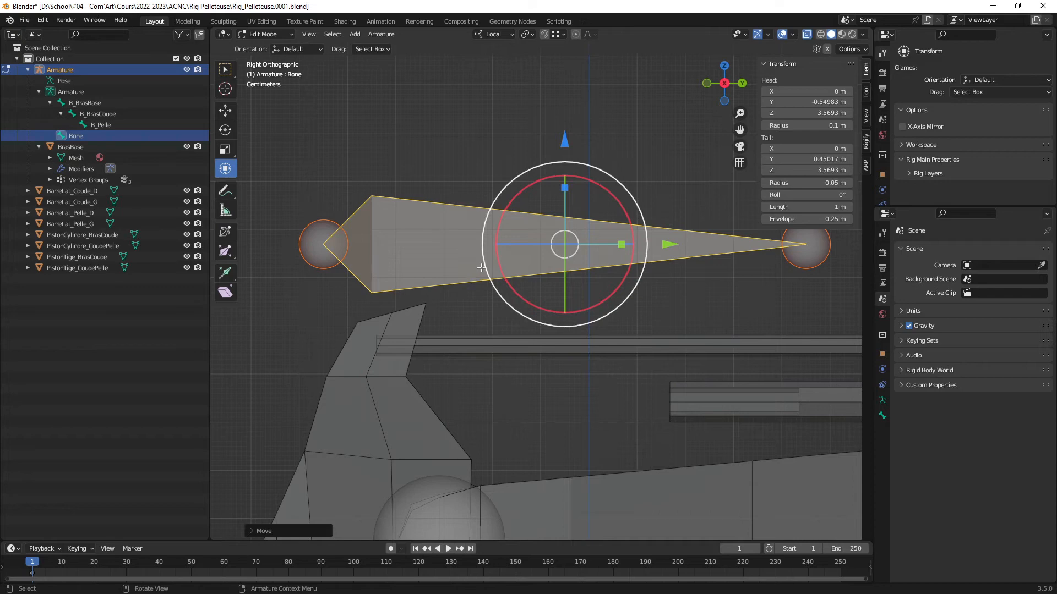
left_click_drag(564, 148, 544, 181)
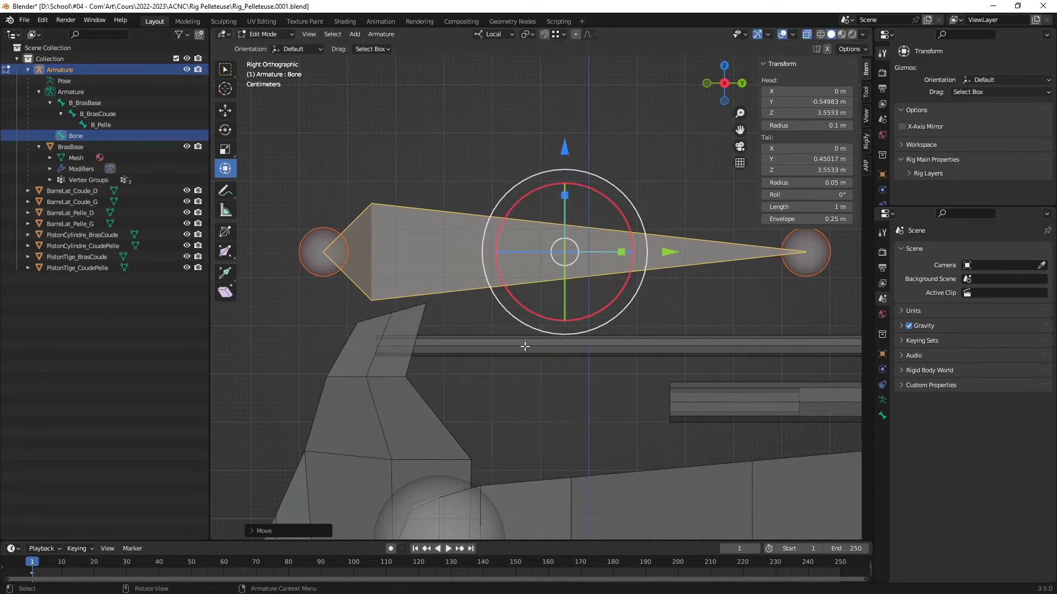
left_click(317, 267)
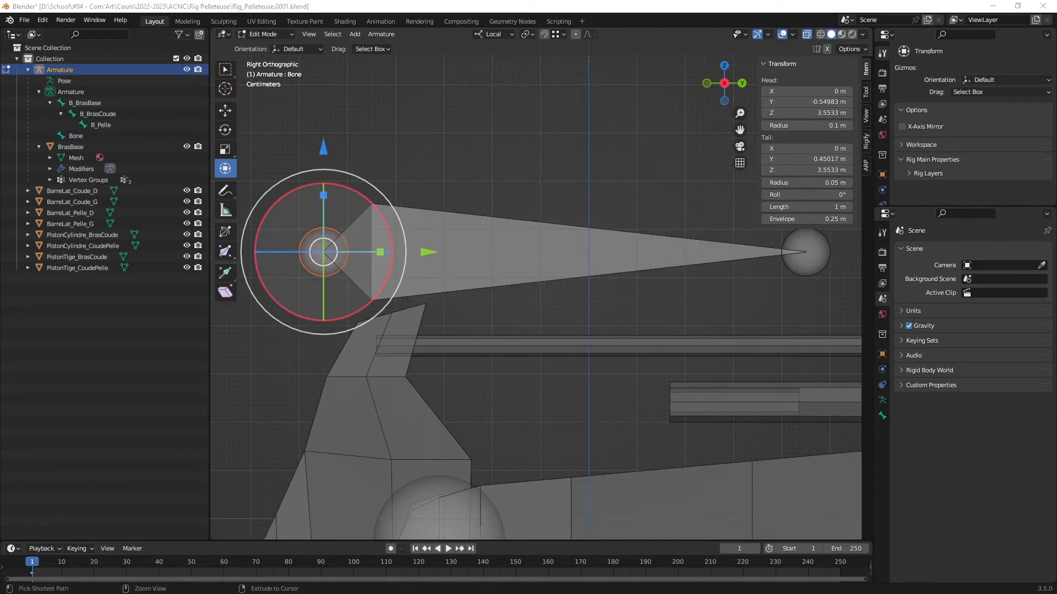
right_click_drag(327, 255, 361, 286, "ctrl")
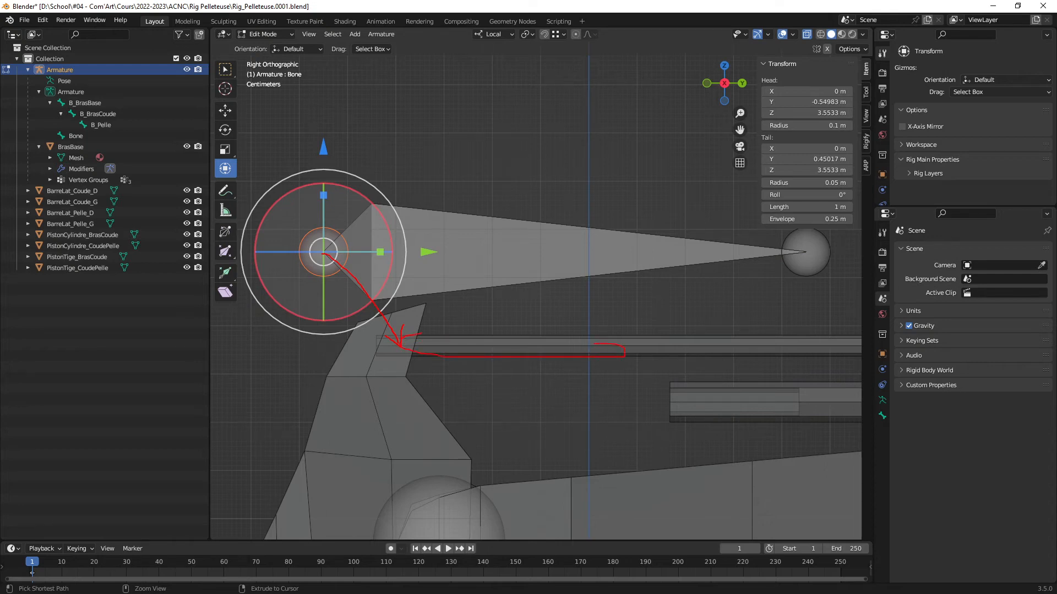
left_click_drag(594, 344, 480, 338)
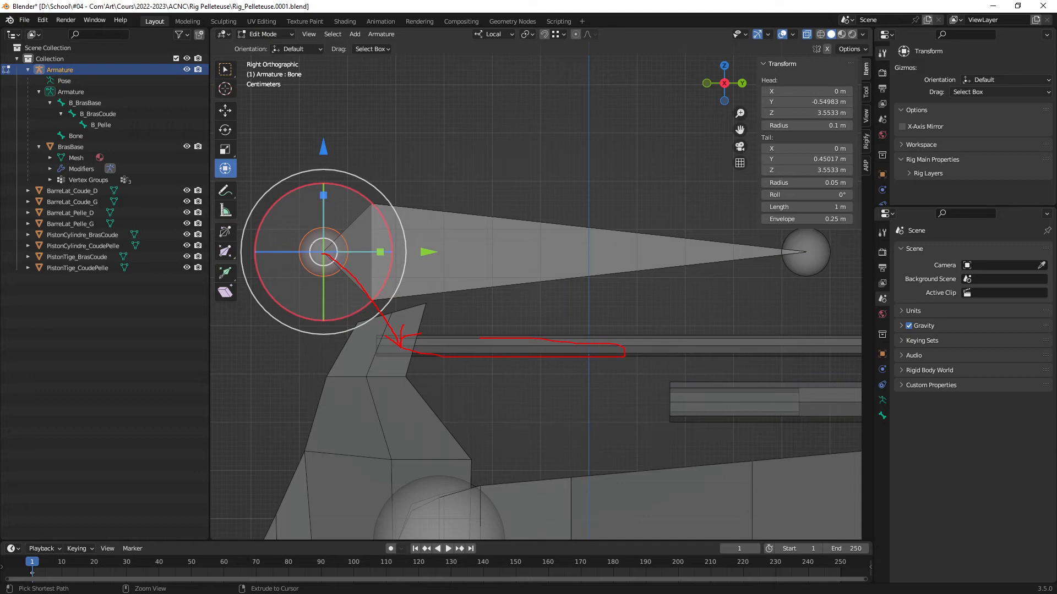
key("Escape")
Step: Select the B_BrasBase bone and switch the armature to Pose Mode
mouse_move(600, 299)
middle_mouse_down("ctrl")
mouse_move(609, 318)
mouse_move(534, 303)
mouse_move(536, 340)
mouse_move(512, 312)
mouse_move(573, 366)
middle_mouse_up("ctrl")
middle_click_drag(644, 460, 576, 319, "shift")
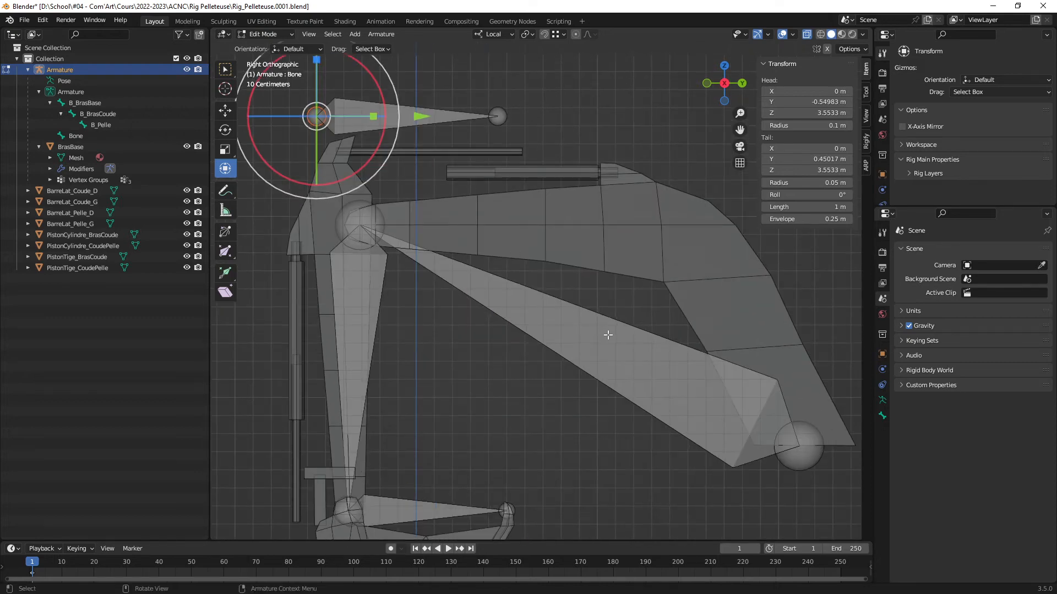
left_click(623, 347)
middle_click_drag(623, 347, 608, 359, "ctrl")
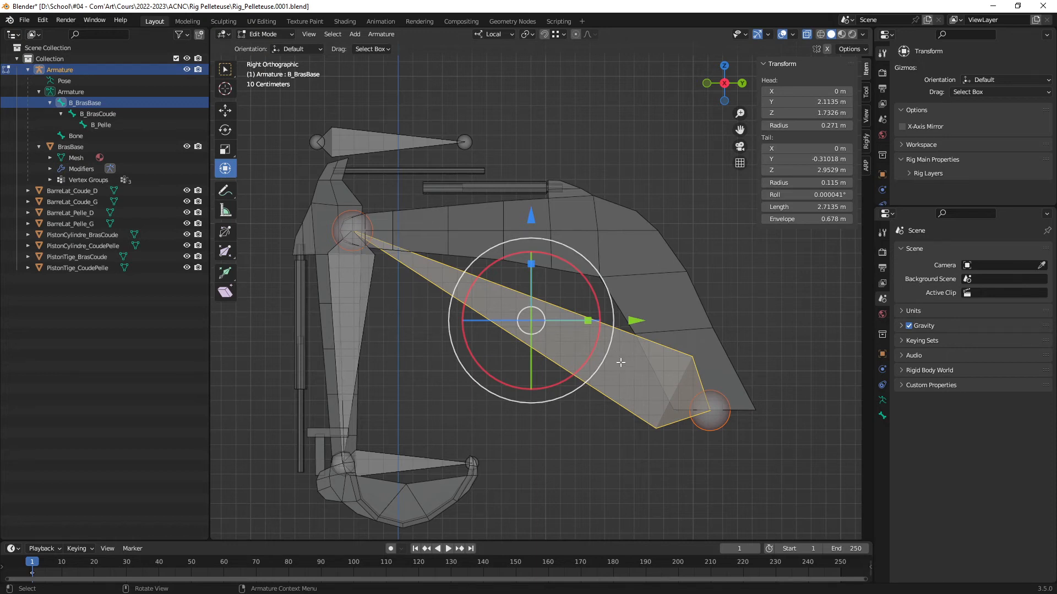
key("ctrl+Tab")
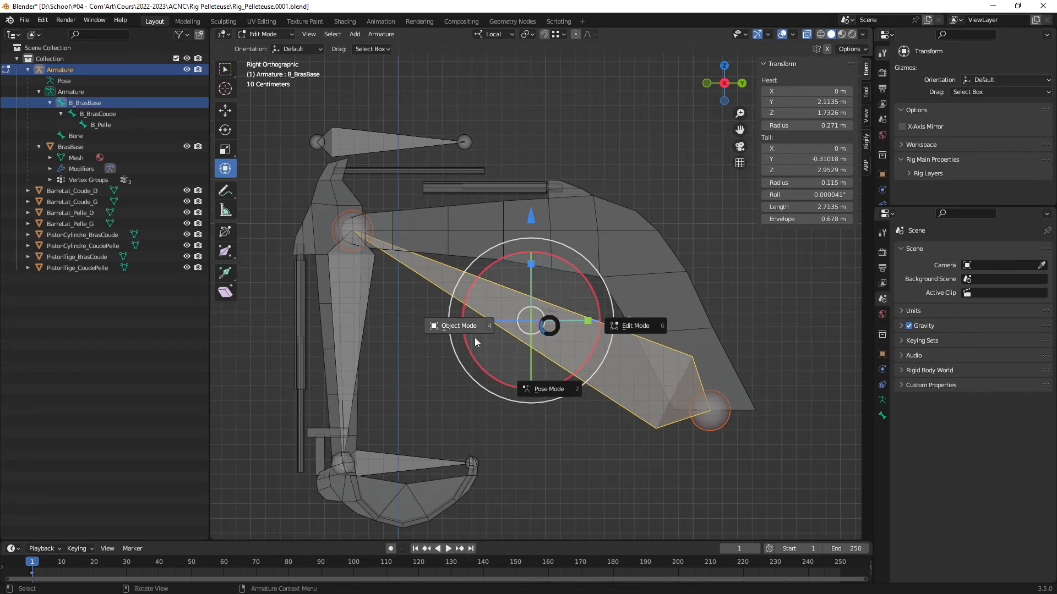
left_click(552, 388)
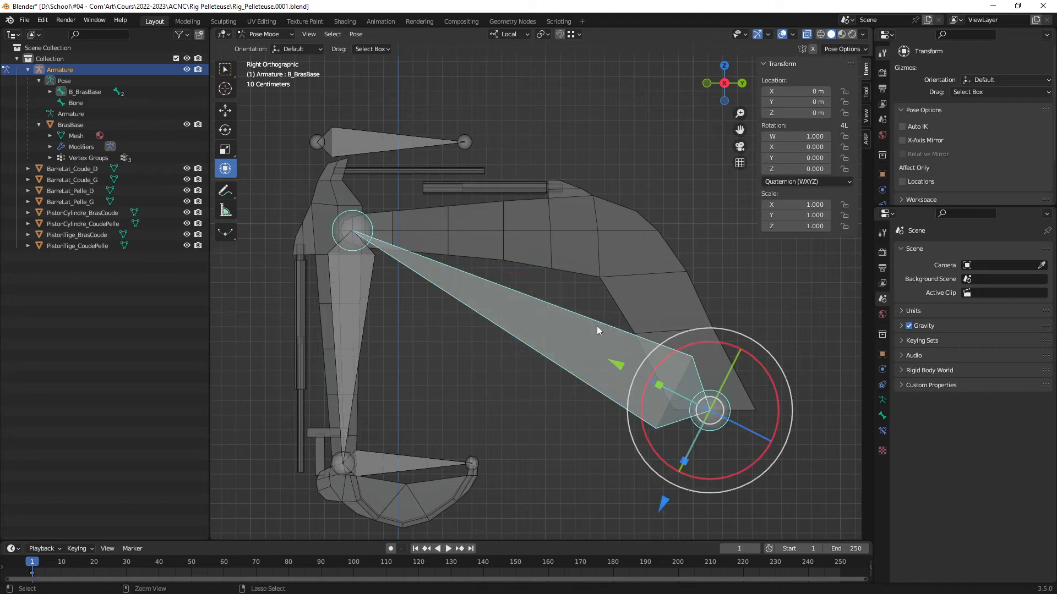
Step: Test the rotation of the B_BrasBase and B_BrasCoude bones about local X and restore their pose
scroll(597, 330, "down", 2)
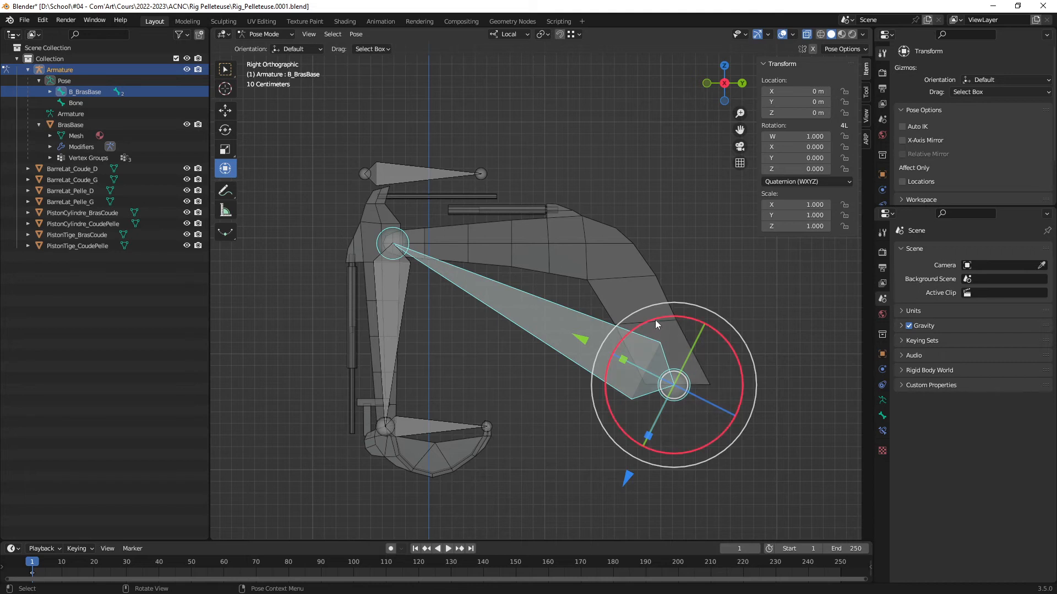
mouse_move(655, 319)
left_mouse_down()
mouse_move(692, 325)
mouse_move(674, 318)
mouse_move(633, 353)
mouse_move(667, 333)
mouse_move(718, 352)
mouse_move(655, 332)
mouse_move(664, 330)
left_mouse_up()
left_click(392, 278)
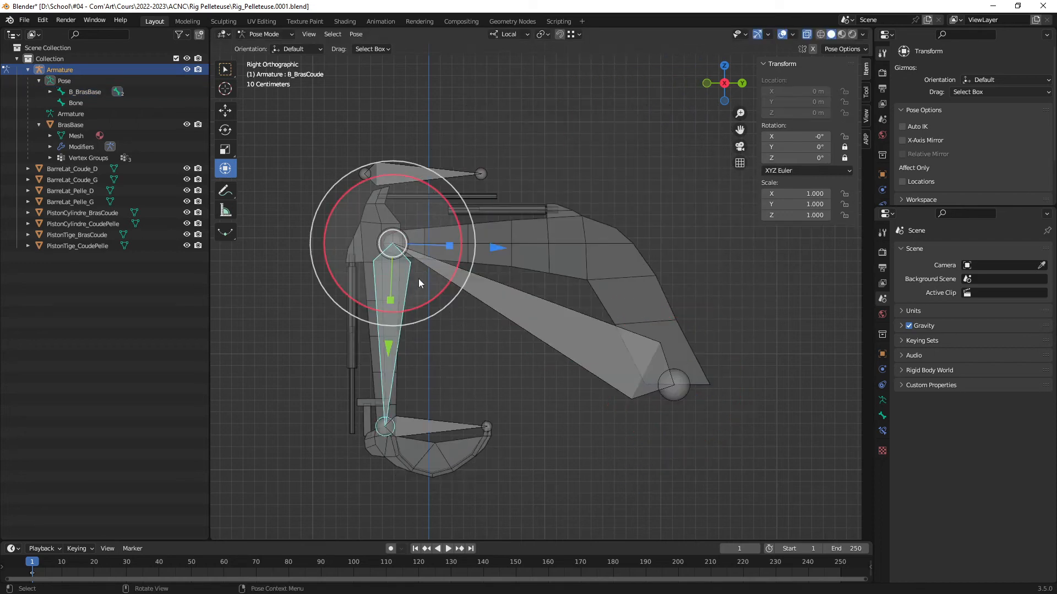
left_click_drag(420, 283, 401, 231)
middle_click_drag(420, 283, 521, 264, "ctrl")
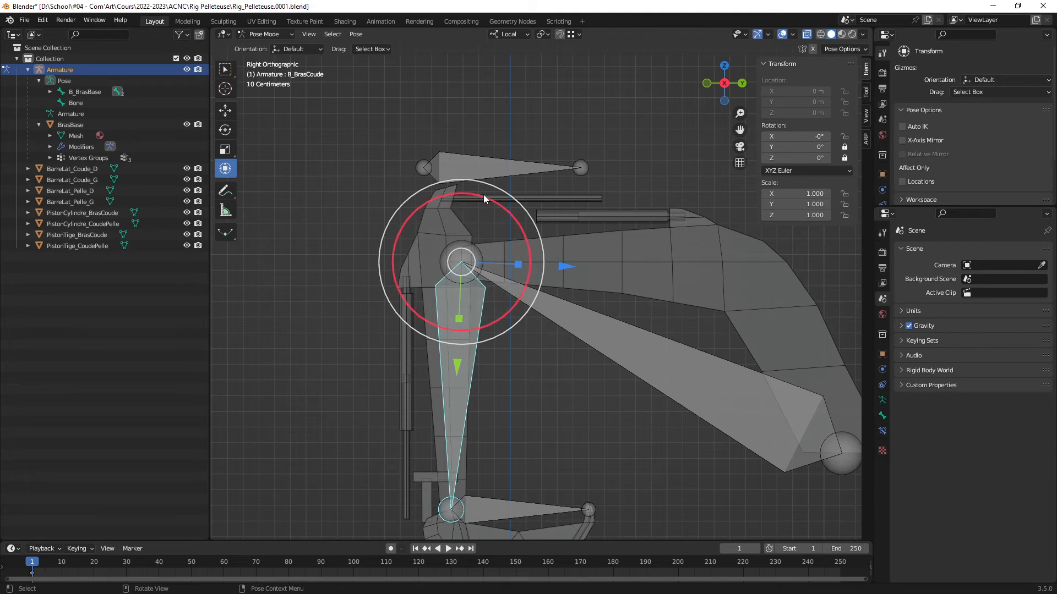
left_click_drag(483, 194, 487, 219)
key("ctrl+z")
Step: Test the rotation of the B_Pelle bucket bone about local X and cancel it
middle_click_drag(514, 355, 514, 376, "ctrl")
middle_click_drag(517, 488, 523, 416, "shift")
left_click(520, 413)
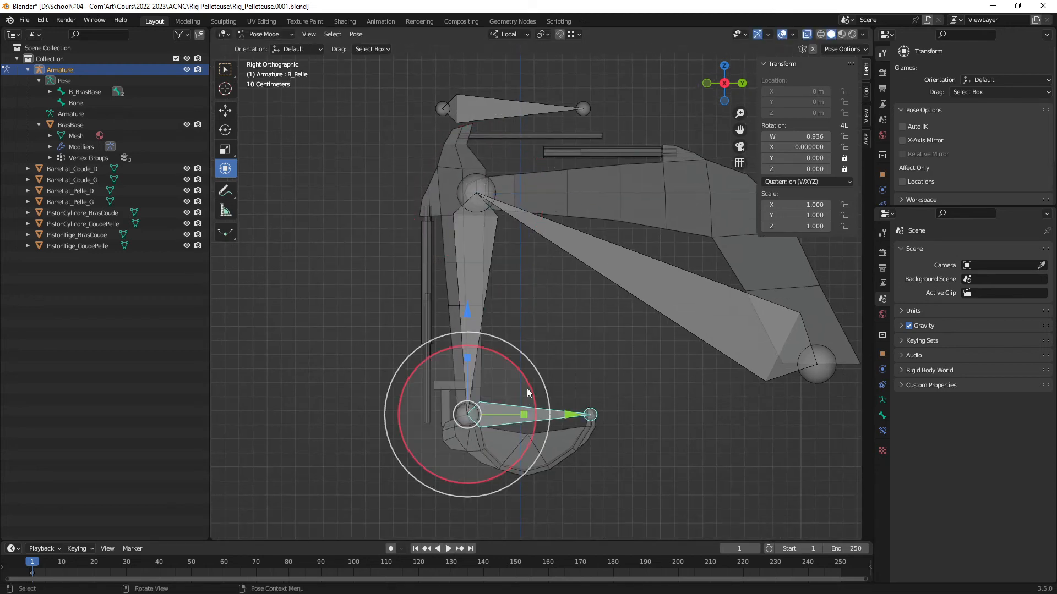
mouse_move(521, 374)
left_mouse_down()
mouse_move(483, 344)
mouse_move(523, 369)
mouse_move(536, 434)
mouse_move(534, 388)
mouse_move(490, 339)
mouse_move(528, 484)
mouse_move(495, 496)
mouse_move(529, 363)
mouse_move(501, 405)
mouse_move(517, 393)
left_mouse_up()
right_click(516, 394)
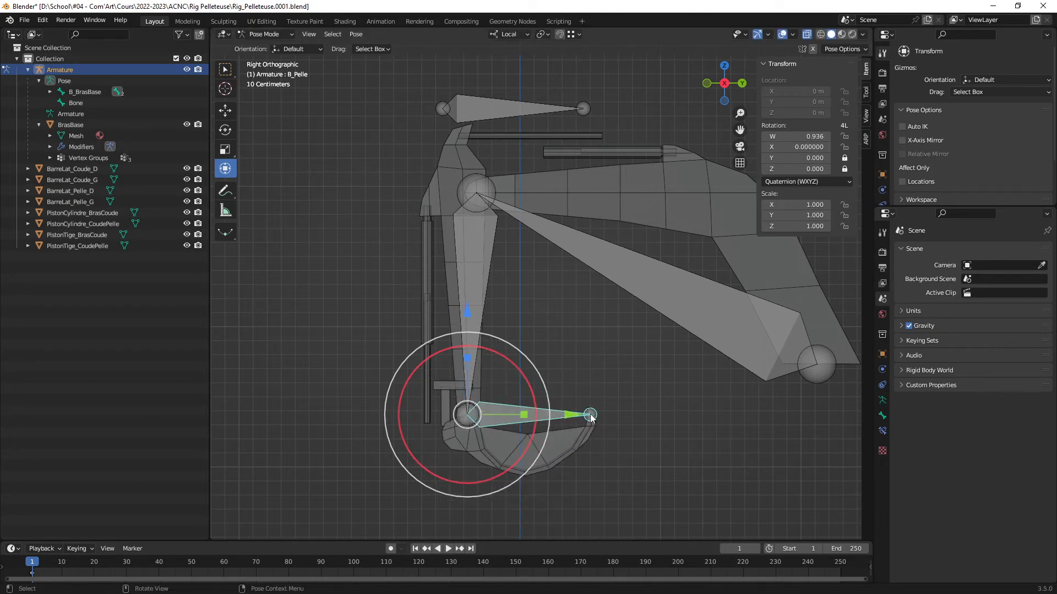
Step: Select the B_BrasCoude, B_Pelle and B_BrasBase bones in turn to examine the arm's bone chain, ending on B_BrasBase
left_click(492, 285)
left_click(628, 274)
left_click(500, 341)
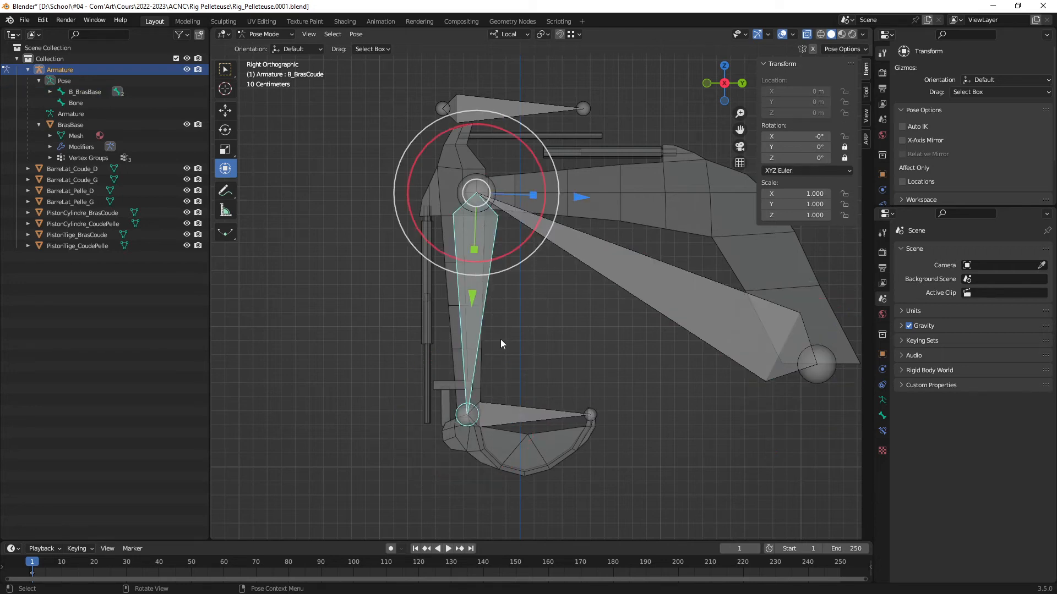
left_click(504, 413)
left_click(661, 322)
scroll(578, 297, "down", 2)
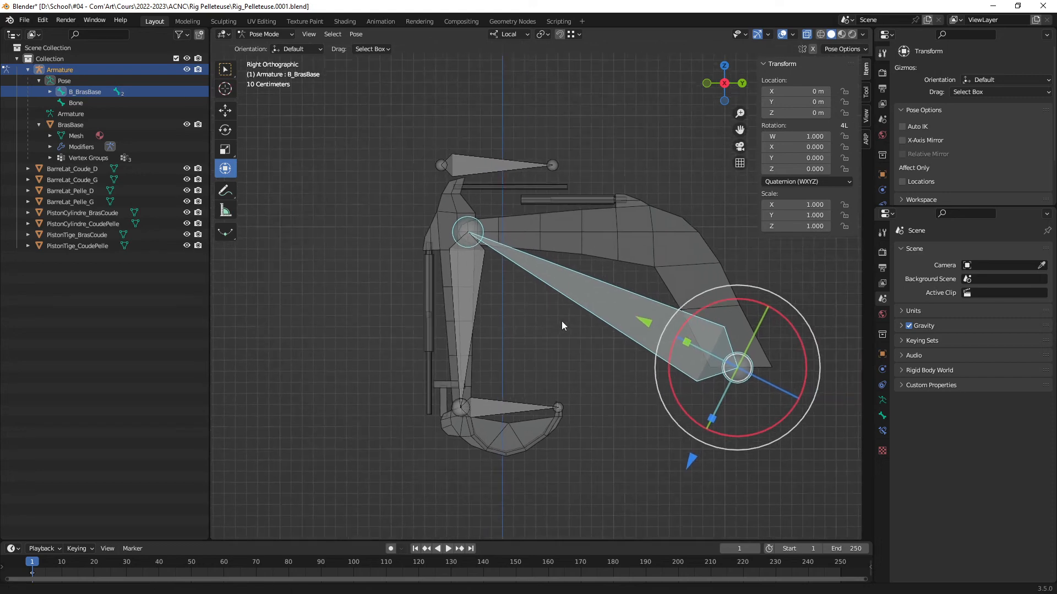
middle_click_drag(562, 325, 529, 332, "shift")
scroll(531, 326, "up", 1)
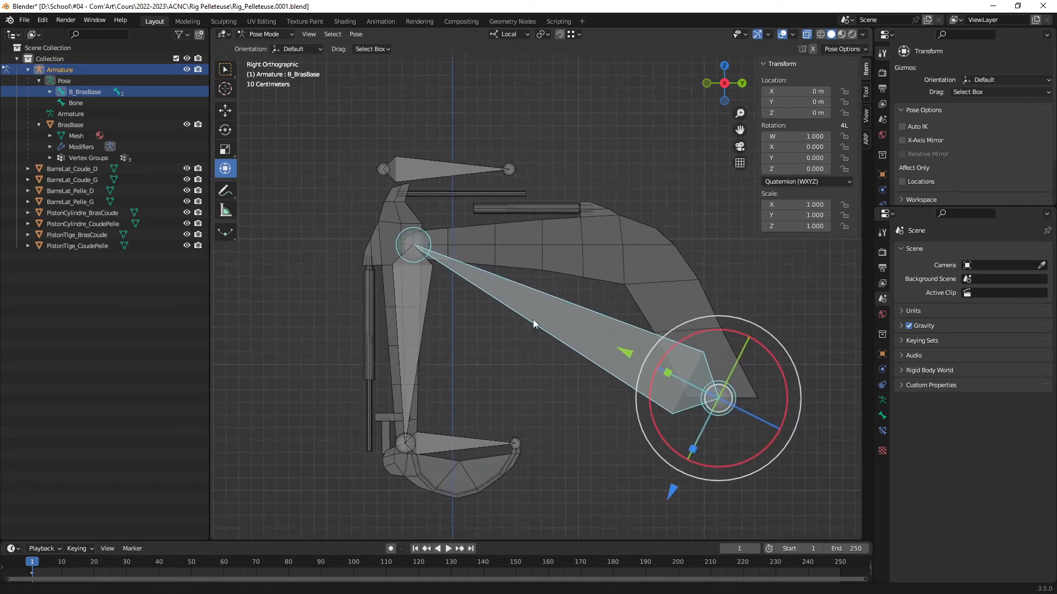
Step: Select the loose horizontal bone above the elbow and switch the armature to Edit Mode
scroll(528, 308, "up", 1)
middle_click_drag(521, 292, 522, 284, "shift")
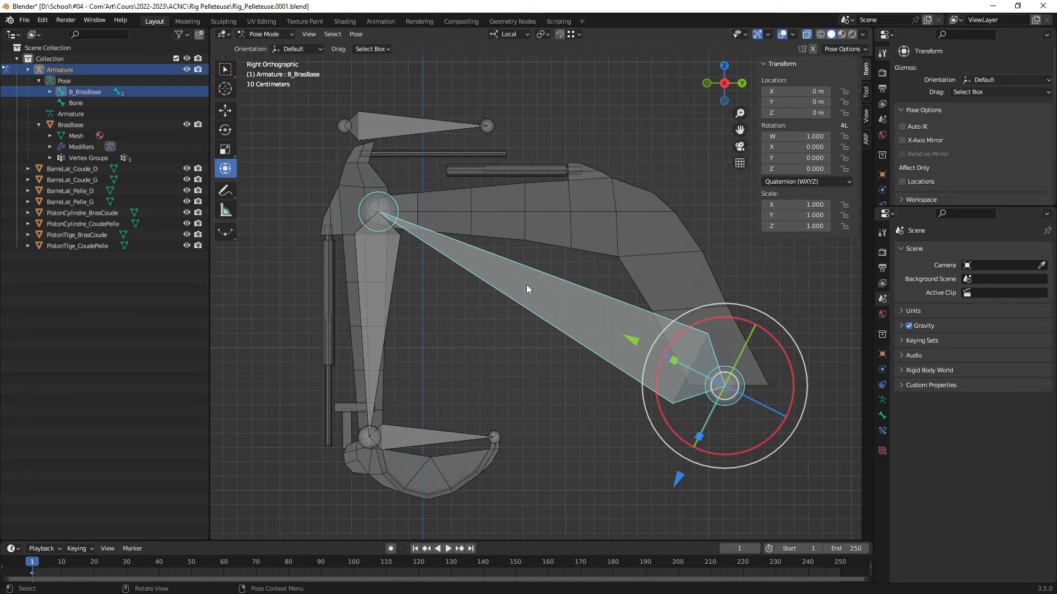
left_click(417, 135)
scroll(408, 171, "up", 2)
middle_click_drag(405, 157, 596, 378, "shift")
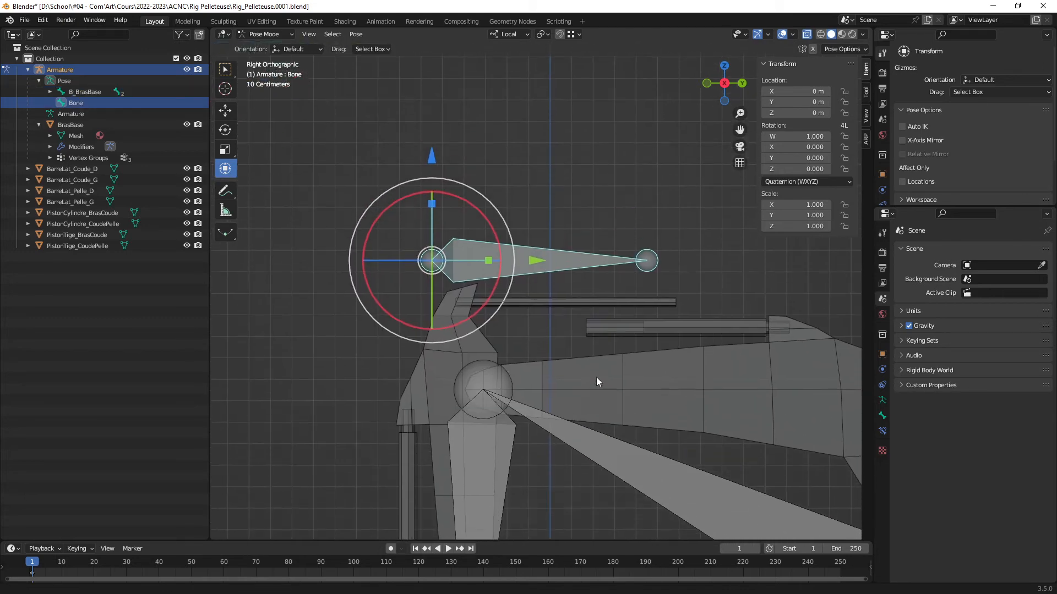
key("Tab")
scroll(549, 294, "up", 2)
middle_click_drag(530, 251, 504, 273, "shift")
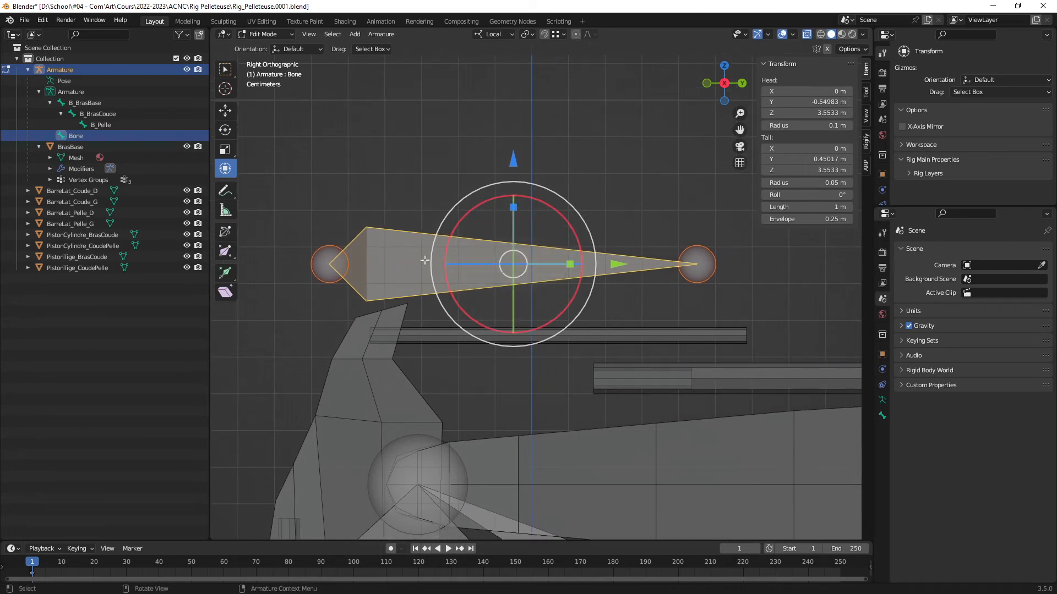
Step: Try moving only the loose bone's head along Z, and undo the move
left_click(322, 261)
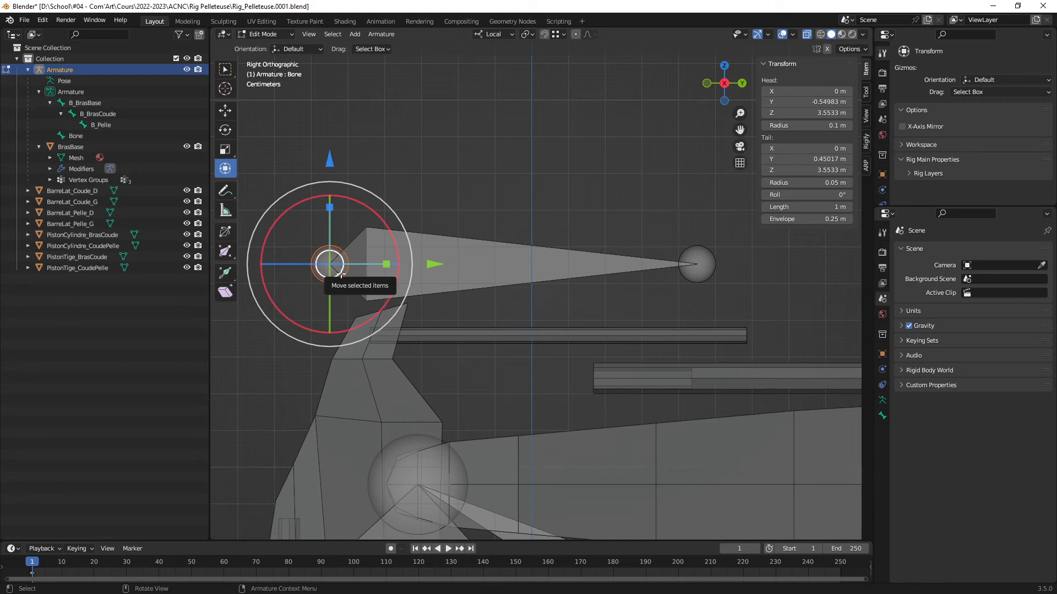
left_click_drag(330, 163, 344, 220)
key("ctrl+z")
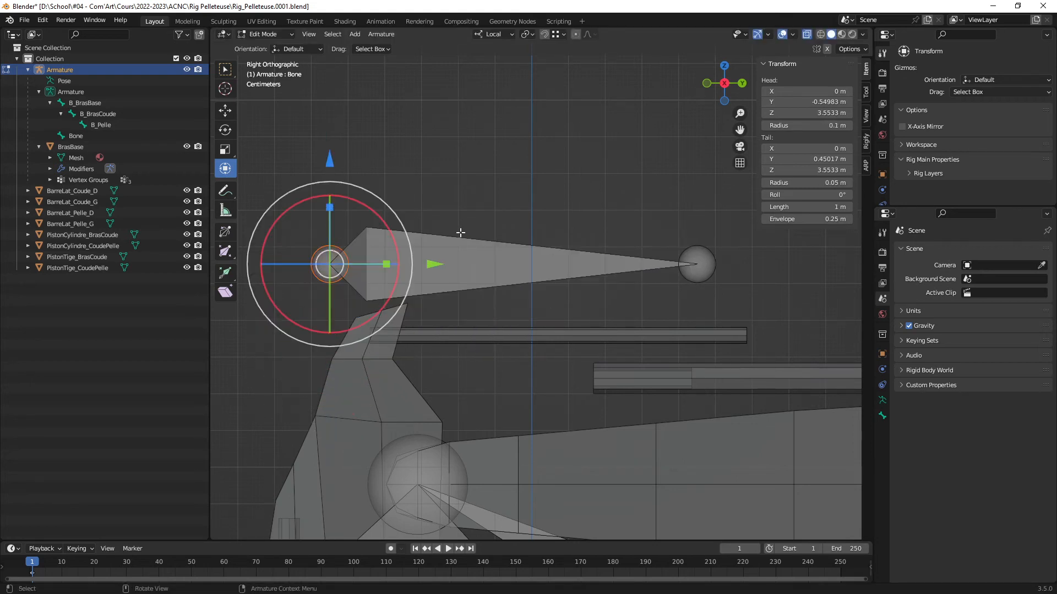
Step: Move the whole loose bone to about 3.60 m in Z and set the pivot point to Active Element
left_click(510, 265)
left_click_drag(508, 166, 503, 215)
left_click_drag(510, 172, 513, 164)
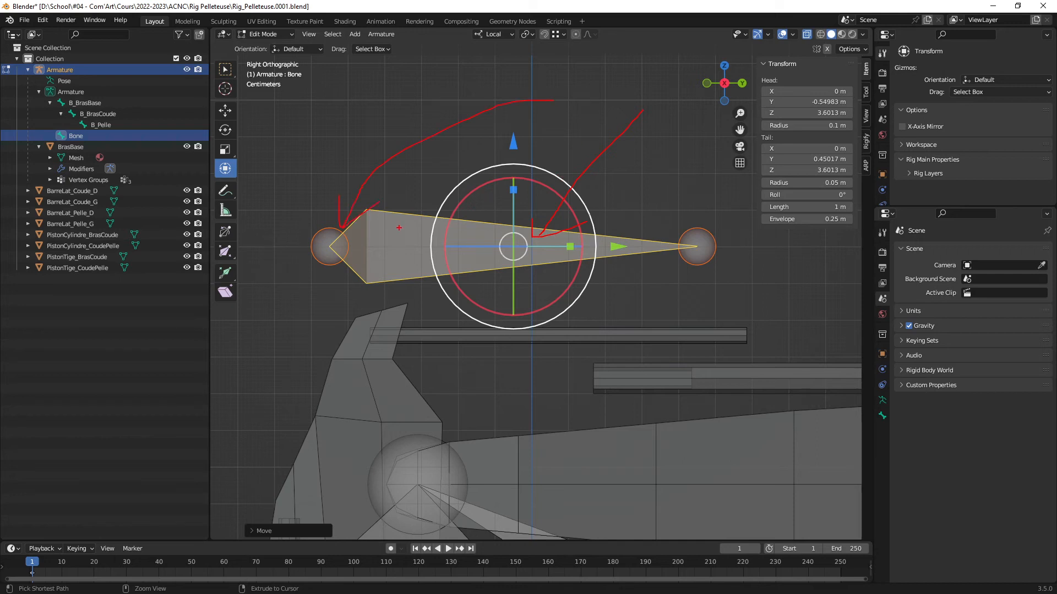
key("Escape")
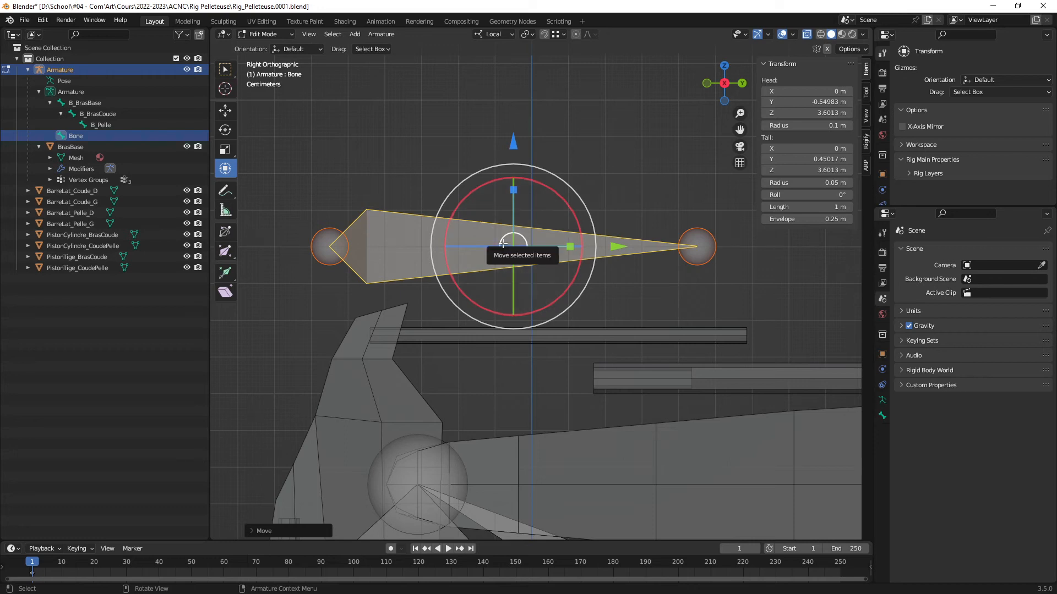
key("period")
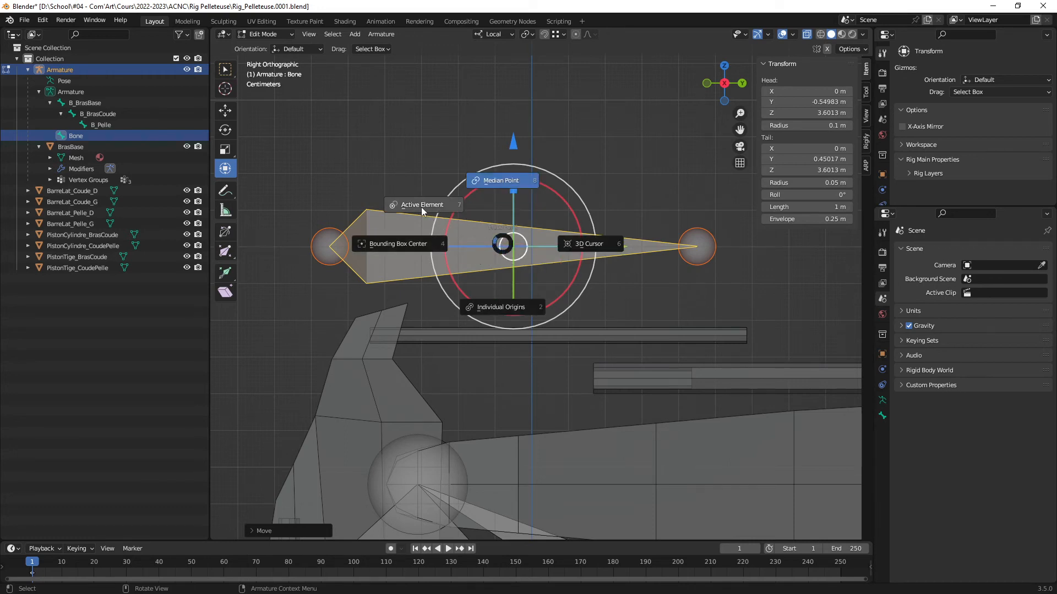
left_click(421, 207)
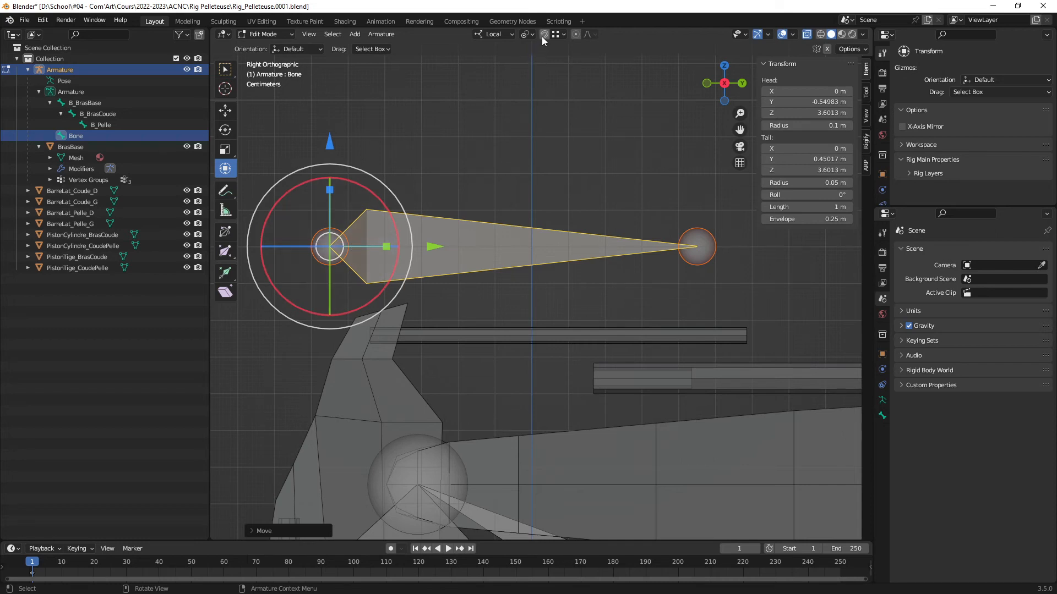
Step: Turn on snapping and lower the bone to about 3.36 m in Z, level with the upper piston rod
middle_click_drag(394, 231, 408, 204, "ctrl")
middle_click_drag(408, 205, 507, 229, "shift")
left_click_drag(349, 158, 404, 380)
middle_click_drag(403, 379, 529, 241, "ctrl")
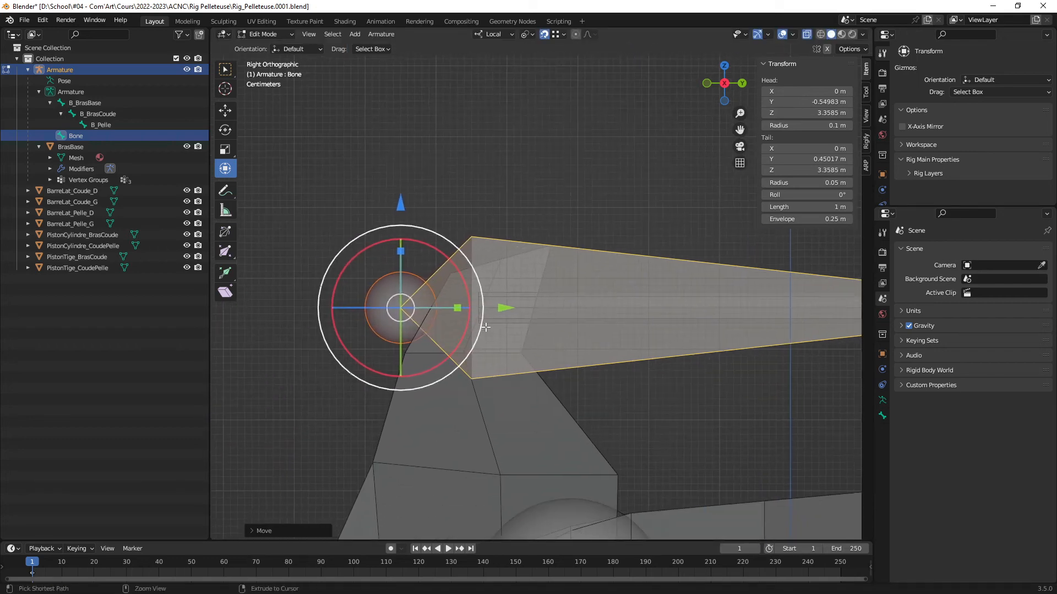
middle_click_drag(484, 325, 491, 260, "ctrl")
middle_click_drag(446, 311, 485, 310, "shift")
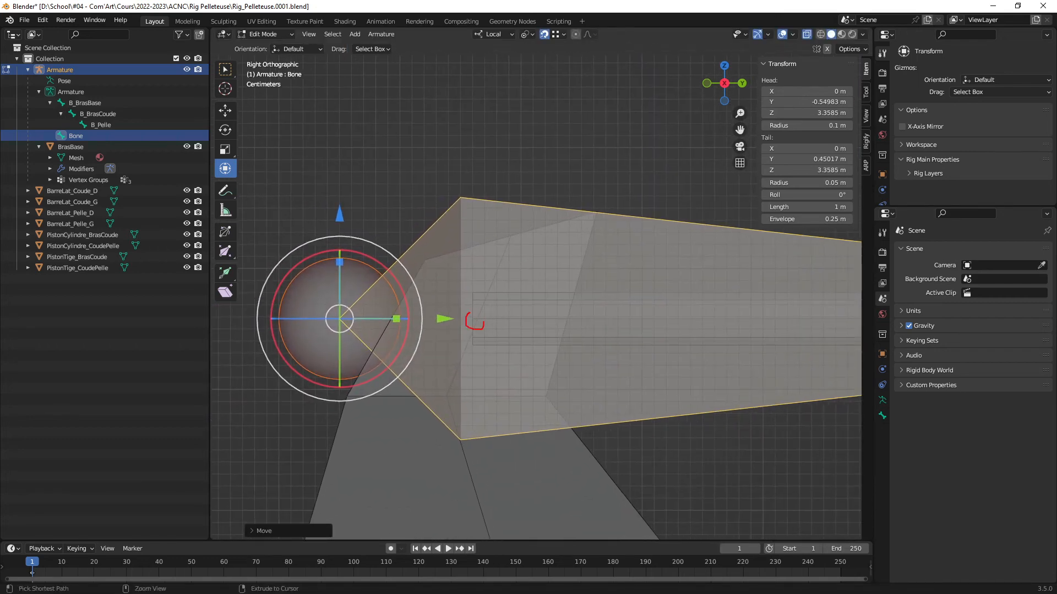
Step: Turn off snapping and move the bone along Y until its head sits at about -0.42 m, on the rod's elbow attachment
key("shift+Tab")
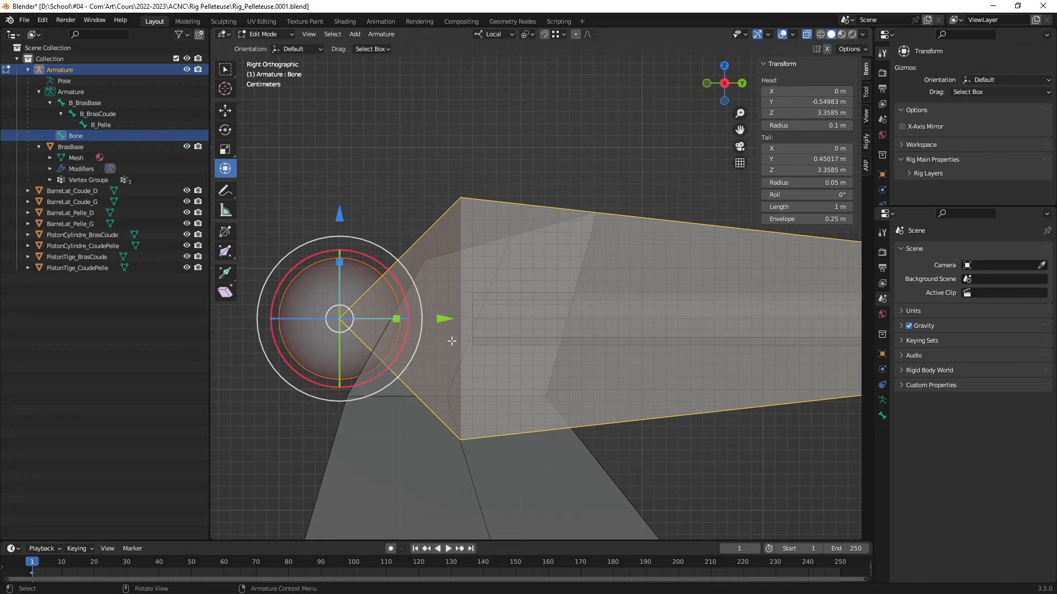
left_click_drag(441, 318, 608, 320)
scroll(502, 356, "down", 3)
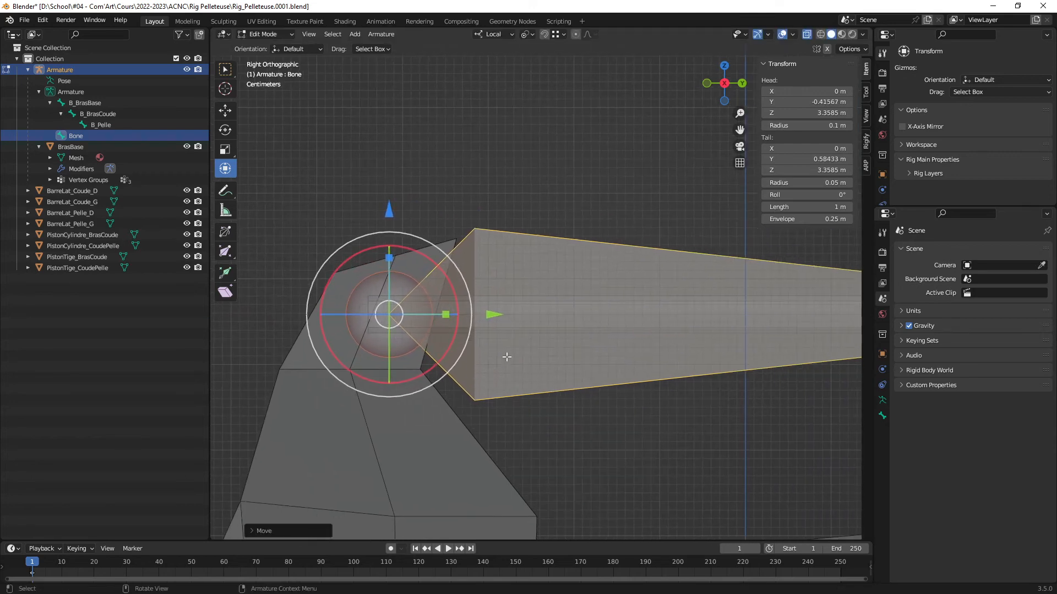
middle_click_drag(530, 360, 500, 323, "shift")
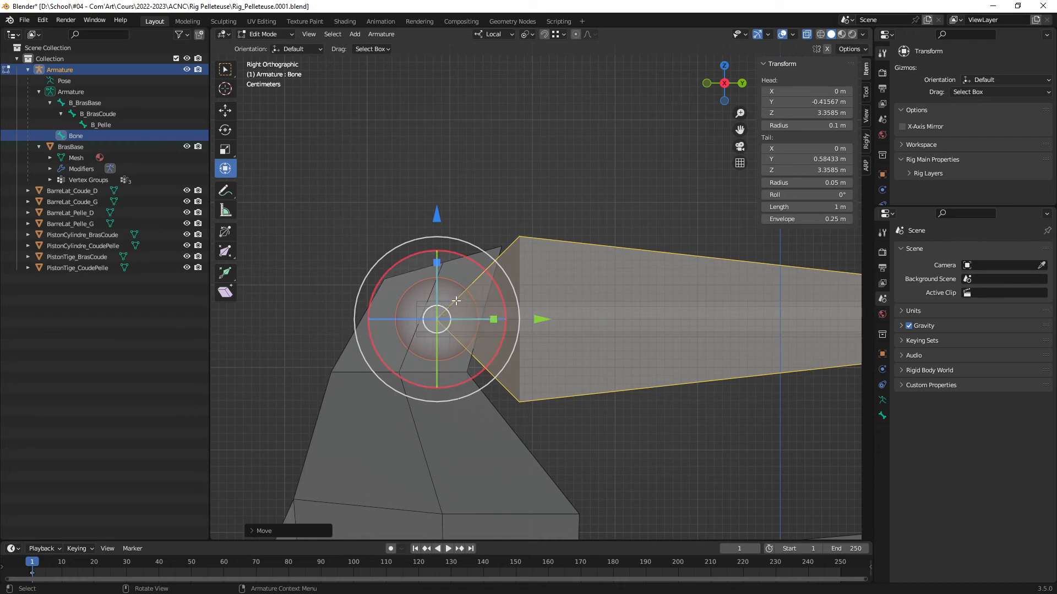
Step: Select the bone's tail, set the pivot to Median Point, and shorten the bone along Y to about 0.37 m
scroll(592, 327, "down", 2)
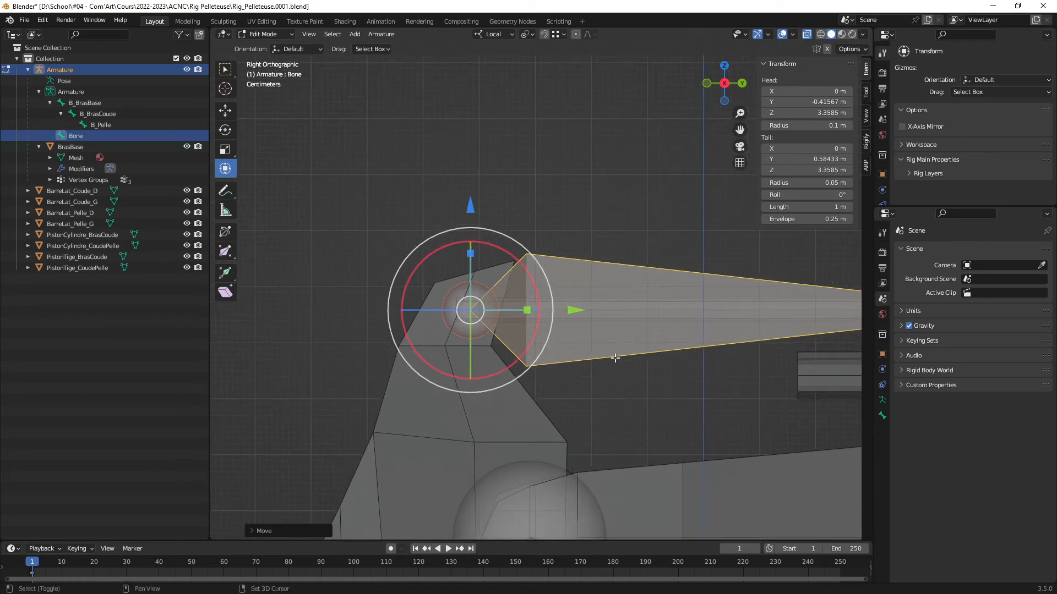
middle_click_drag(616, 358, 488, 361, "shift")
scroll(633, 348, "down", 1)
middle_click_drag(640, 350, 529, 360, "shift")
left_click(745, 322)
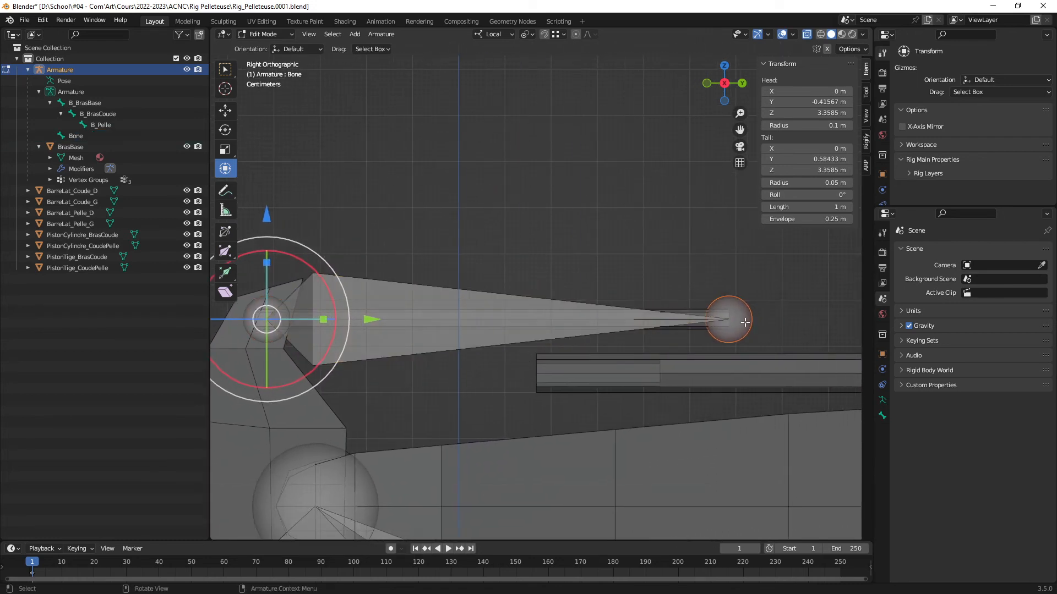
middle_click_drag(726, 326, 734, 325, "shift")
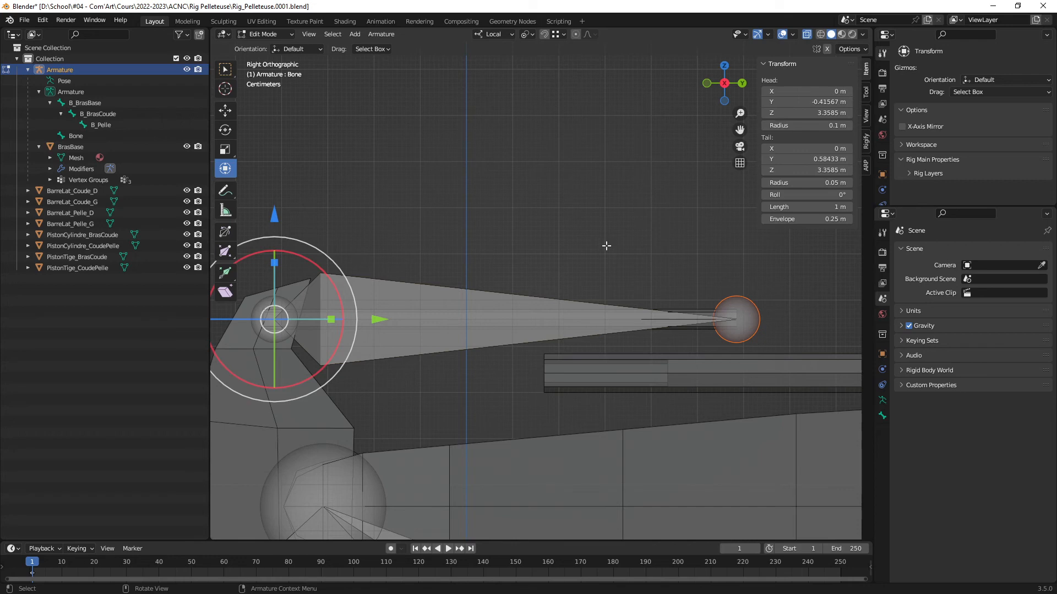
key("period")
left_click(610, 185)
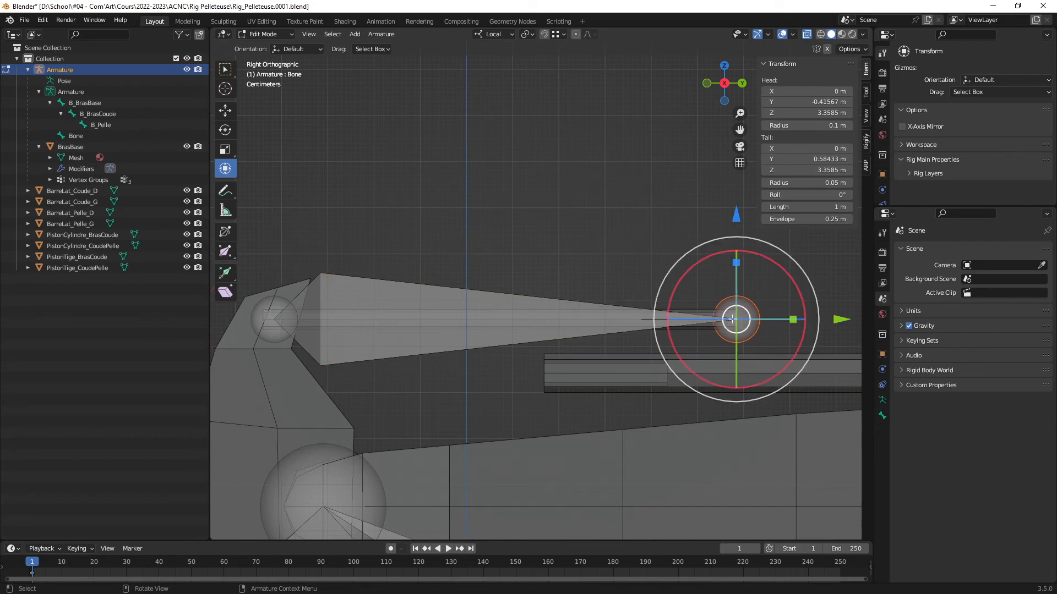
left_click_drag(838, 319, 533, 321)
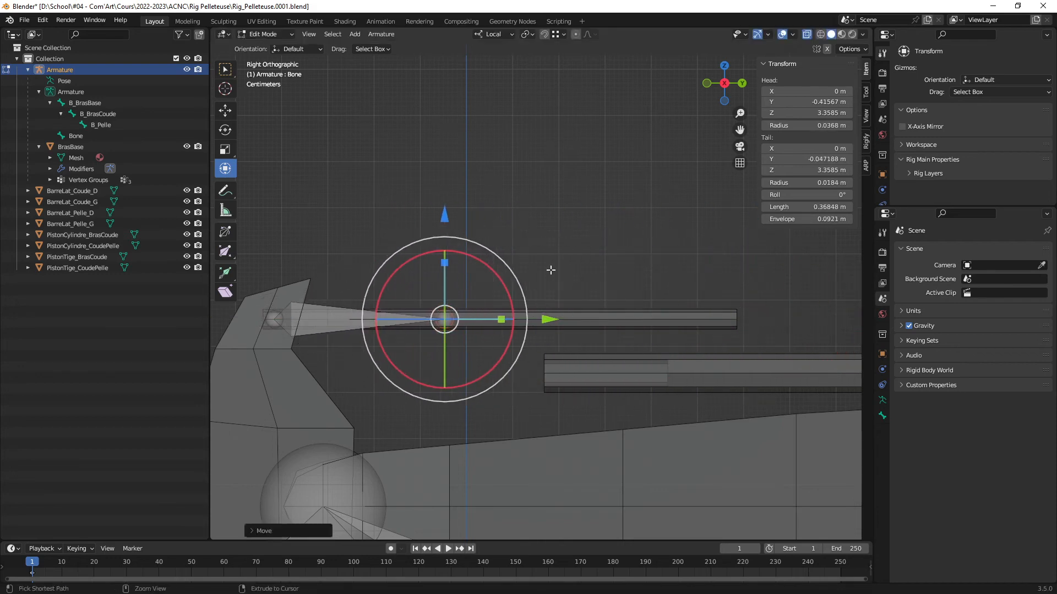
Step: Try moving the bone's tail to the opposite side of its head and elsewhere, and restore its position
middle_click_drag(550, 270, 636, 306, "ctrl")
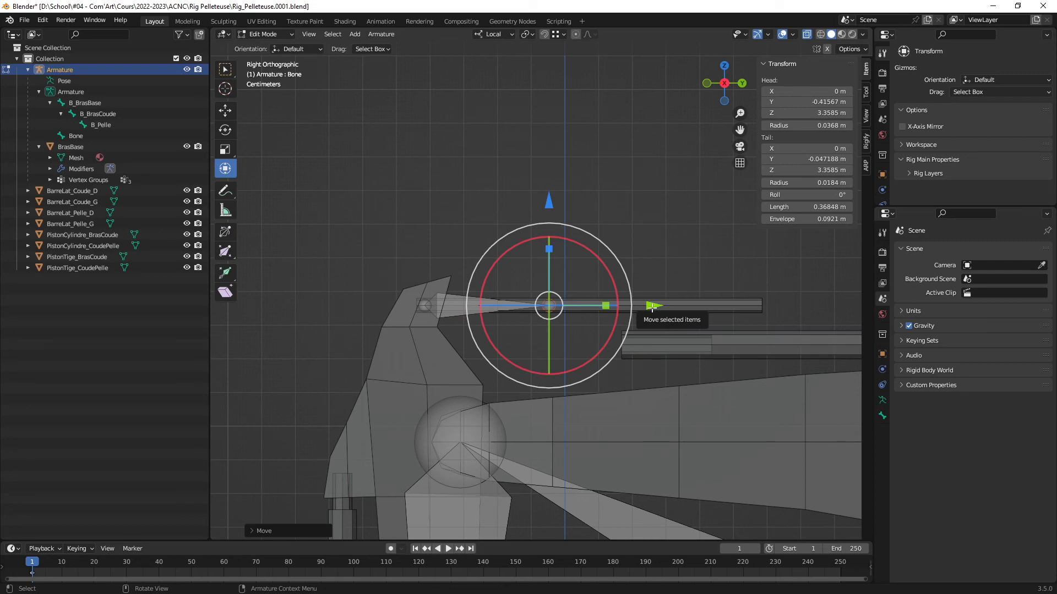
left_click_drag(652, 306, 369, 300)
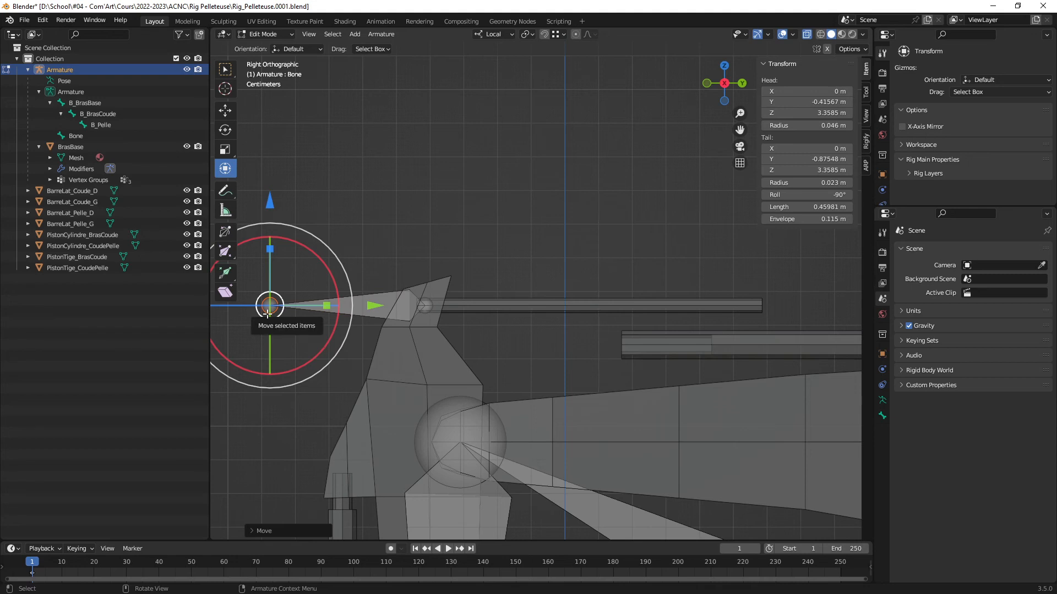
left_click_drag(267, 312, 543, 307)
left_click_drag(549, 205, 551, 133)
key("ctrl+z")
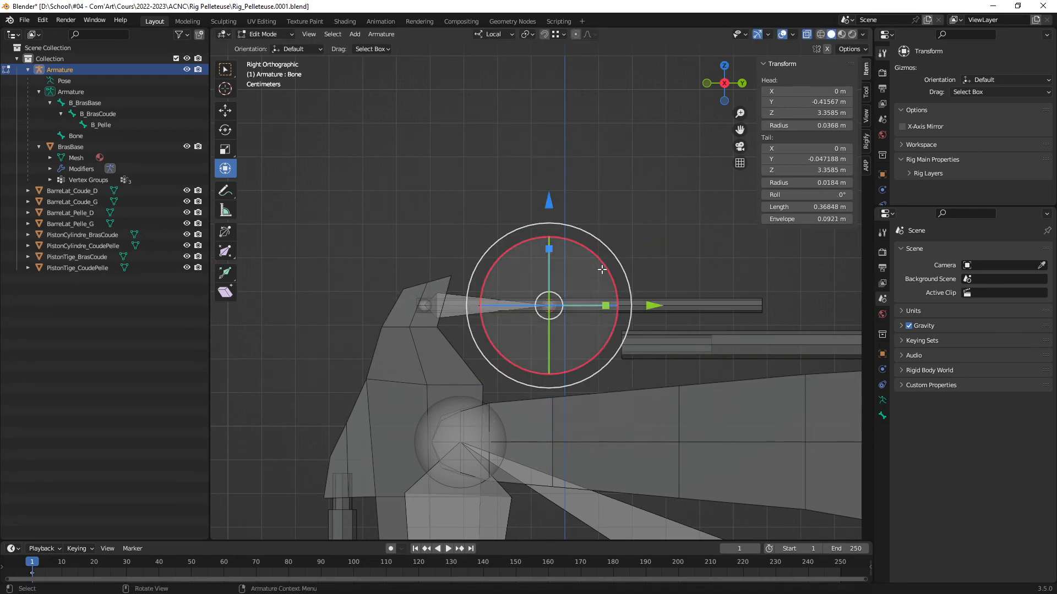
Step: Move the bone's tail along the piston rod to make the bone about 0.51 m long, and deselect it
middle_click_drag(618, 319, 645, 300, "ctrl")
middle_click_drag(644, 300, 529, 305, "shift")
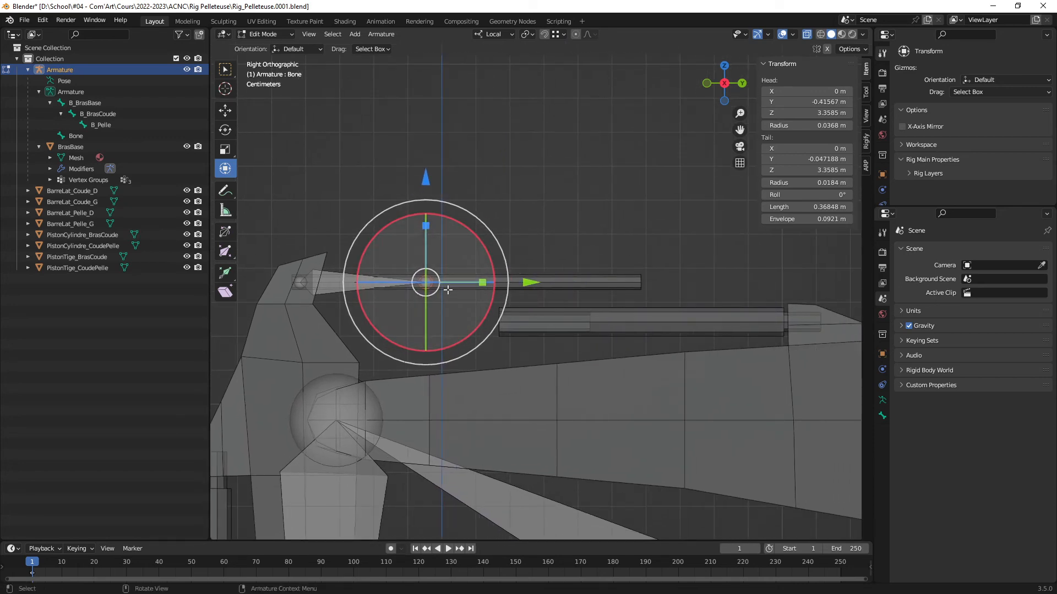
left_click_drag(527, 282, 576, 290)
left_click(578, 233)
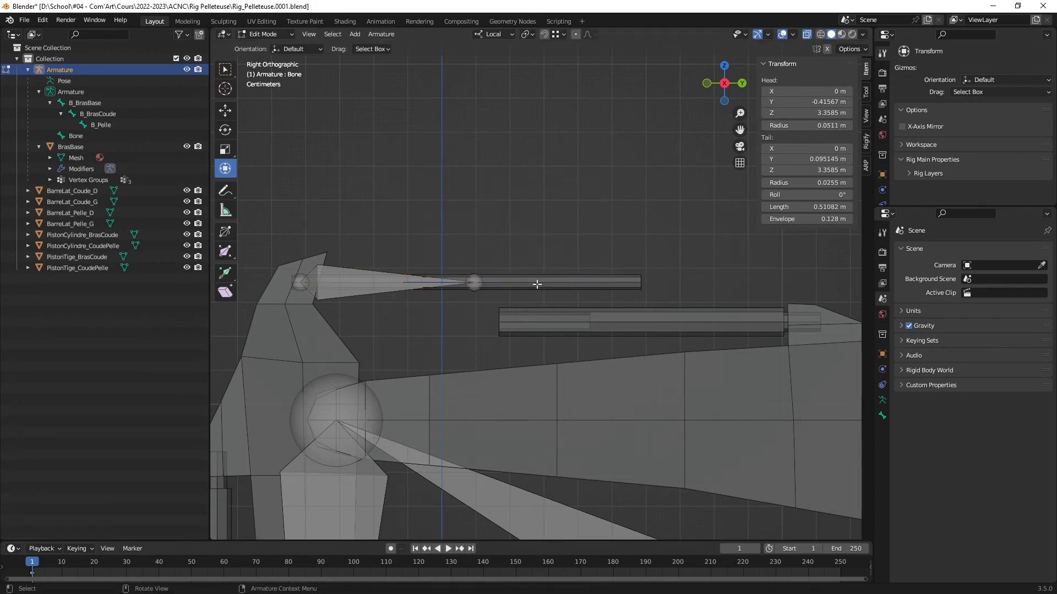
Step: Rename the short bone on the upper piston rod as B_PistonCoudeSup
middle_click_drag(536, 285, 596, 310, "ctrl")
left_click(378, 281)
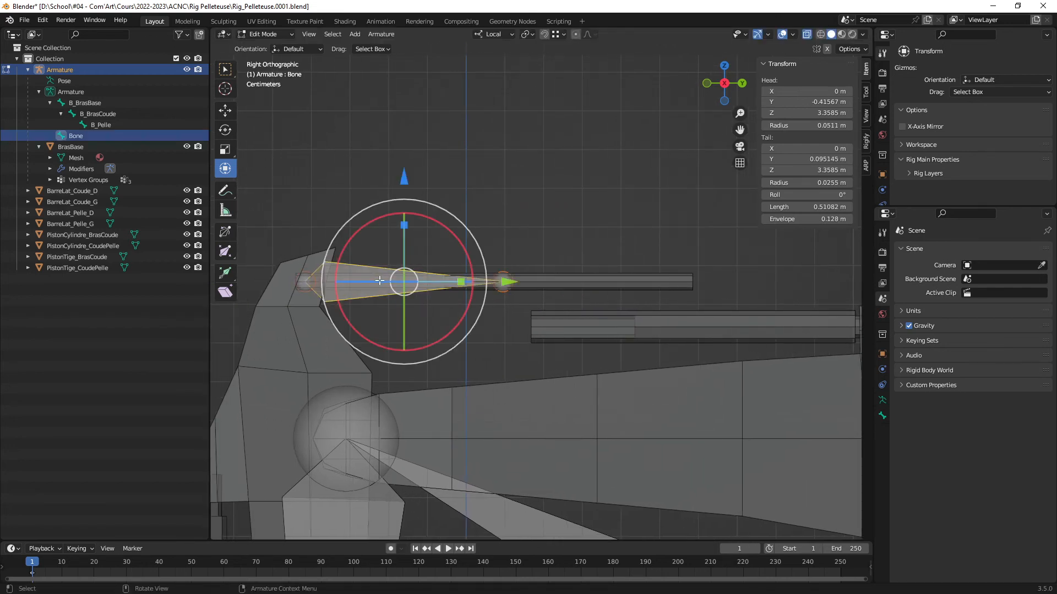
double_click(88, 136)
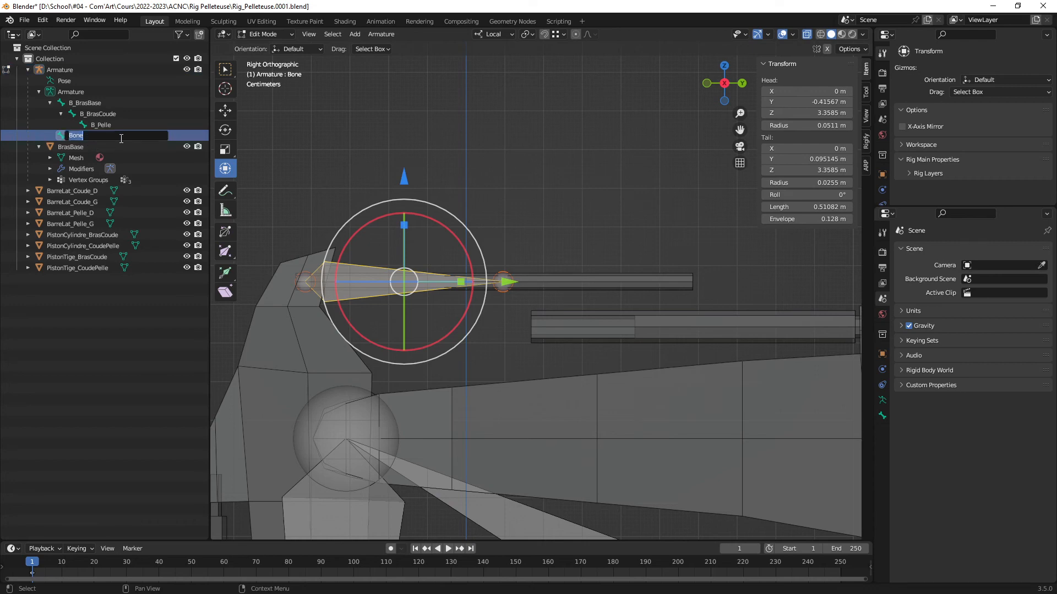
type("B_PistonCoudeSup")
key("Return")
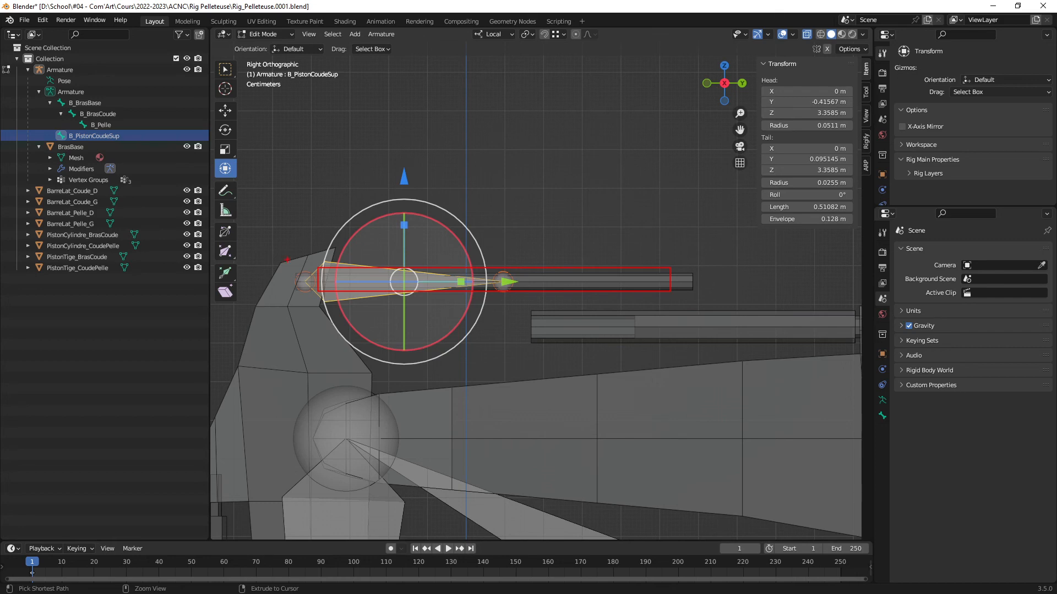
Step: Deselect the piston rod bone and add a new bone to the armature at the 3D cursor
mouse_move(348, 260)
left_mouse_down()
mouse_move(327, 373)
mouse_move(391, 433)
left_mouse_up()
key("Escape")
scroll(545, 307, "down", 3)
middle_click_drag(552, 349, 517, 213, "shift")
left_click(612, 158)
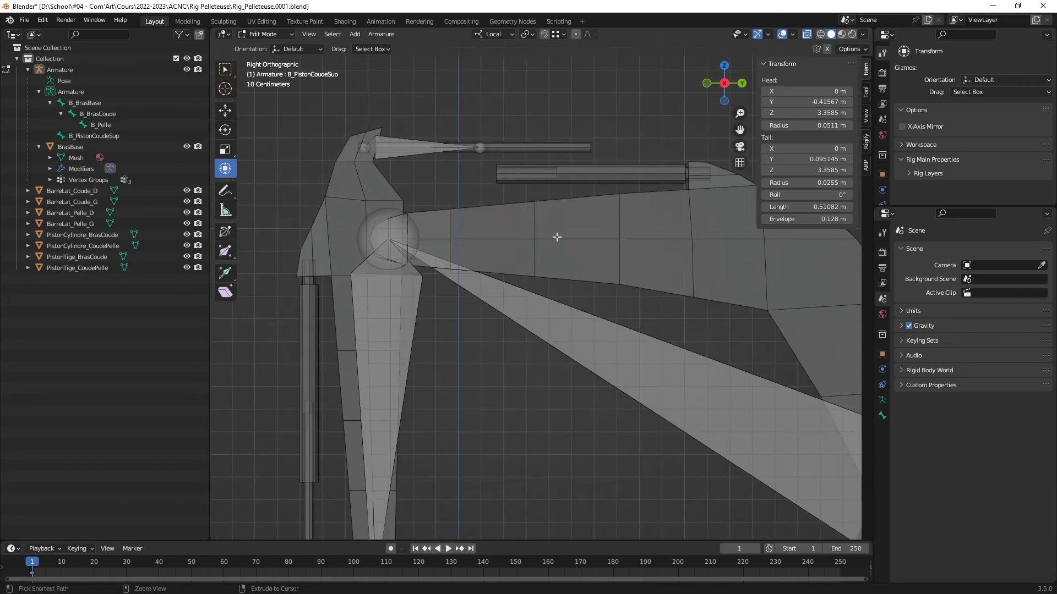
scroll(557, 237, "down", 5)
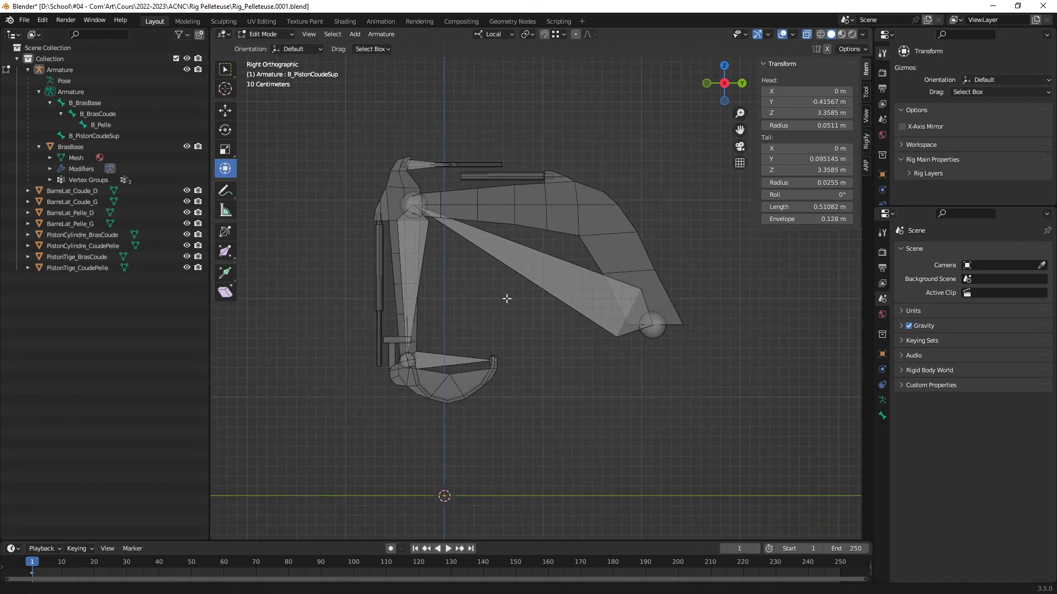
middle_click_drag(507, 299, 507, 296, "shift")
key("shift")
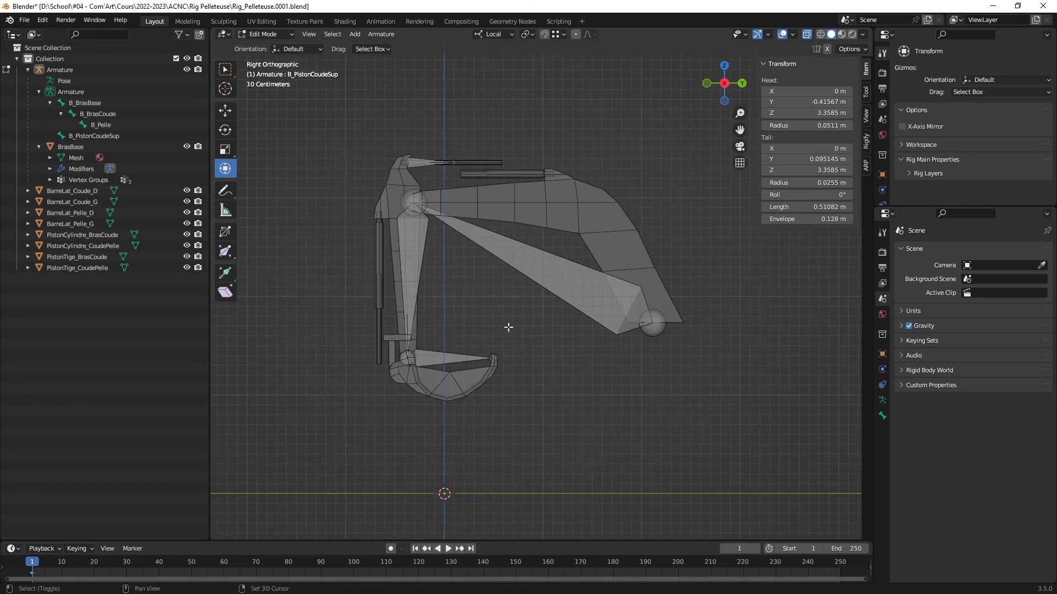
key("shift+a")
left_click(443, 447)
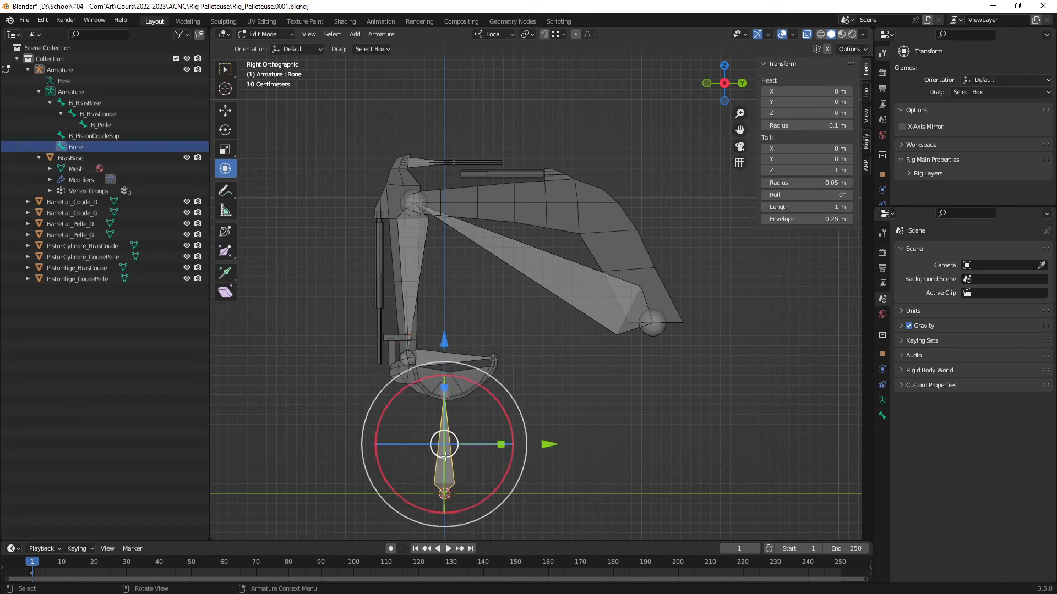
Step: Move the new bone above the upper piston cylinder and rotate it 90° so its tail points toward the elbow
key("g")
left_click(546, 130)
middle_click_drag(581, 213, 626, 518, "ctrl")
middle_click_drag(628, 421, 597, 206, "ctrl")
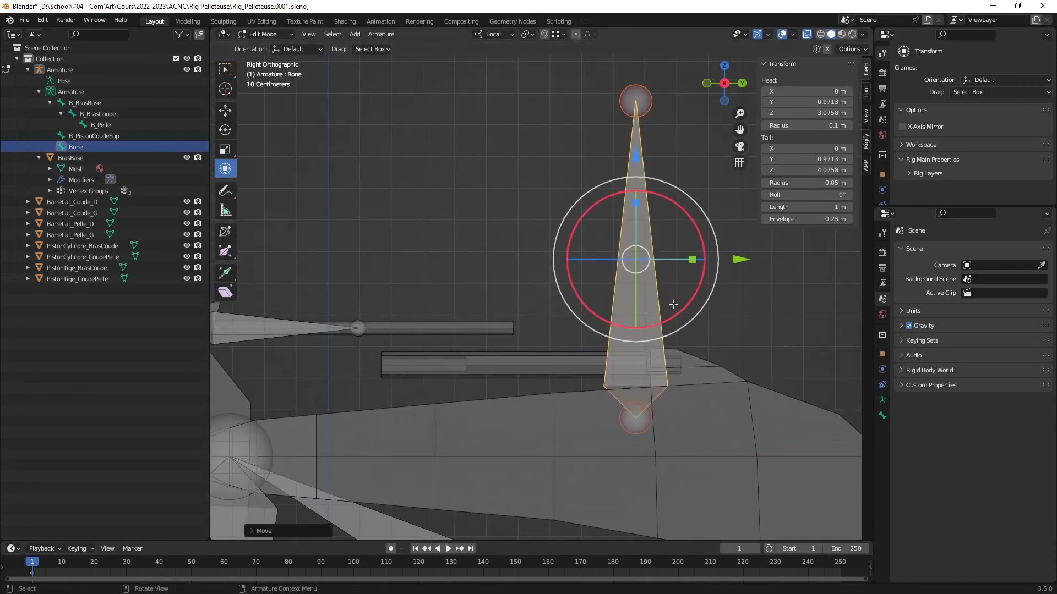
left_click_drag(596, 204, 546, 325)
middle_click_drag(634, 264, 591, 270, "shift")
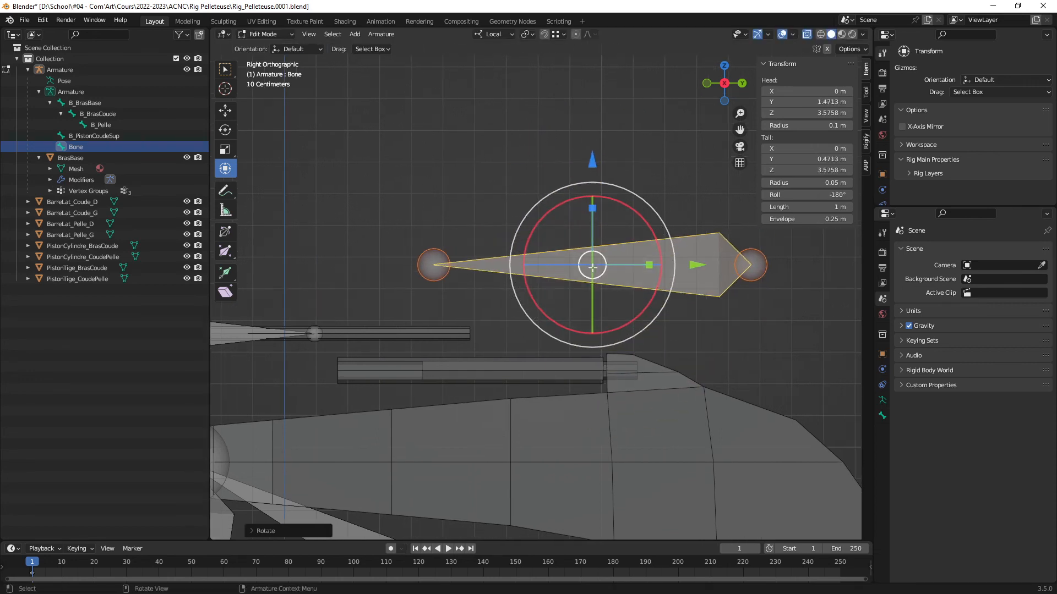
Step: Move the new bone closer to the cylinder, placing its head at about Y 1.11 m and Z 3.42 m, and deselect it
left_click_drag(591, 160, 599, 216)
left_click_drag(698, 316, 605, 354)
scroll(605, 355, "up", 2)
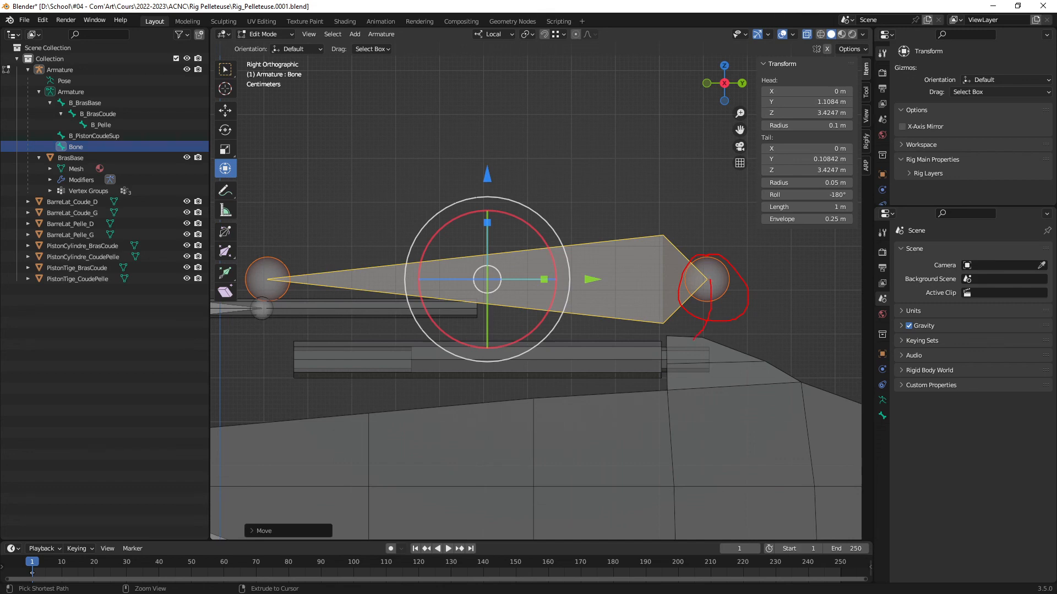
key("Escape")
left_click(623, 364)
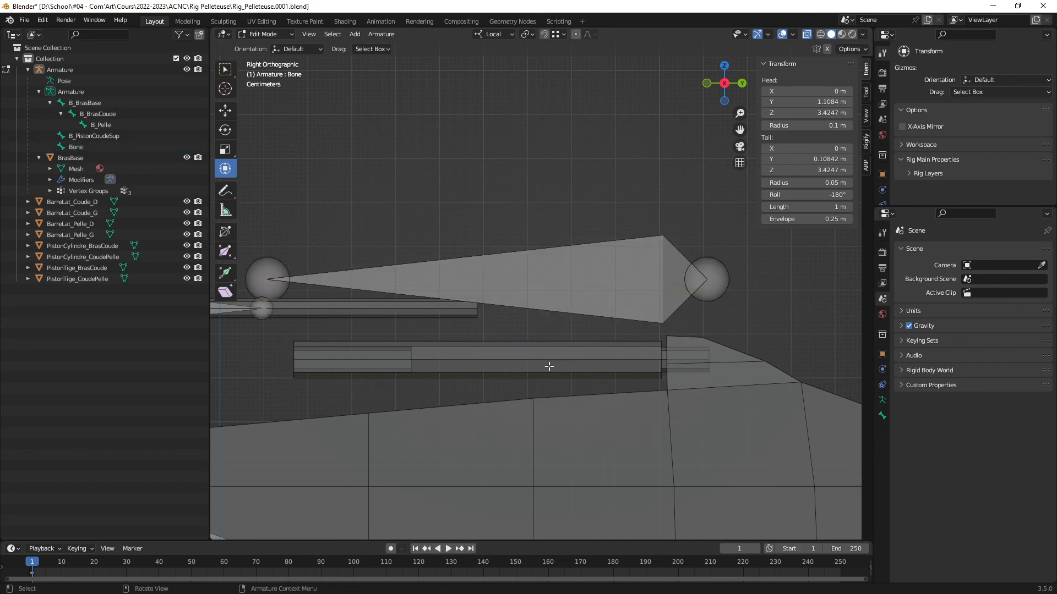
Step: Restore the selection of the new bone above the upper piston cylinder and set the pivot point to Active Element
key("ctrl+z")
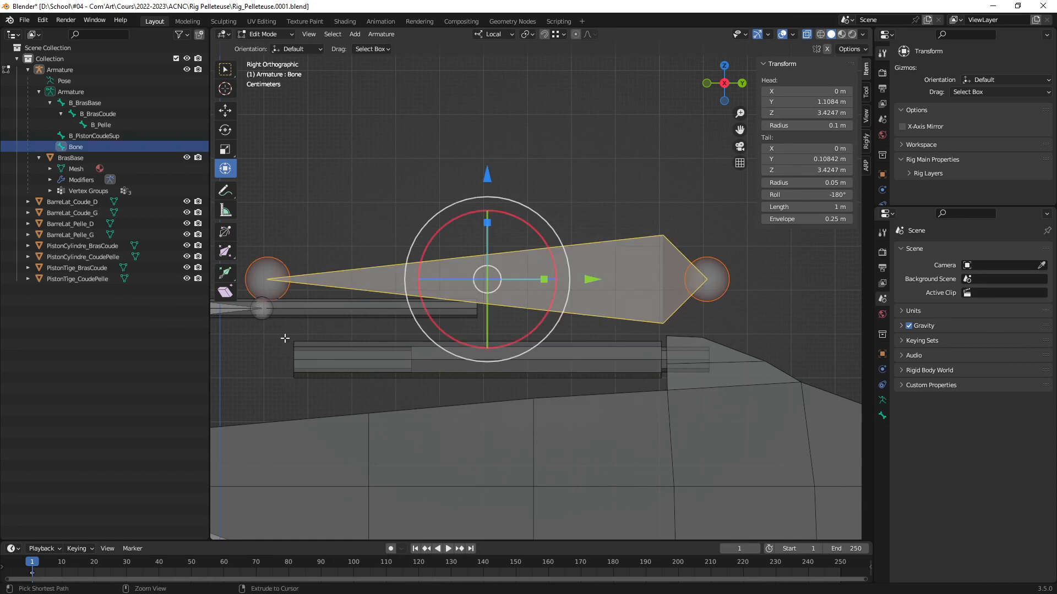
left_click_drag(278, 335, 723, 399, "ctrl")
key("Escape")
key("period")
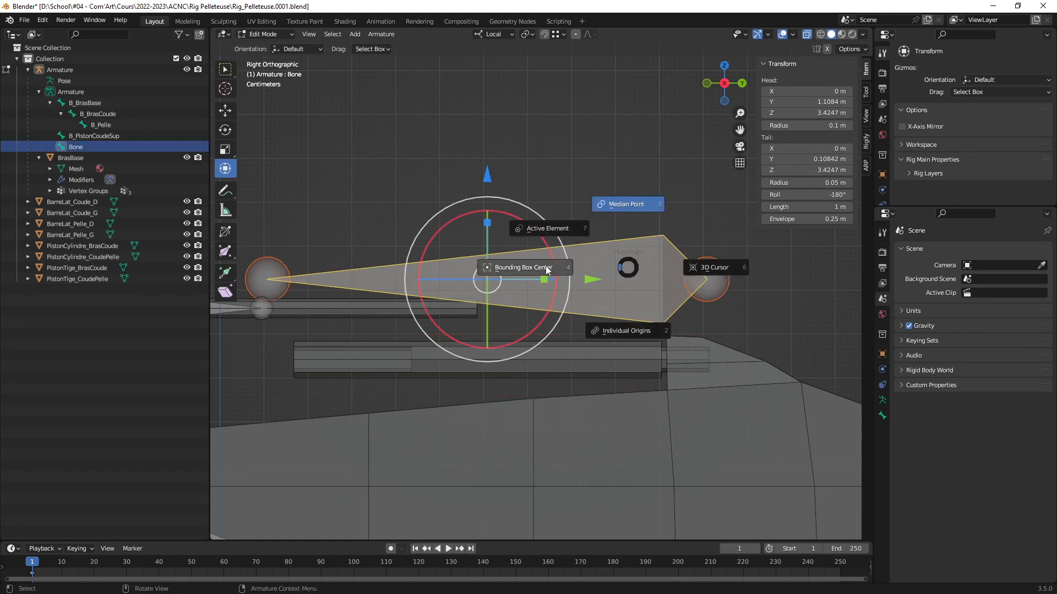
left_click(555, 235)
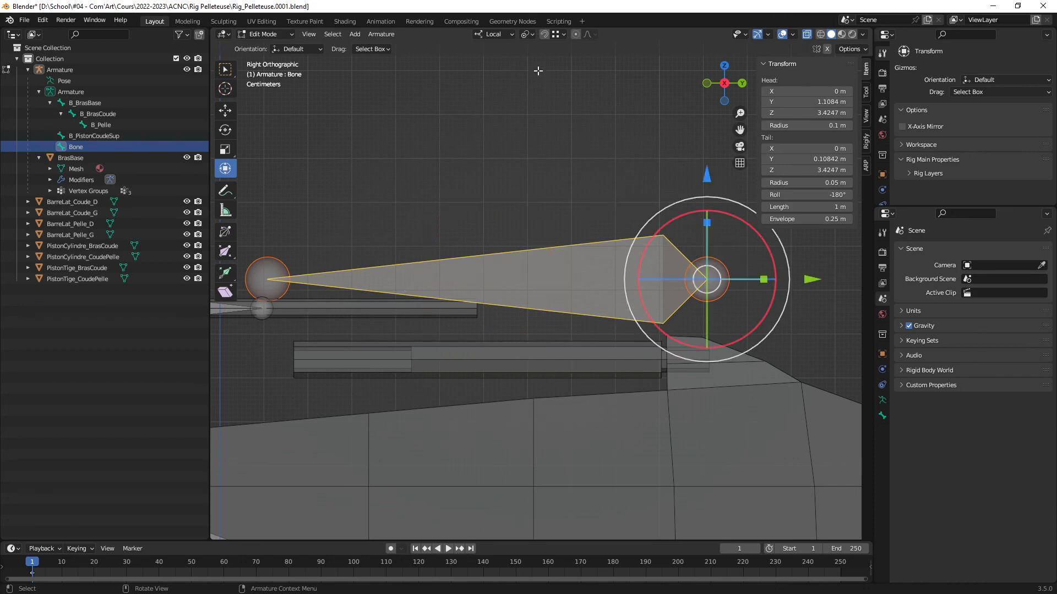
Step: Move the new bone onto the upper piston cylinder, placing its head at about Y 1.07 m and Z 3.24 m
left_click(544, 34)
left_click_drag(707, 178, 710, 360)
scroll(722, 392, "up", 3)
middle_click_drag(821, 421, 653, 367, "shift")
scroll(724, 350, "up", 3)
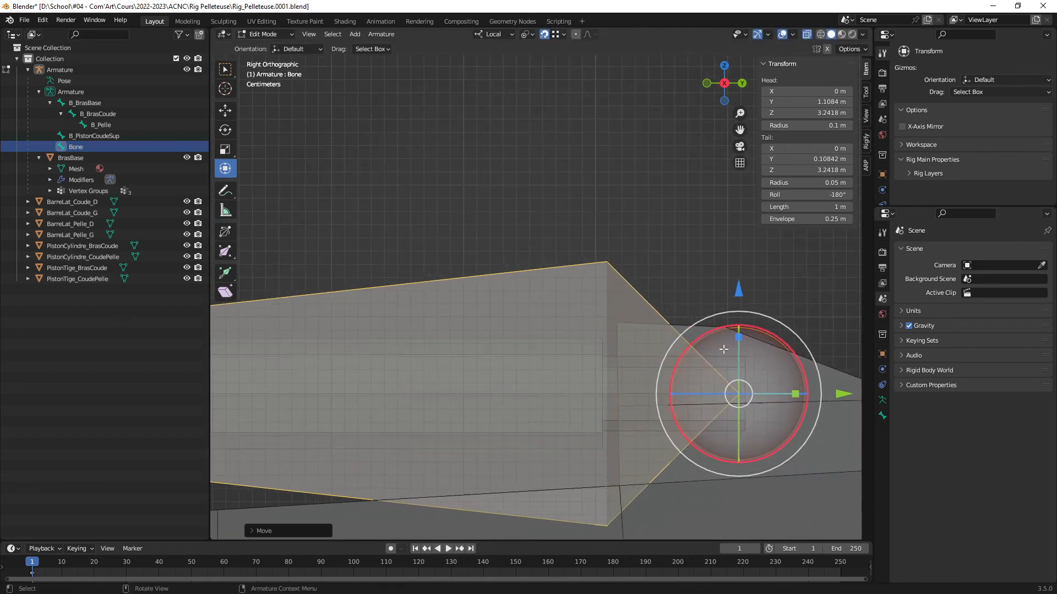
middle_click_drag(723, 349, 626, 305, "shift")
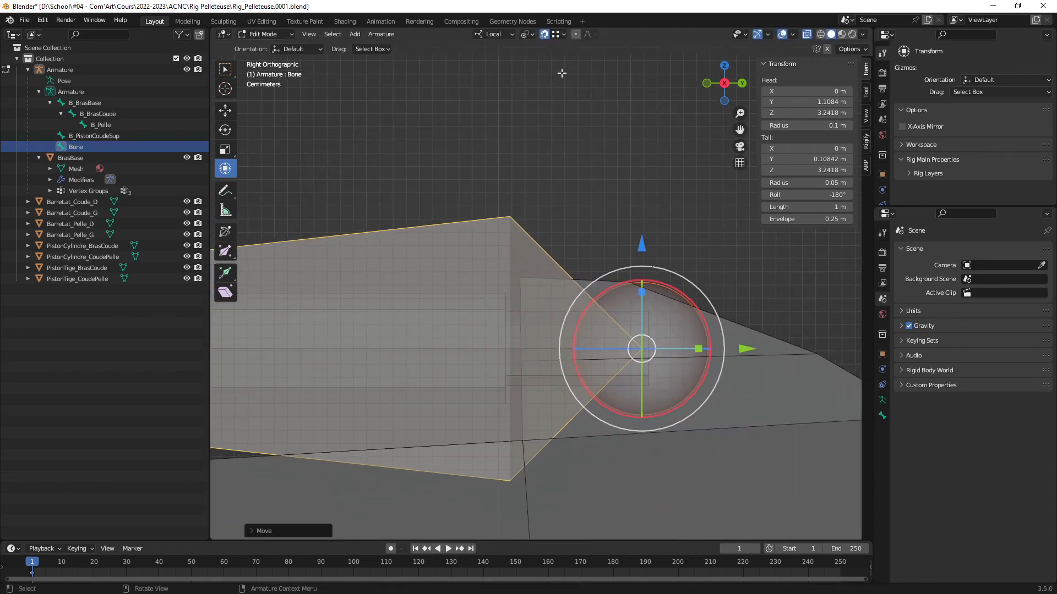
left_click_drag(745, 348, 691, 345)
scroll(683, 343, "down", 8)
middle_click_drag(259, 293, 414, 312, "shift")
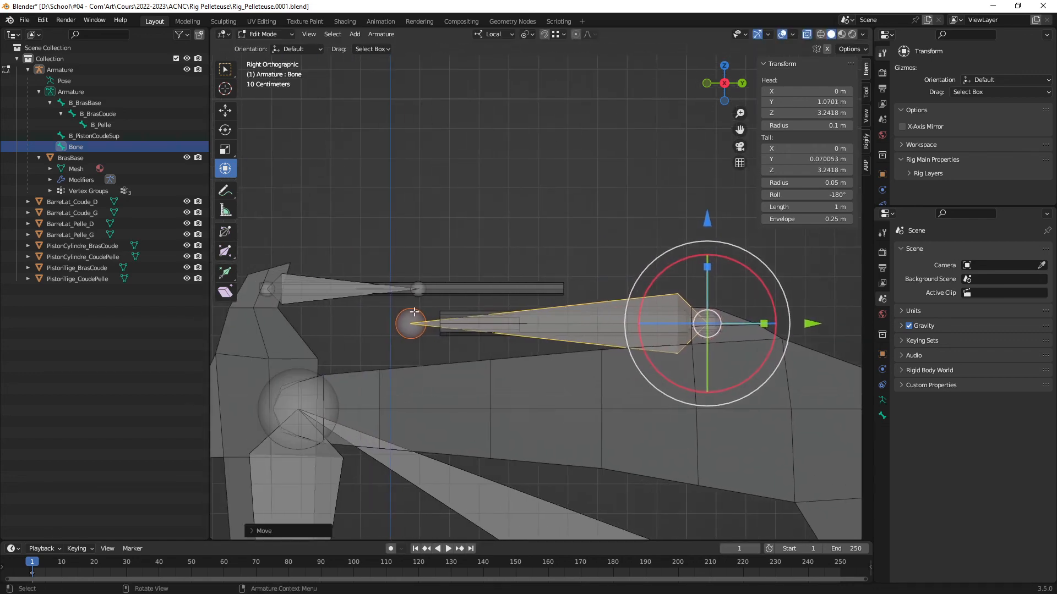
Step: Select the cylinder bone's tail, set the pivot to Median Point and shorten the bone along the cylinder to about 0.435 m
left_click(405, 315)
key("period")
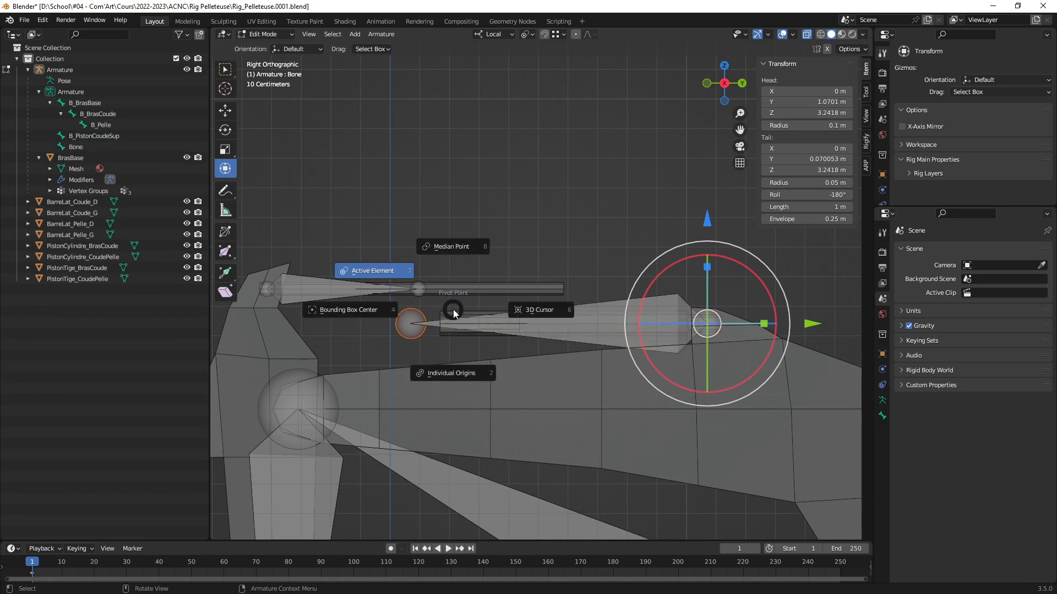
left_click(437, 248)
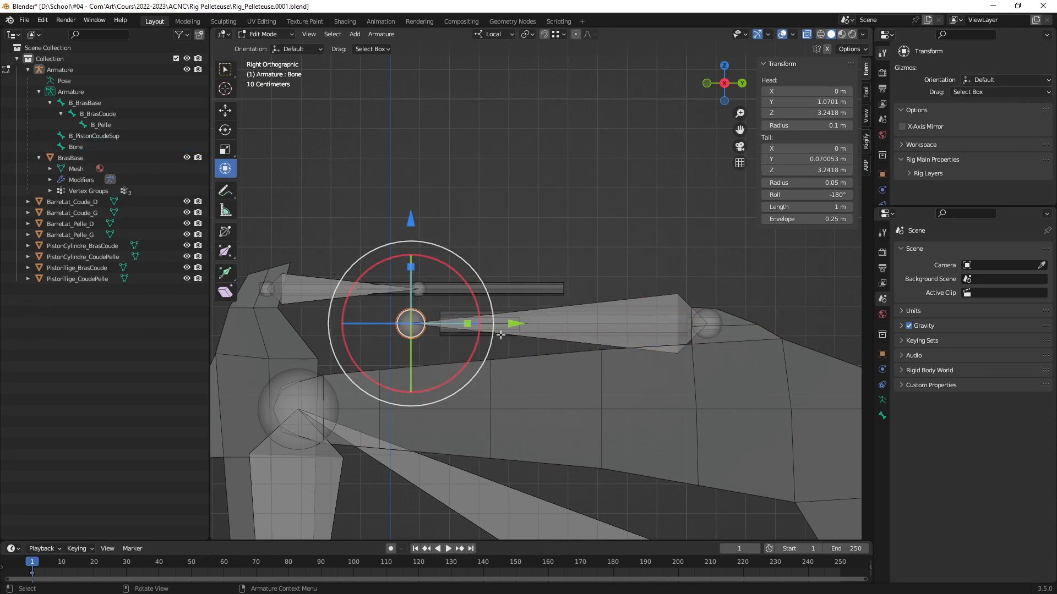
left_click_drag(513, 323, 688, 327)
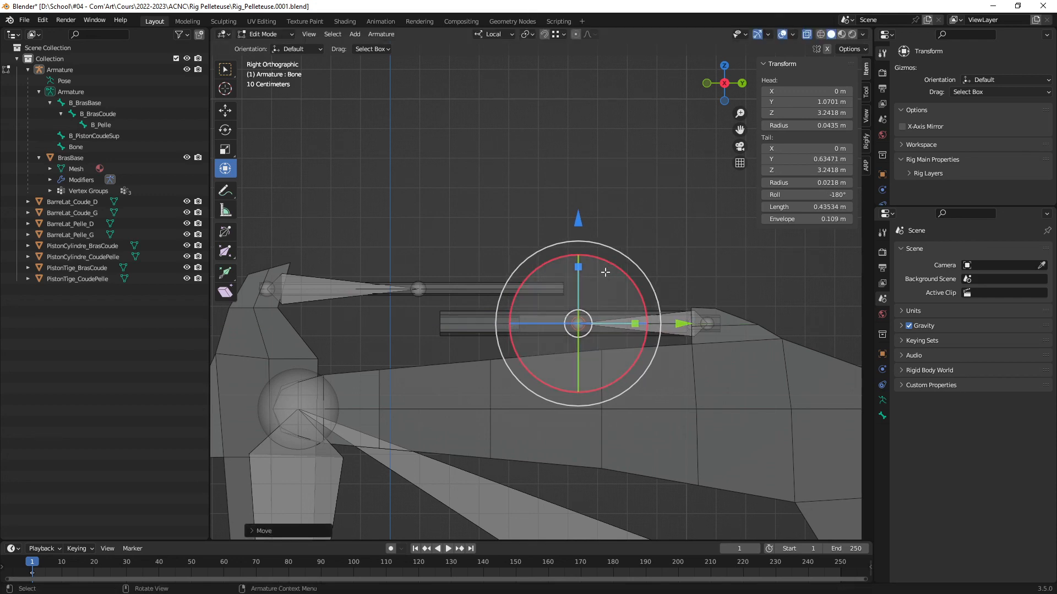
scroll(587, 290, "up", 2)
scroll(587, 290, "down", 3)
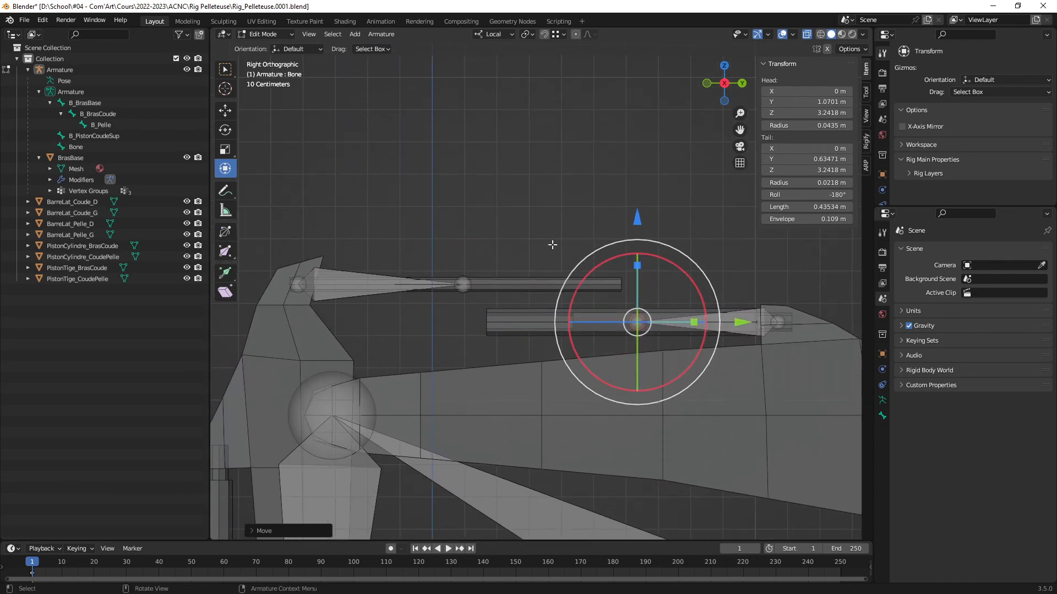
key("ctrl+z")
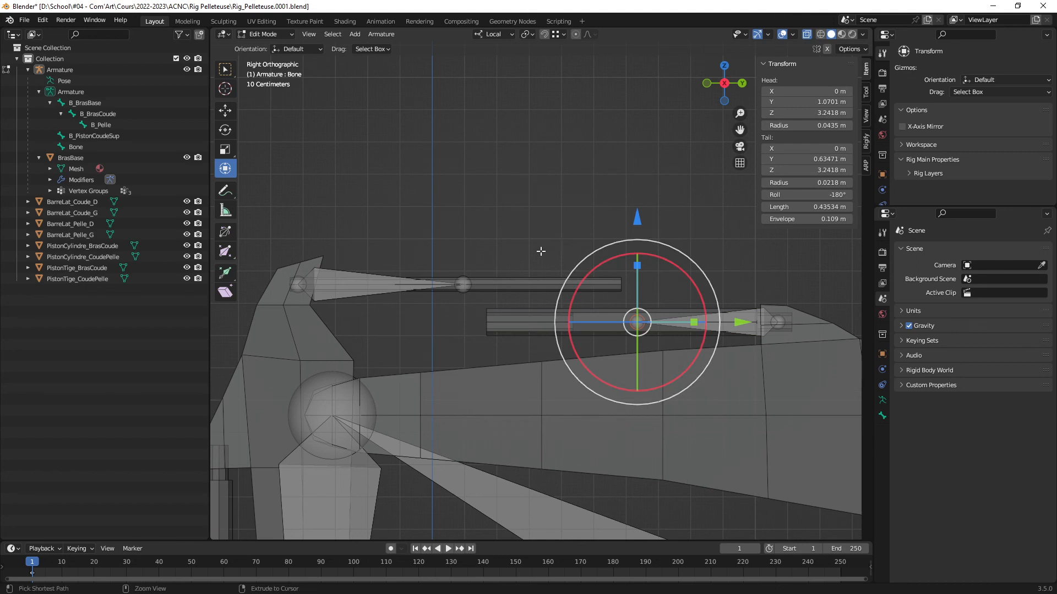
Step: Switch the armature from Edit Mode to Pose Mode
key("ctrl+Tab")
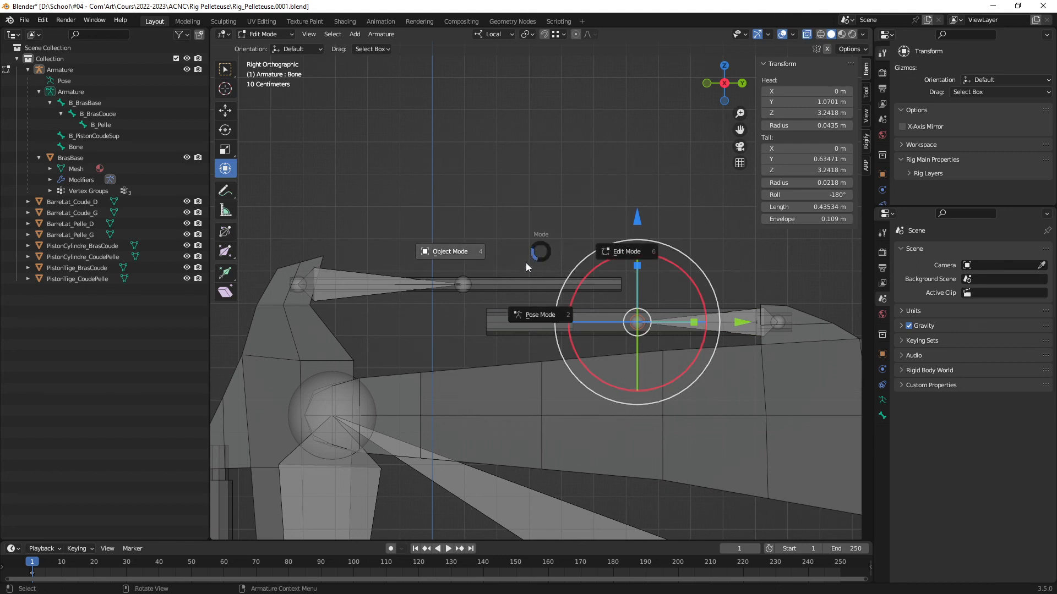
left_click(536, 314)
middle_click_drag(586, 305, 612, 316, "ctrl")
middle_click_drag(625, 252, 597, 248, "shift")
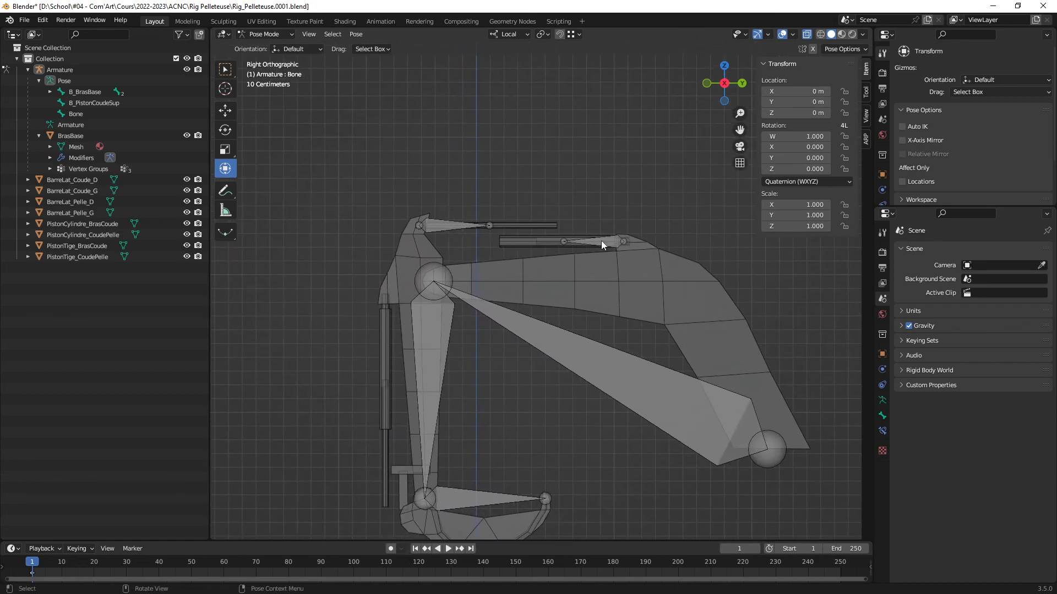
Step: Try rotating the B_Pelle bone and the B_BrasCoude bone in turn, undoing each rotation
left_click(457, 497)
mouse_move(508, 379)
middle_mouse_down("ctrl")
mouse_move(516, 395)
mouse_move(520, 362)
middle_mouse_up("ctrl")
left_click_drag(510, 362, 514, 361)
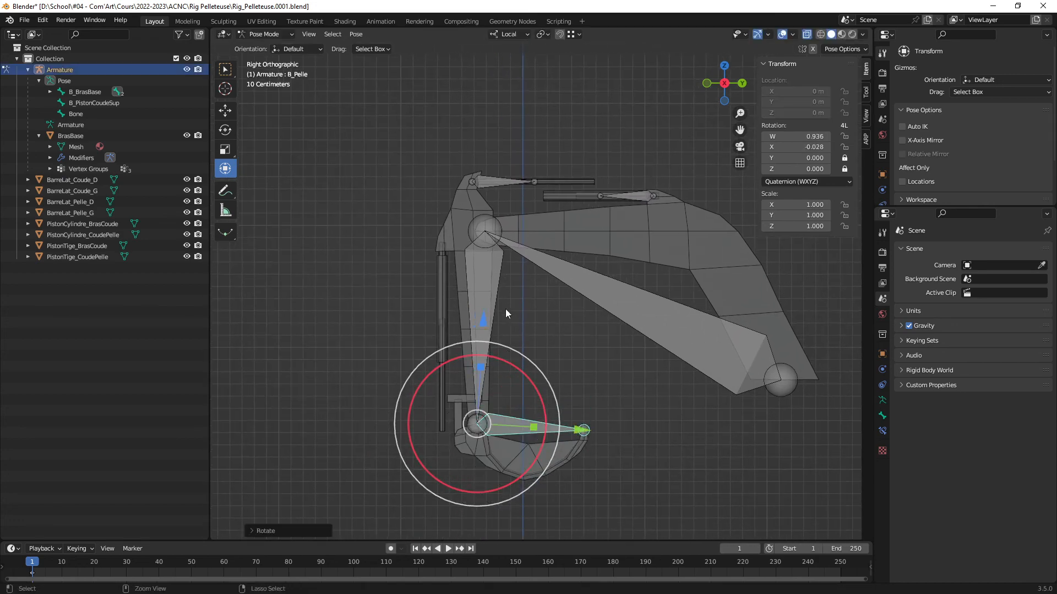
key("ctrl+z")
left_click(490, 275)
left_click_drag(527, 177, 540, 229)
key("ctrl+z")
Step: Select the unnamed bone on the upper piston cylinder in Pose Mode
middle_click_drag(578, 284, 554, 320)
middle_click_drag(541, 260, 528, 301, "shift")
scroll(559, 266, "up", 2)
middle_click_drag(540, 237, 637, 266, "shift")
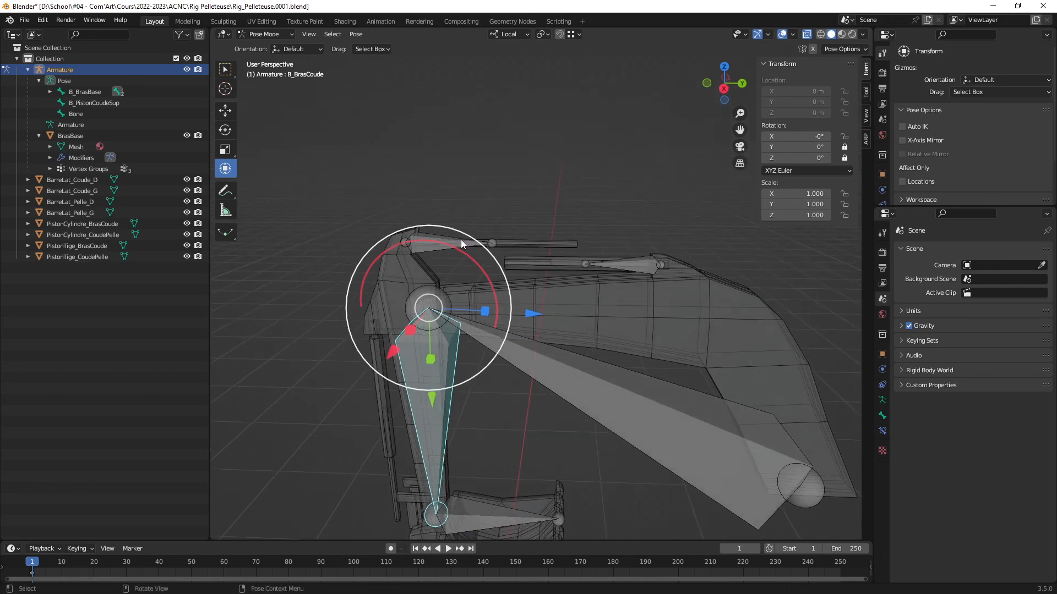
left_click(637, 267)
left_click(636, 267)
mouse_move(559, 323)
middle_mouse_down()
mouse_move(546, 274)
mouse_move(553, 280)
mouse_move(540, 289)
mouse_move(502, 298)
middle_mouse_up()
scroll(540, 289, "down", 1)
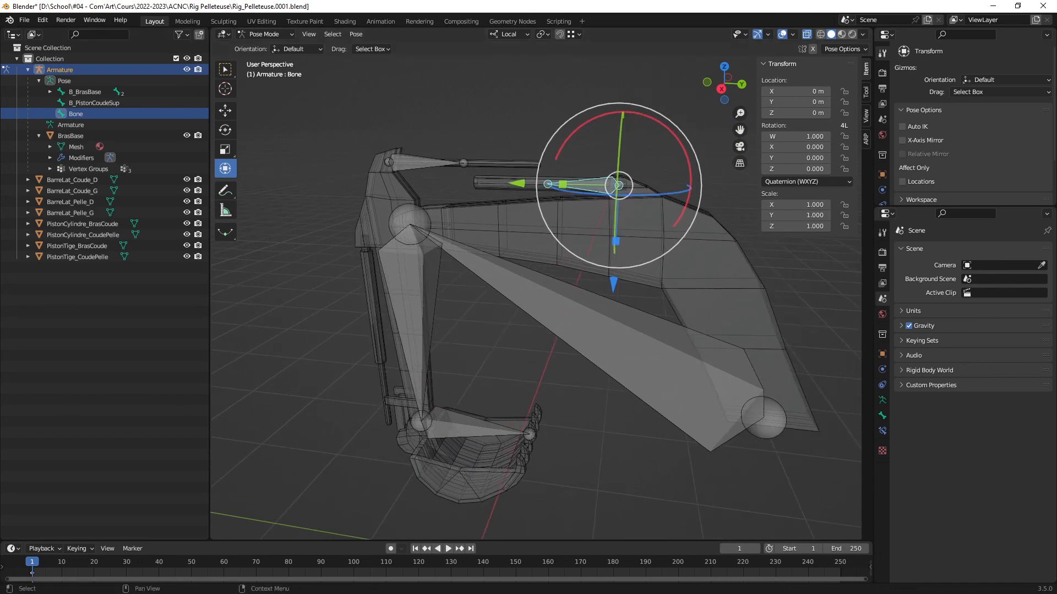